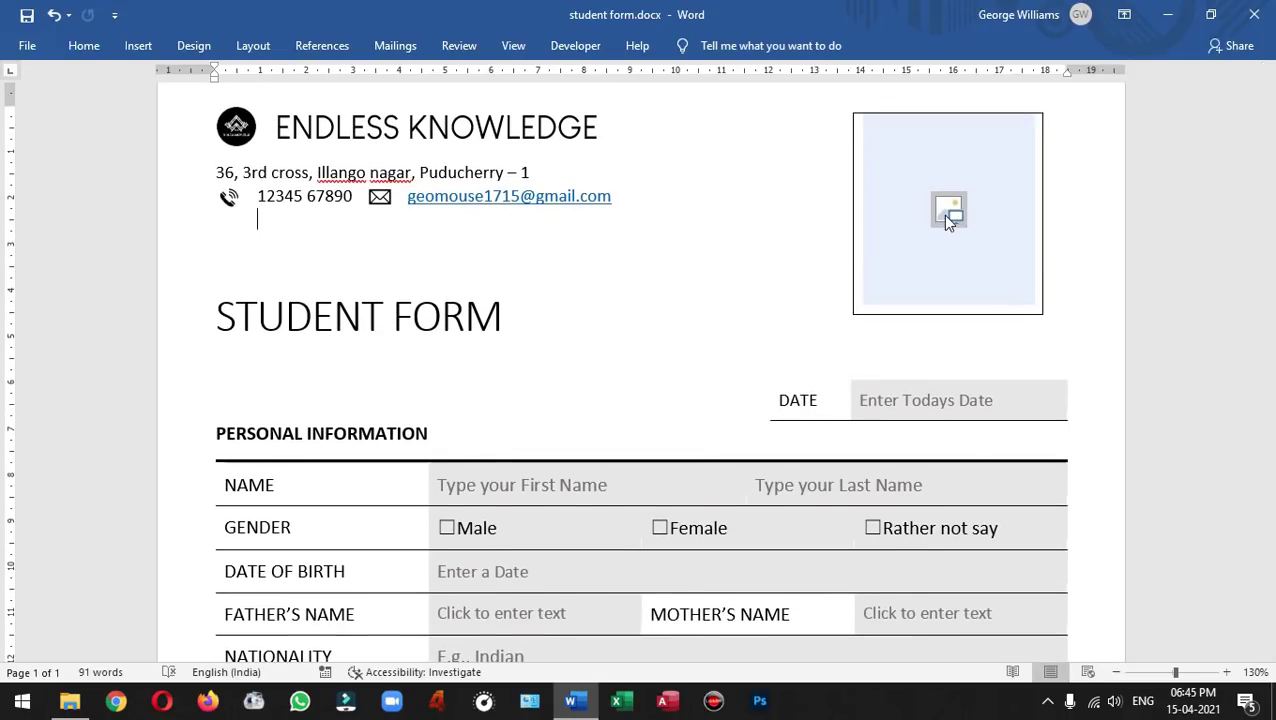
- Insert the student photo into the form's picture box from a file
left_click(942, 214)
left_click(517, 318)
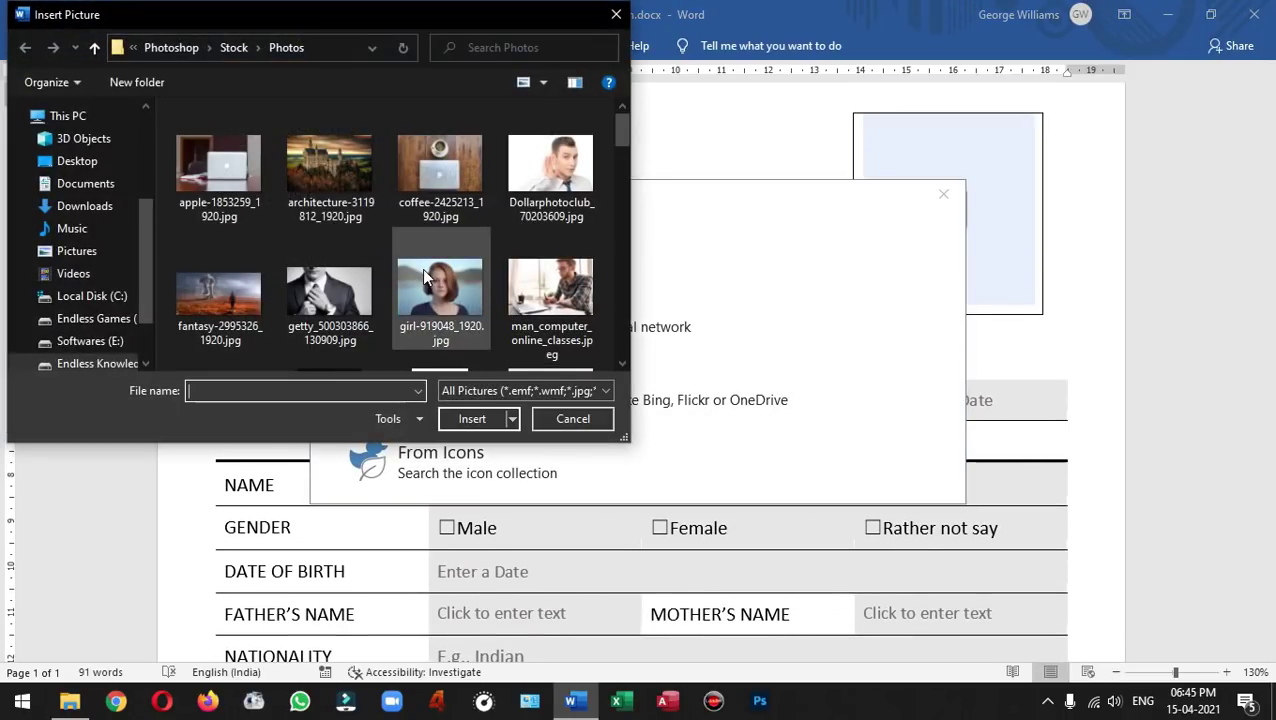
scroll(425, 272, "down", 3)
left_click(437, 287)
double_click(437, 287)
- Set the DATE field to 16-04-2021 with the date picker and mark gender as Male
scroll(678, 350, "down", 3)
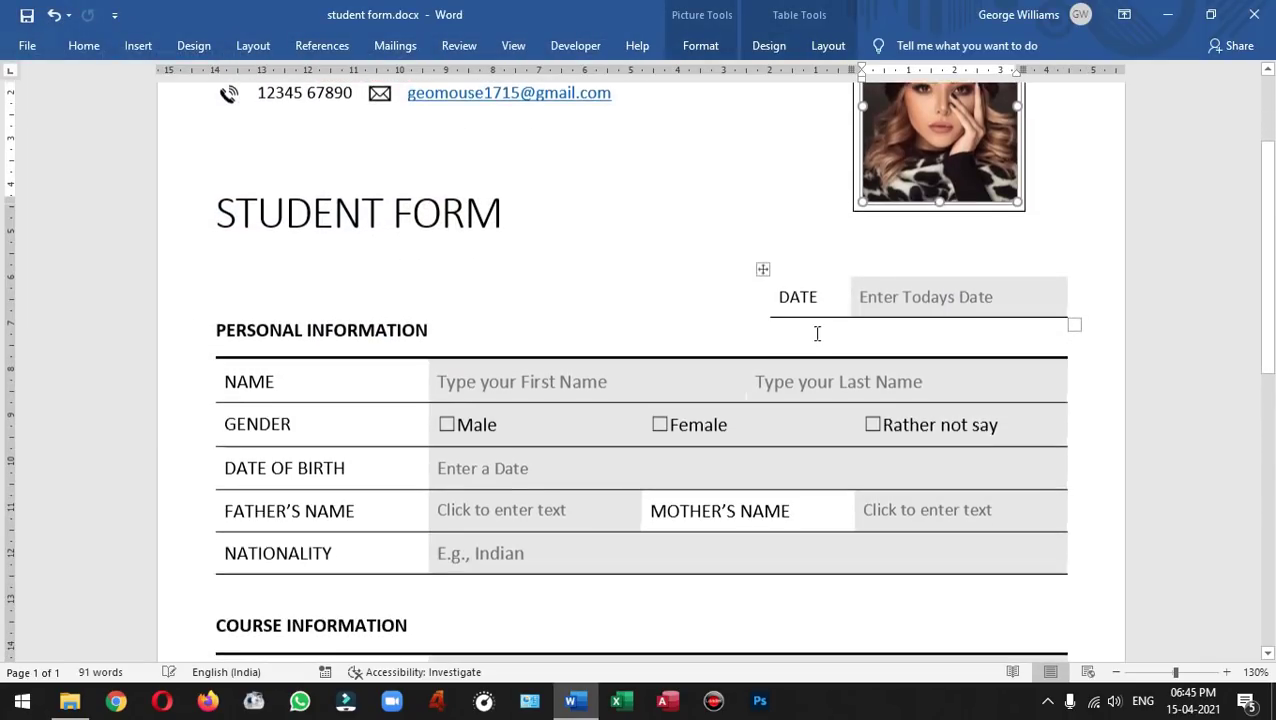
left_click(940, 290)
left_click(1013, 288)
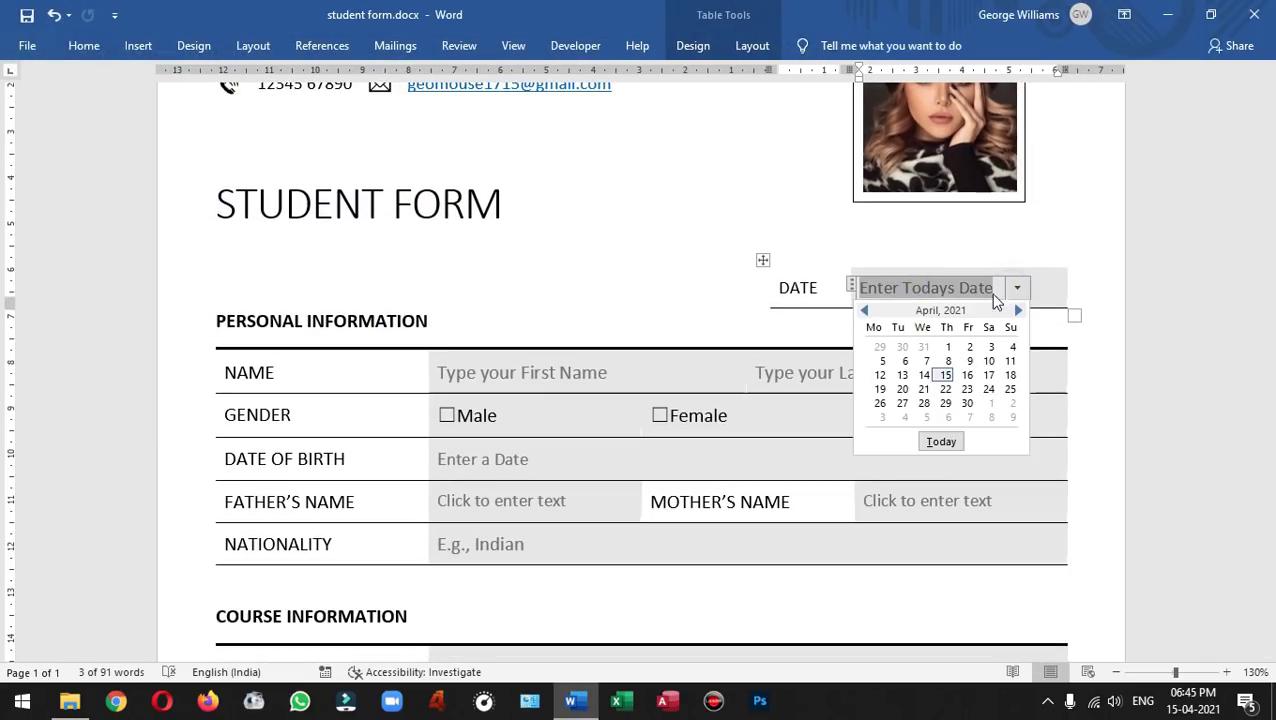
left_click(966, 373)
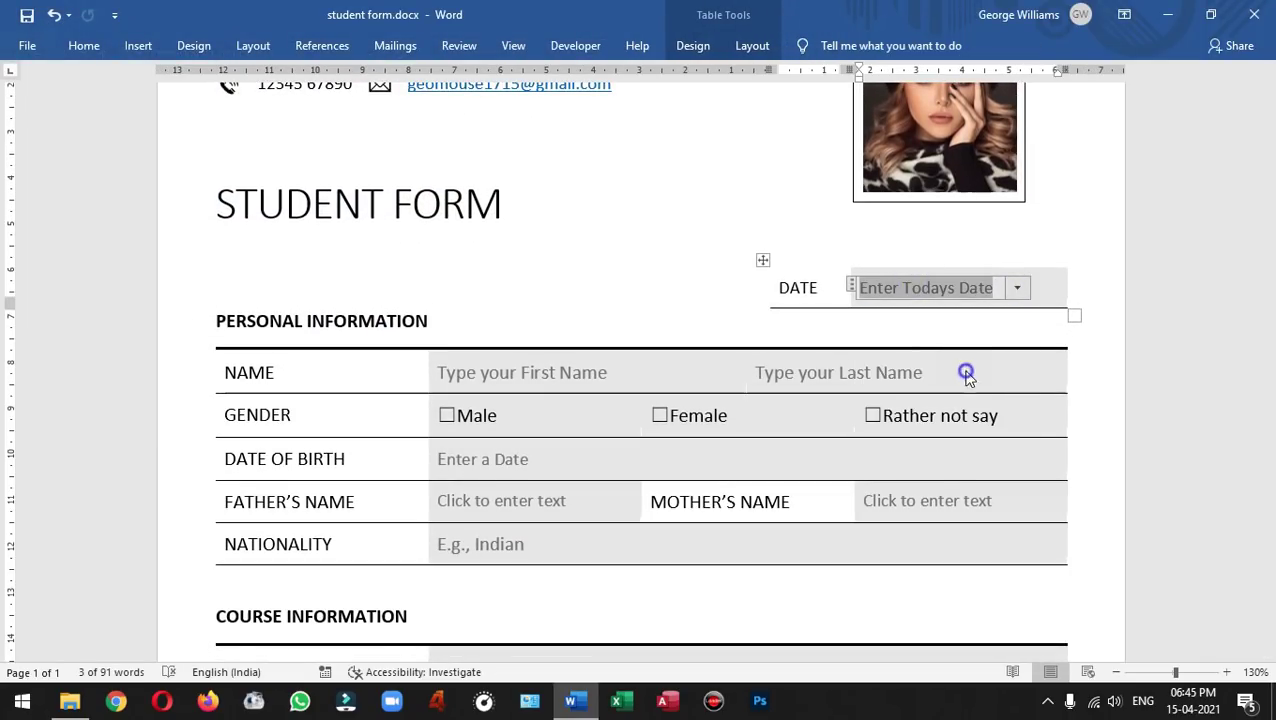
left_click(446, 415)
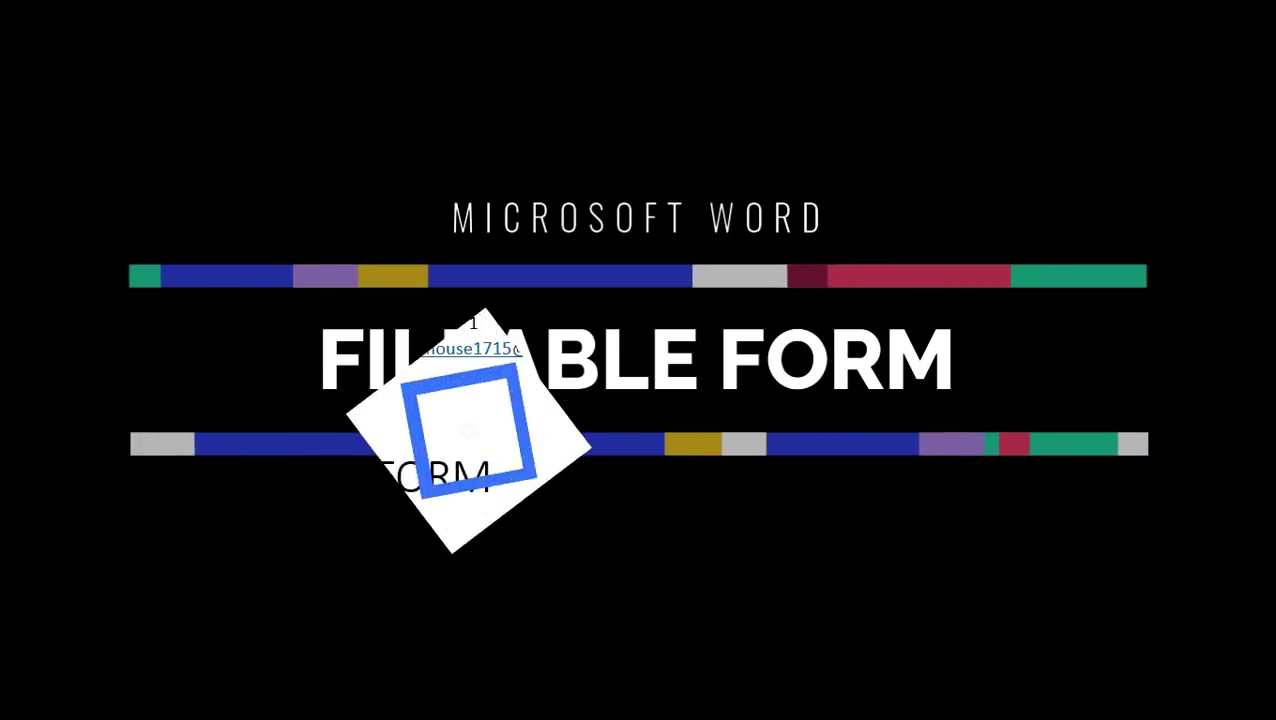
scroll(1140, 344, "down", 4)
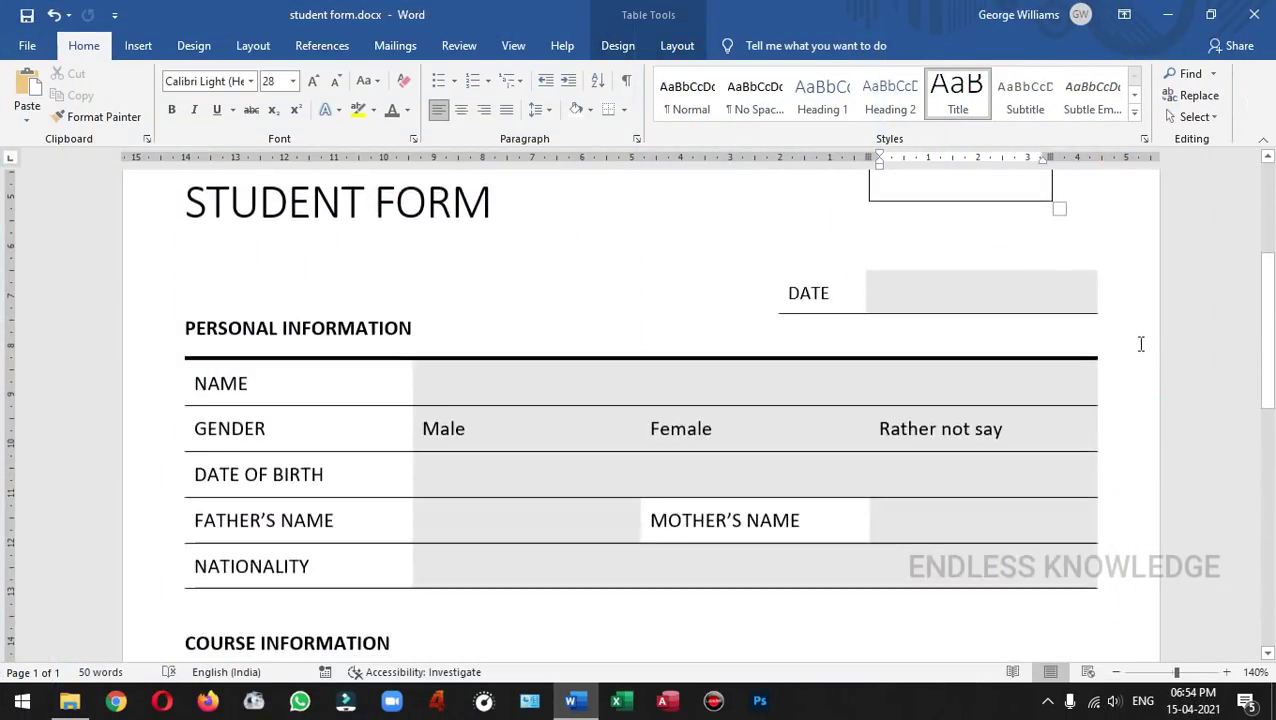
scroll(1140, 344, "down", 3)
scroll(1140, 344, "down", 2)
scroll(1140, 344, "up", 1)
scroll(1140, 344, "up", 3)
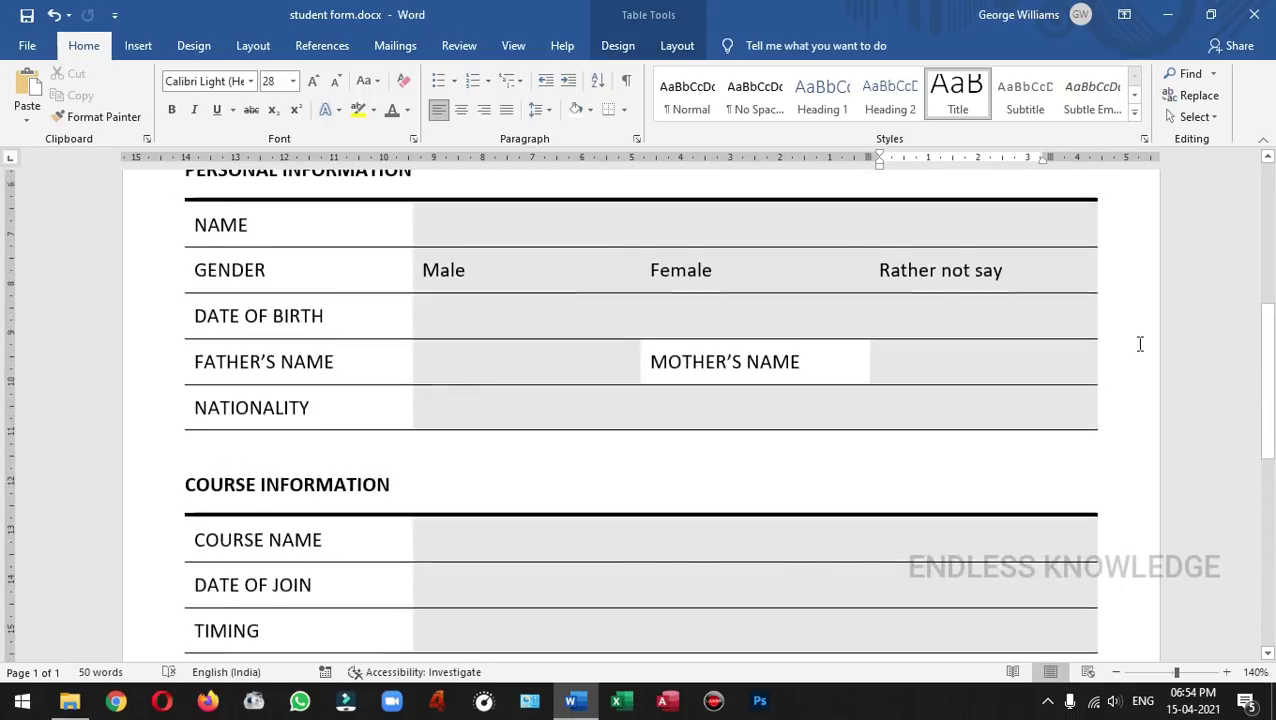
scroll(1140, 344, "up", 4)
left_click(607, 45)
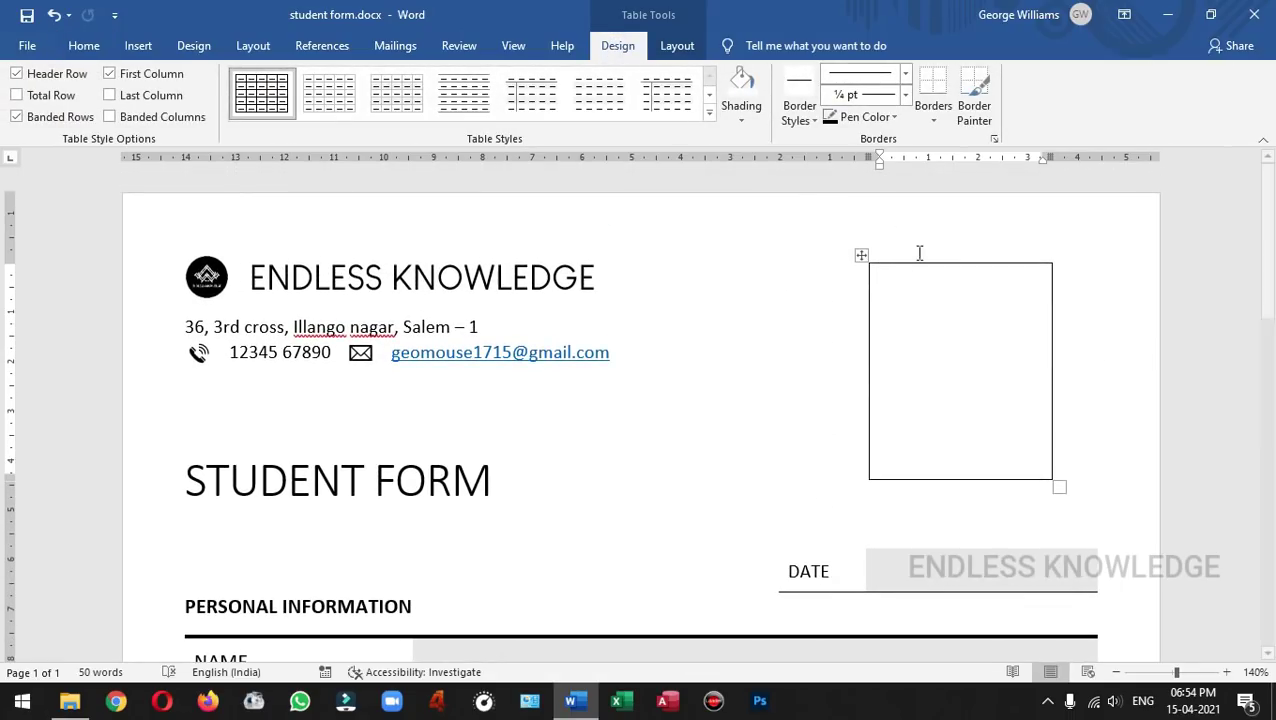
left_click(936, 310)
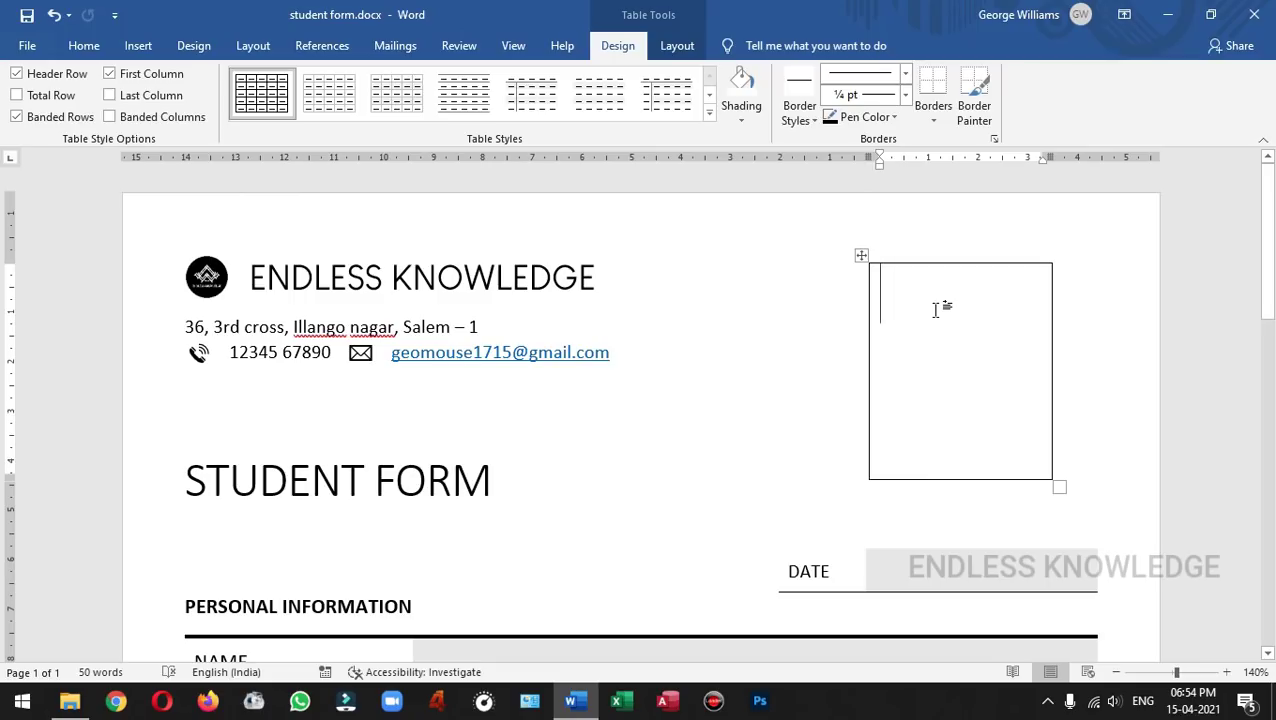
scroll(936, 310, "down", 1)
scroll(936, 310, "down", 3)
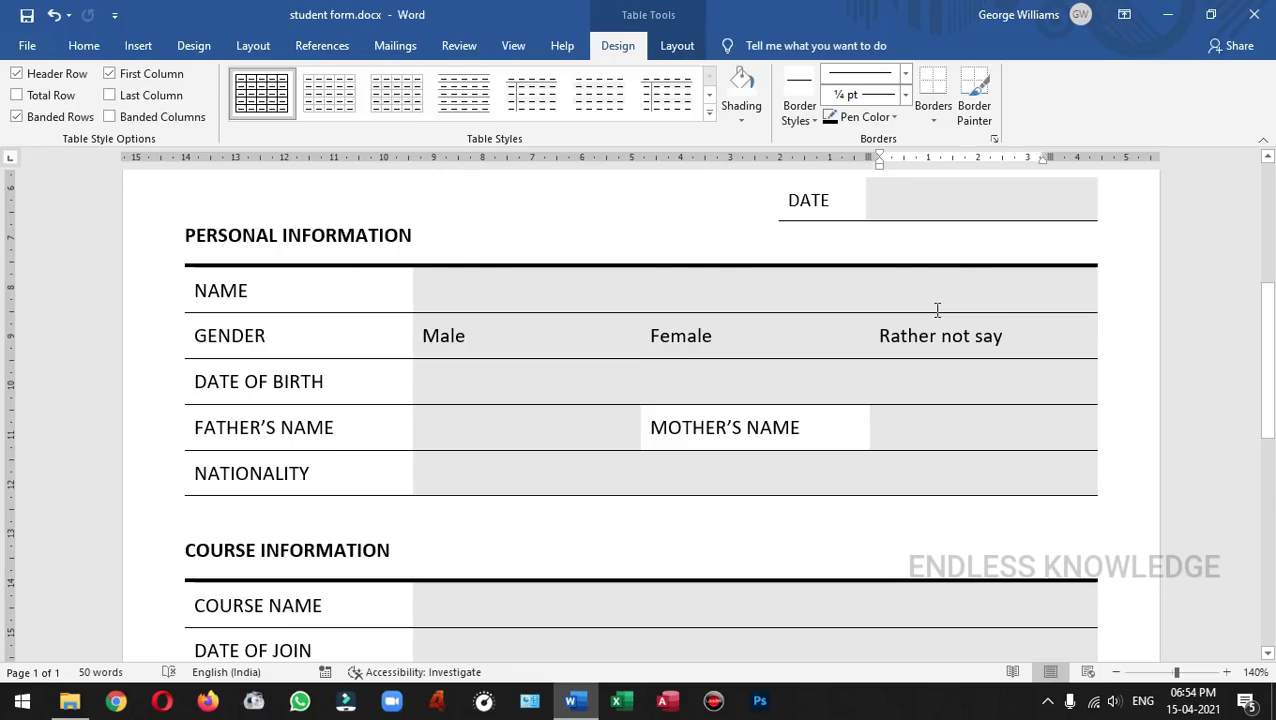
scroll(937, 310, "up", 3)
scroll(937, 310, "up", 2)
scroll(935, 311, "down", 3)
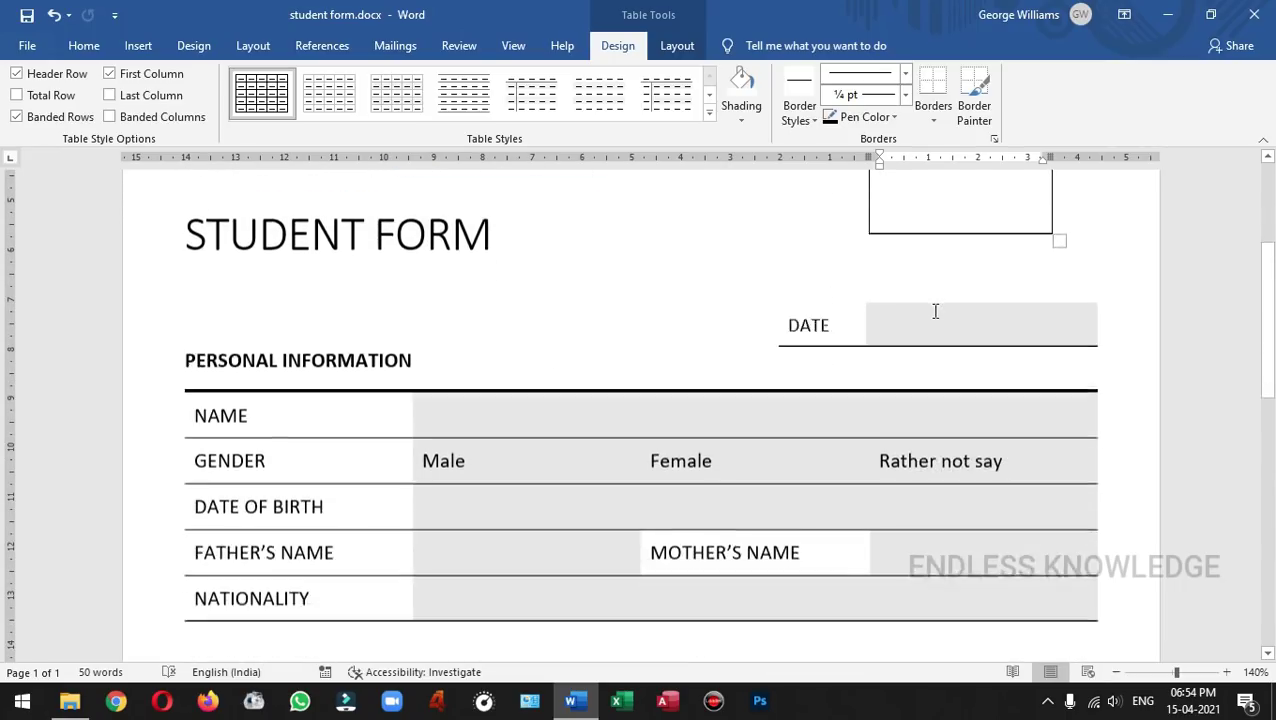
scroll(935, 311, "down", 3)
left_click(521, 227)
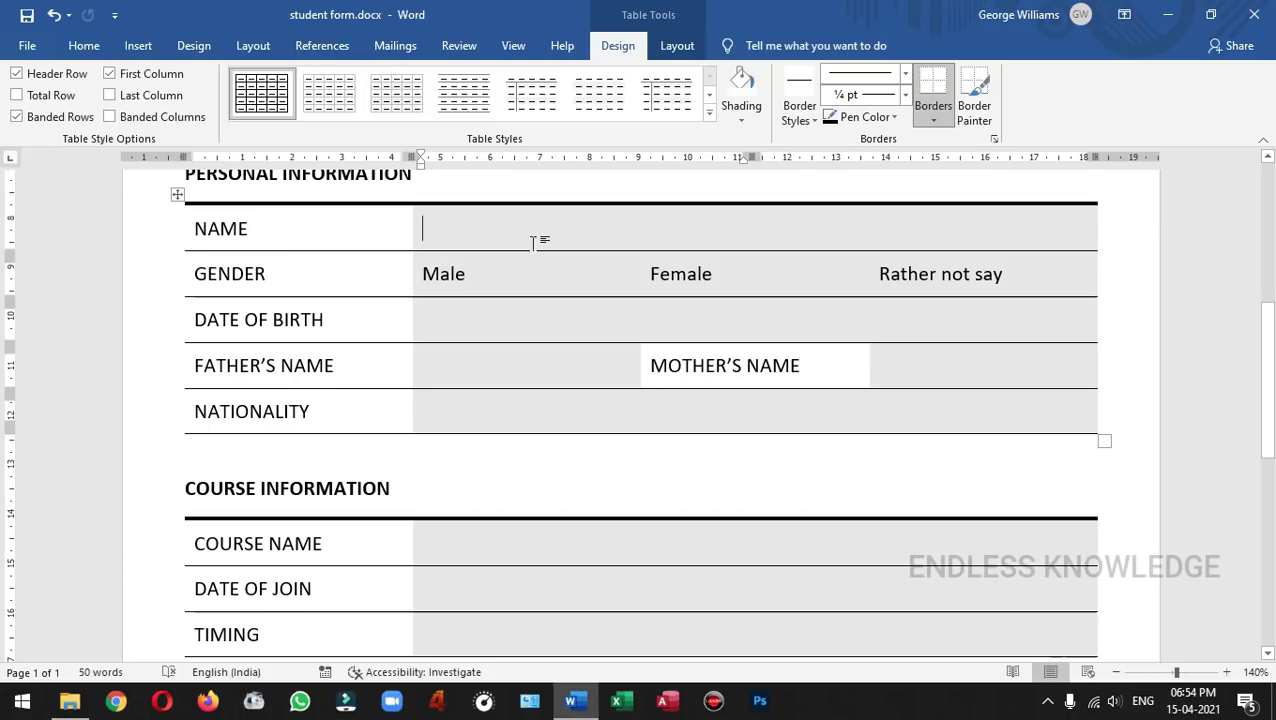
scroll(546, 262, "up", 1)
scroll(546, 262, "up", 2)
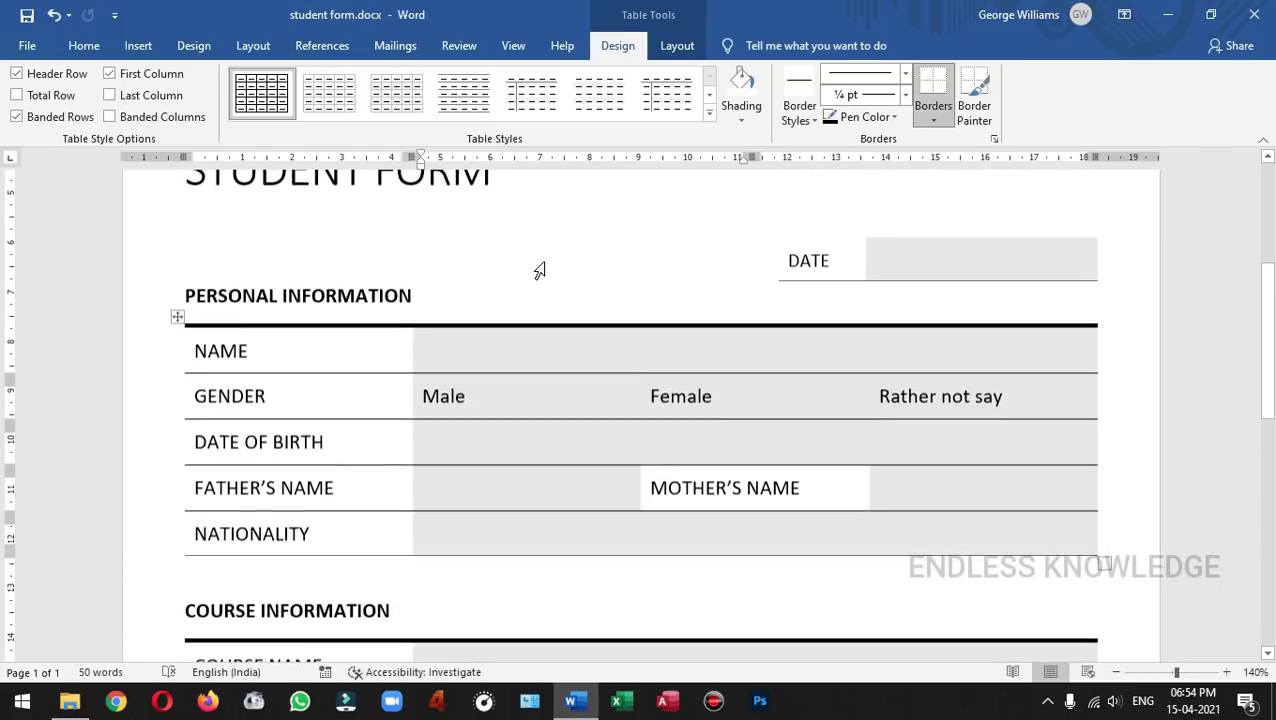
scroll(546, 262, "up", 1)
scroll(546, 262, "up", 2)
scroll(544, 262, "up", 1)
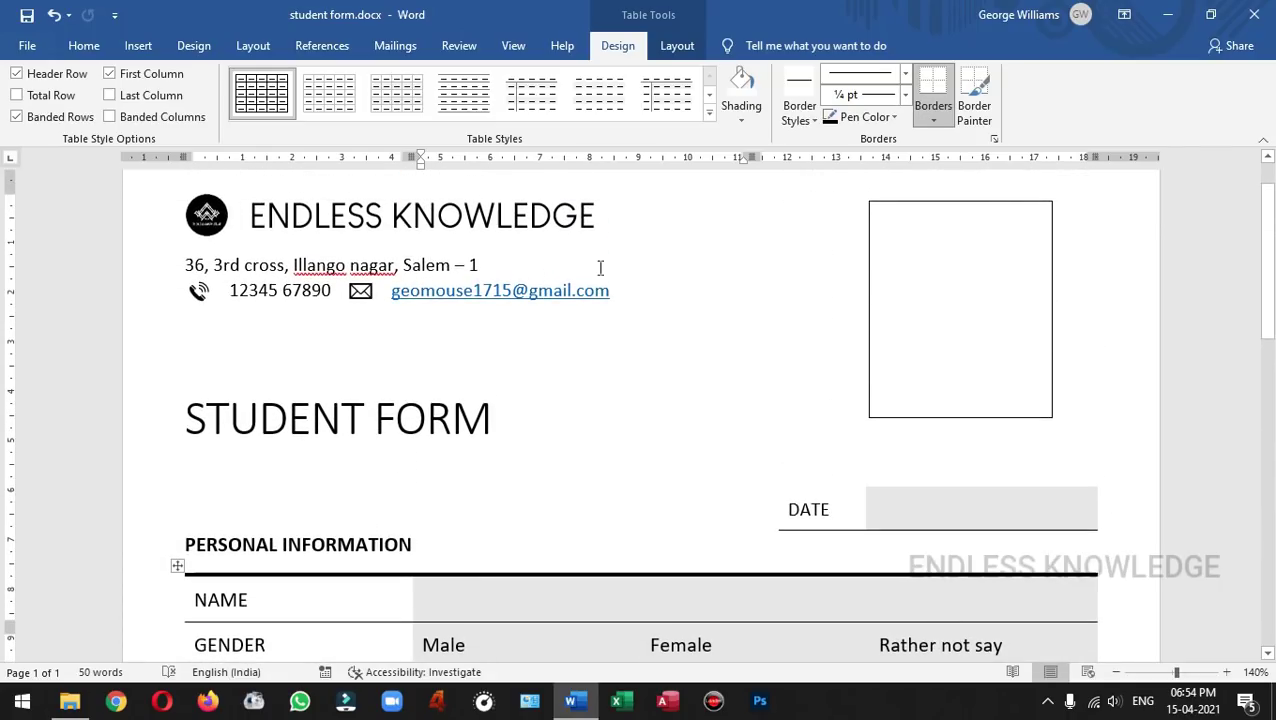
- Browse the ribbon tabs looking for the form-building tools
left_click(462, 50)
left_click(400, 50)
left_click(510, 46)
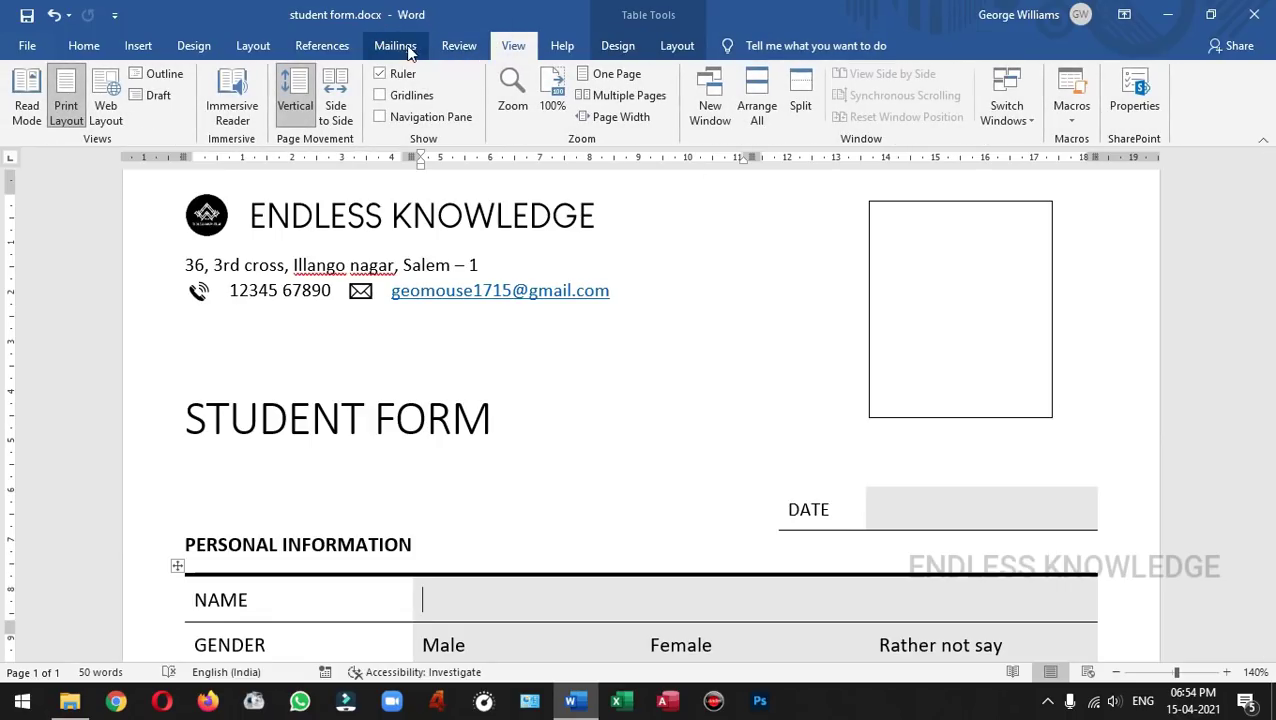
left_click(405, 48)
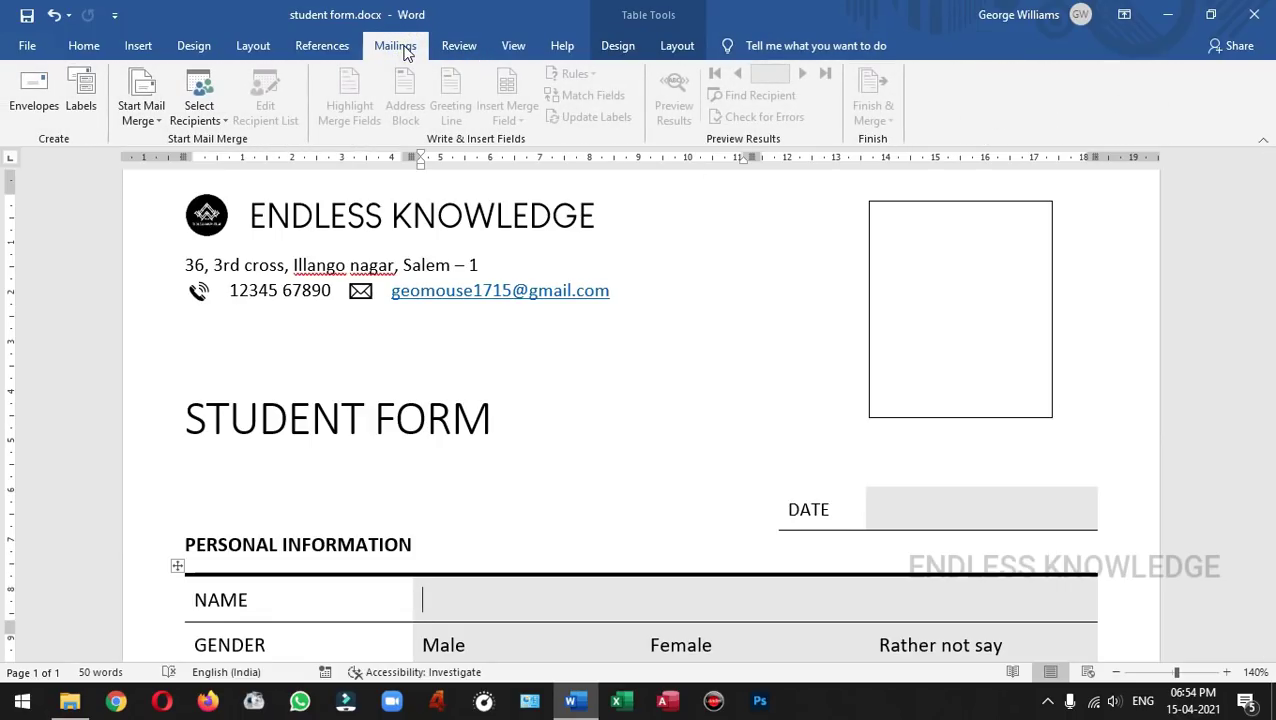
- Enable the Developer tab through Customize the Ribbon in Word Options
right_click(952, 88)
left_click(998, 104)
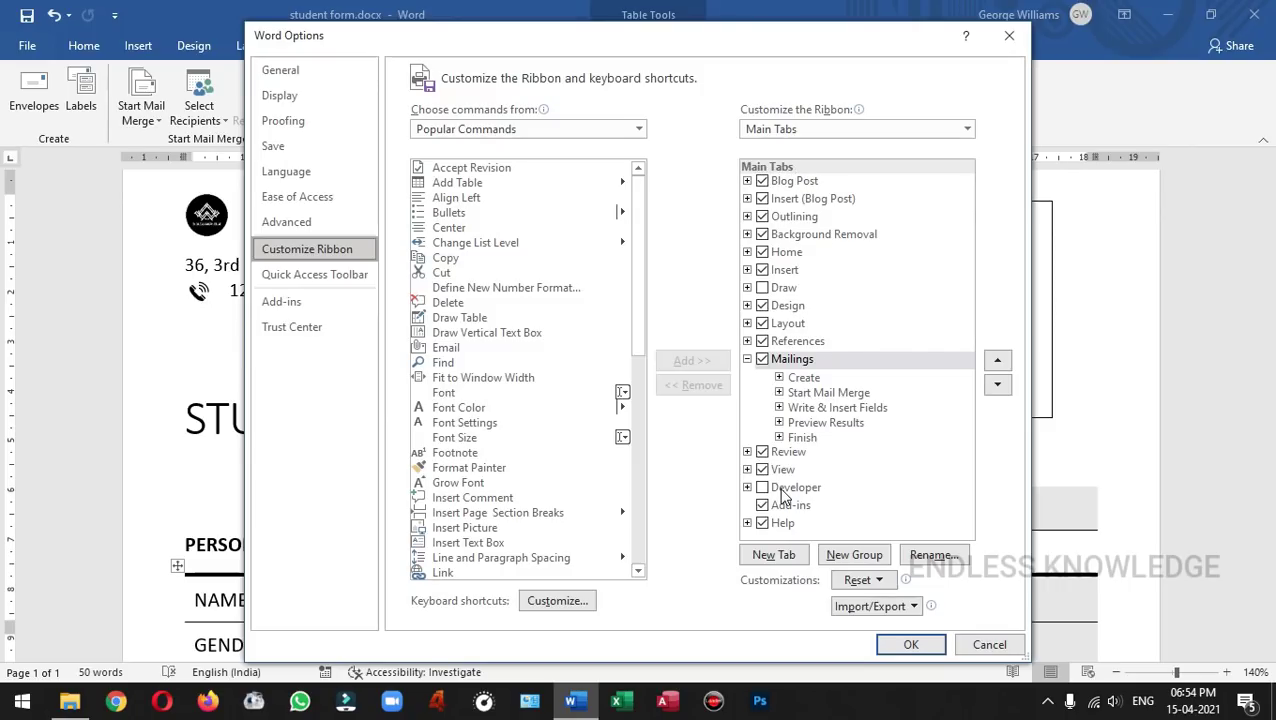
left_click(763, 488)
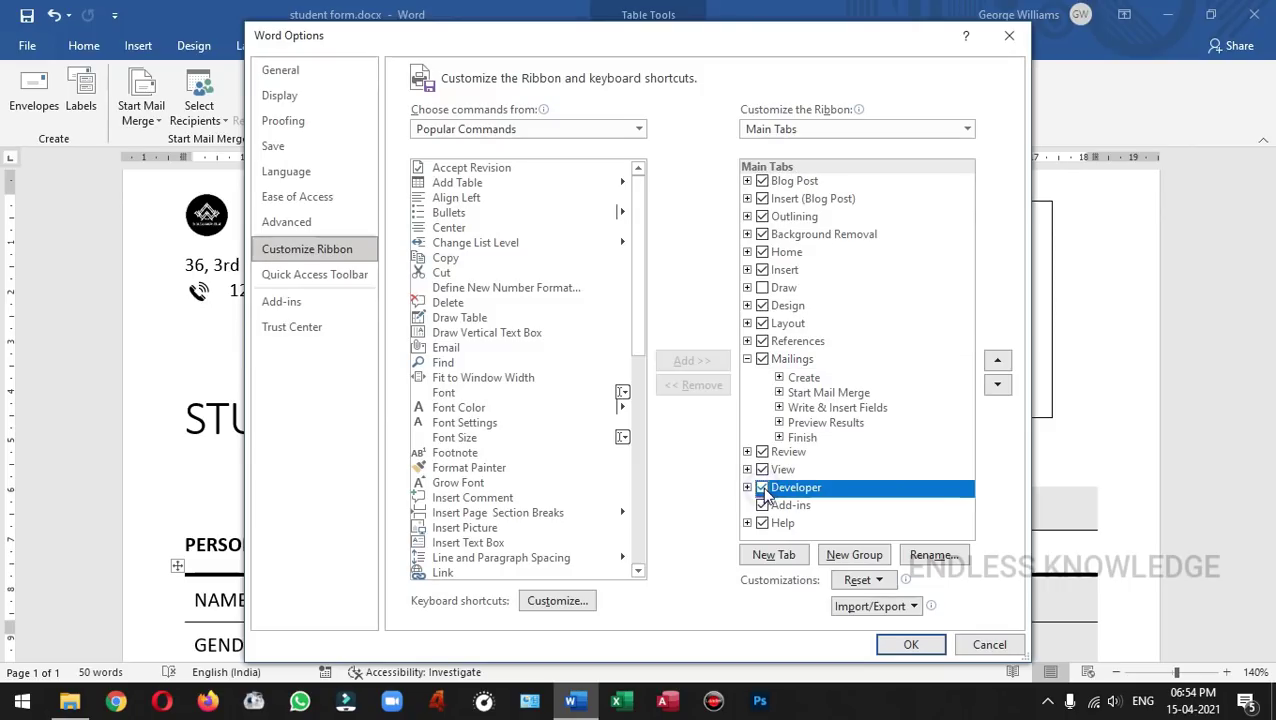
left_click(910, 644)
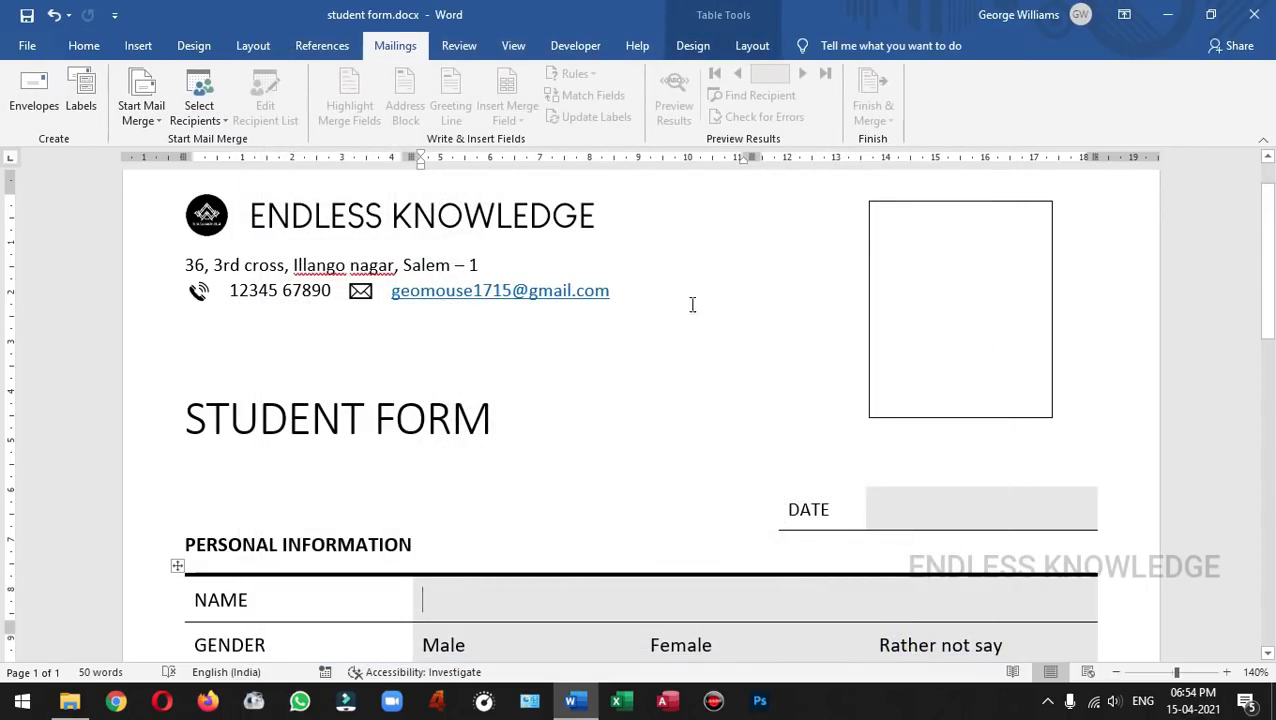
- Show the Developer tab and scroll down to the Personal Information table
left_click(586, 52)
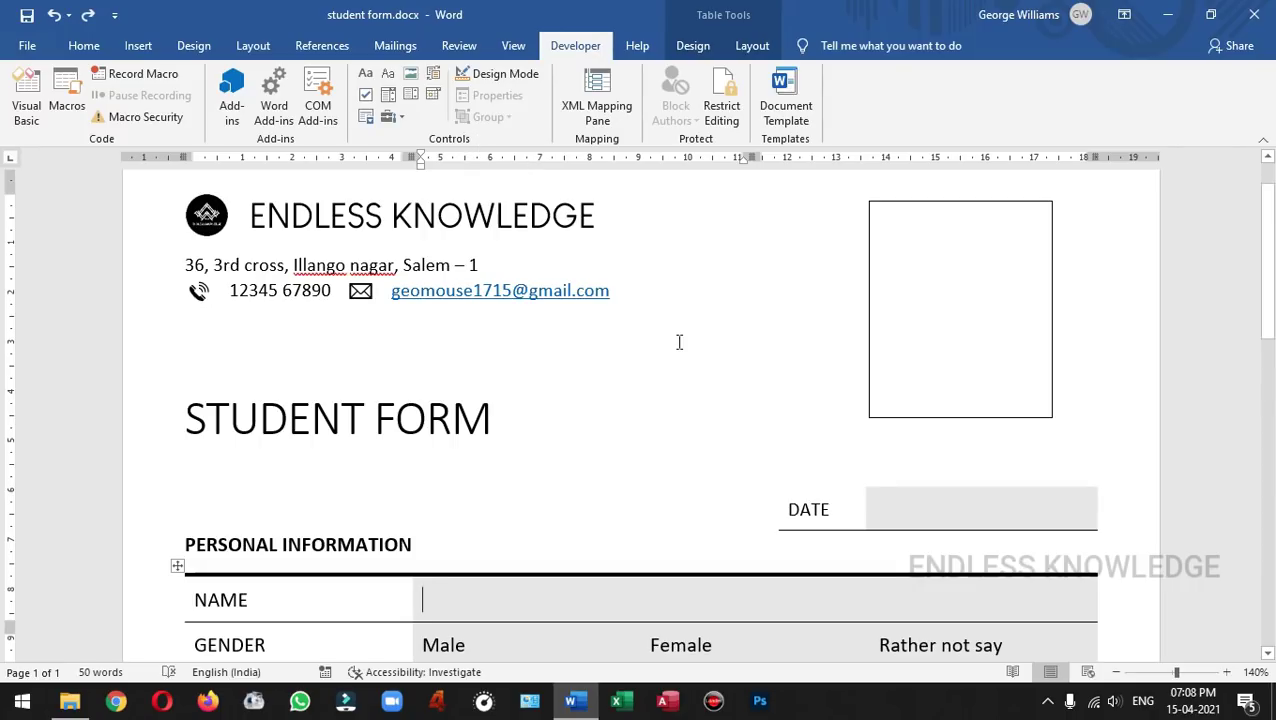
scroll(679, 343, "down", 5)
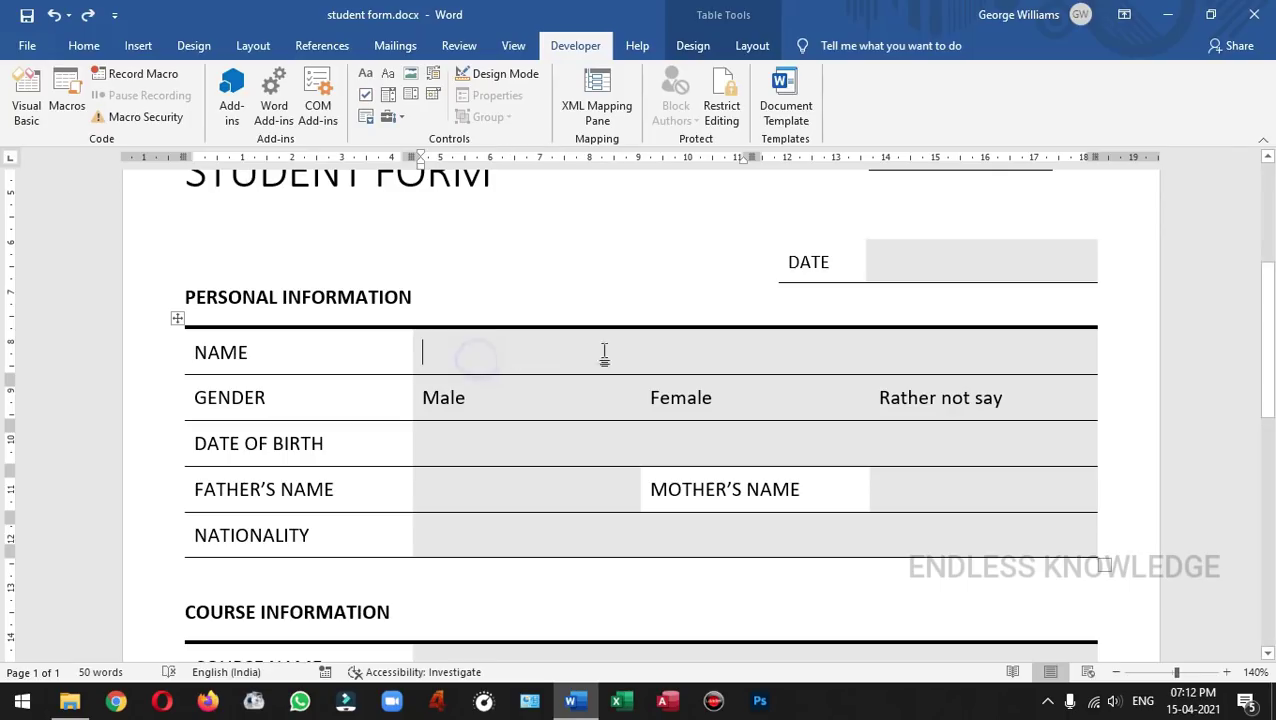
- Insert a rich text content control at the start of the NAME cell and open its Properties
left_click(875, 351)
left_click(451, 352)
left_click(365, 75)
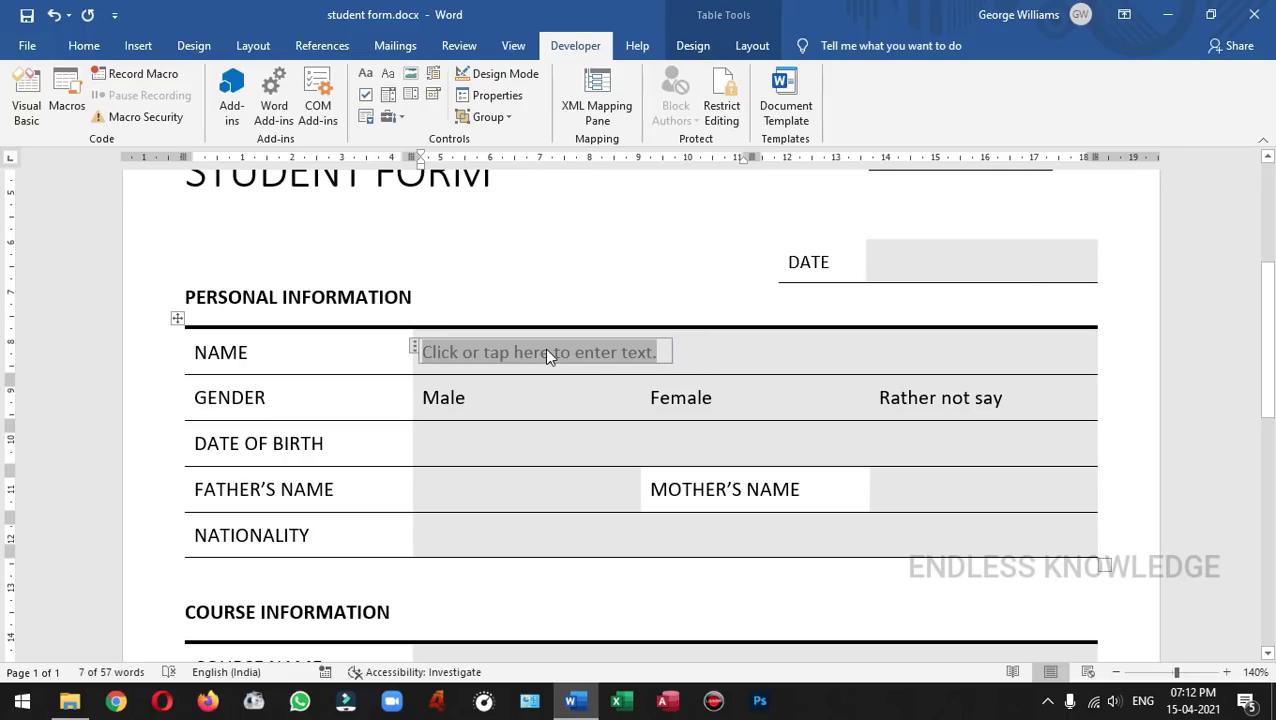
left_click(509, 104)
mouse_move(584, 190)
left_mouse_down()
mouse_move(813, 174)
mouse_move(784, 169)
left_mouse_up()
- Give the NAME control title 'First Name', tag first_name, bounding box display, and deletion lock
left_click(792, 219)
type("First Na")
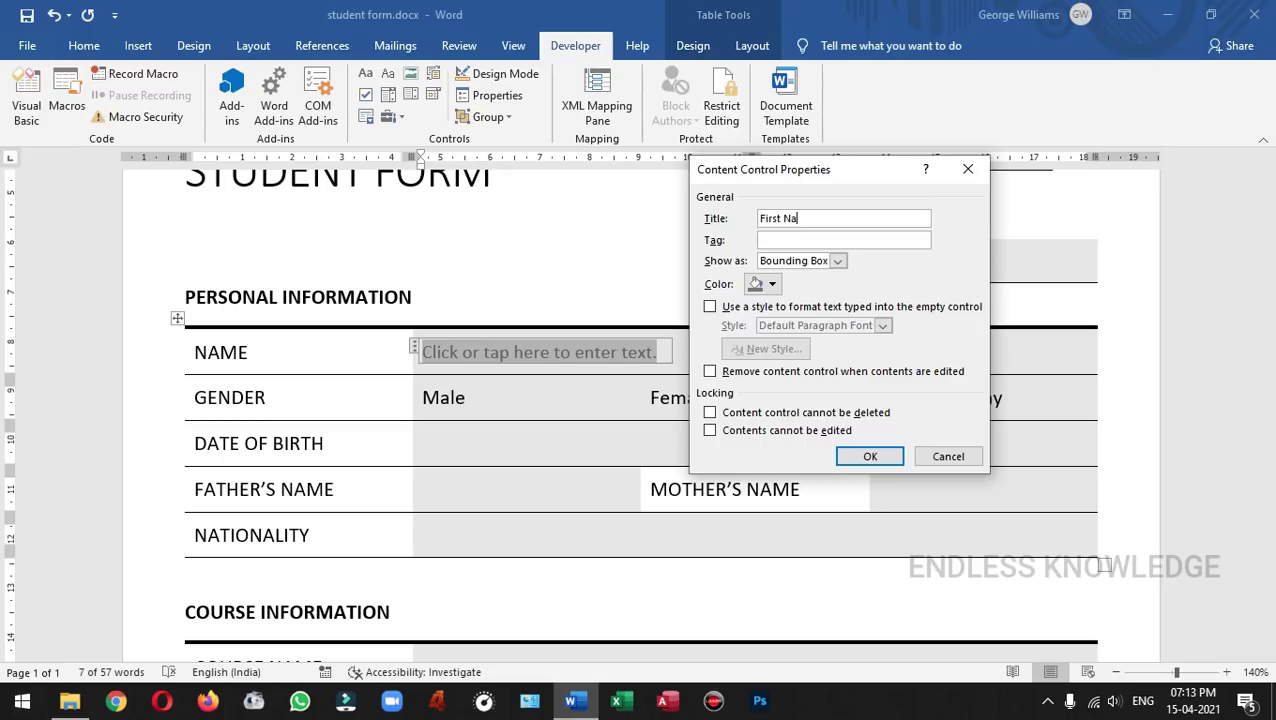
type("me")
key("Tab")
type("ame")
left_click(840, 261)
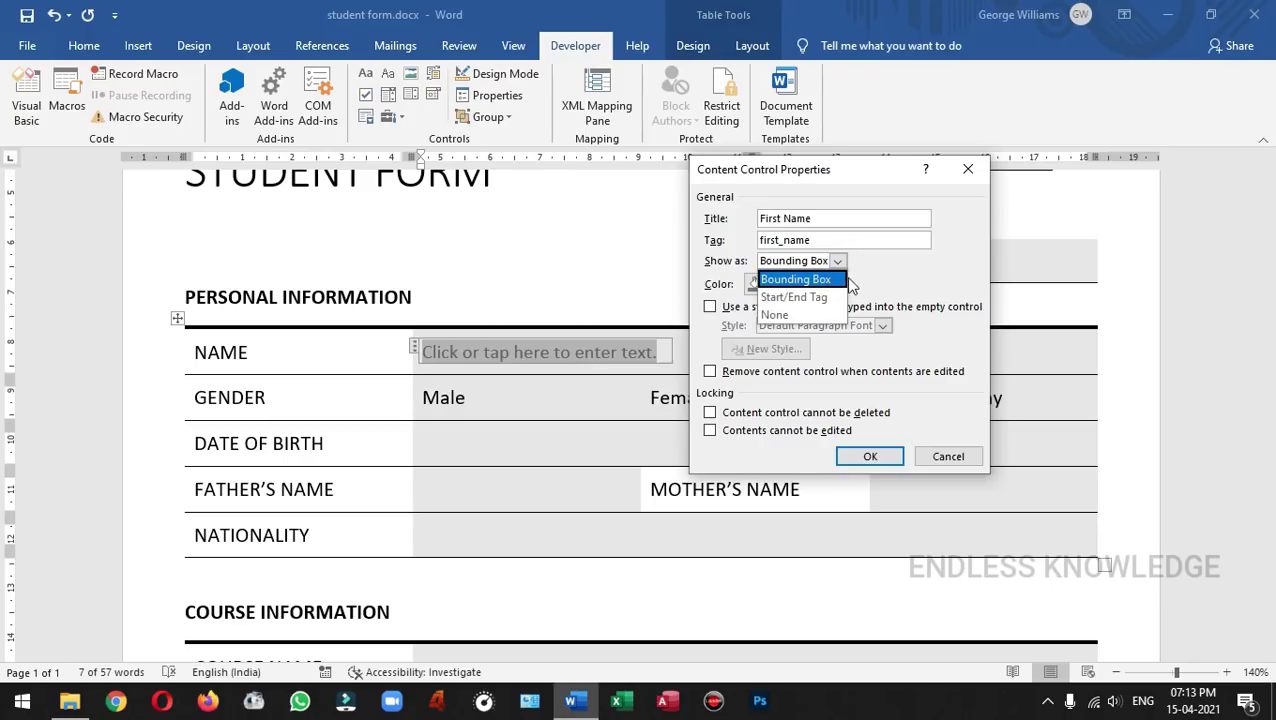
left_click(877, 277)
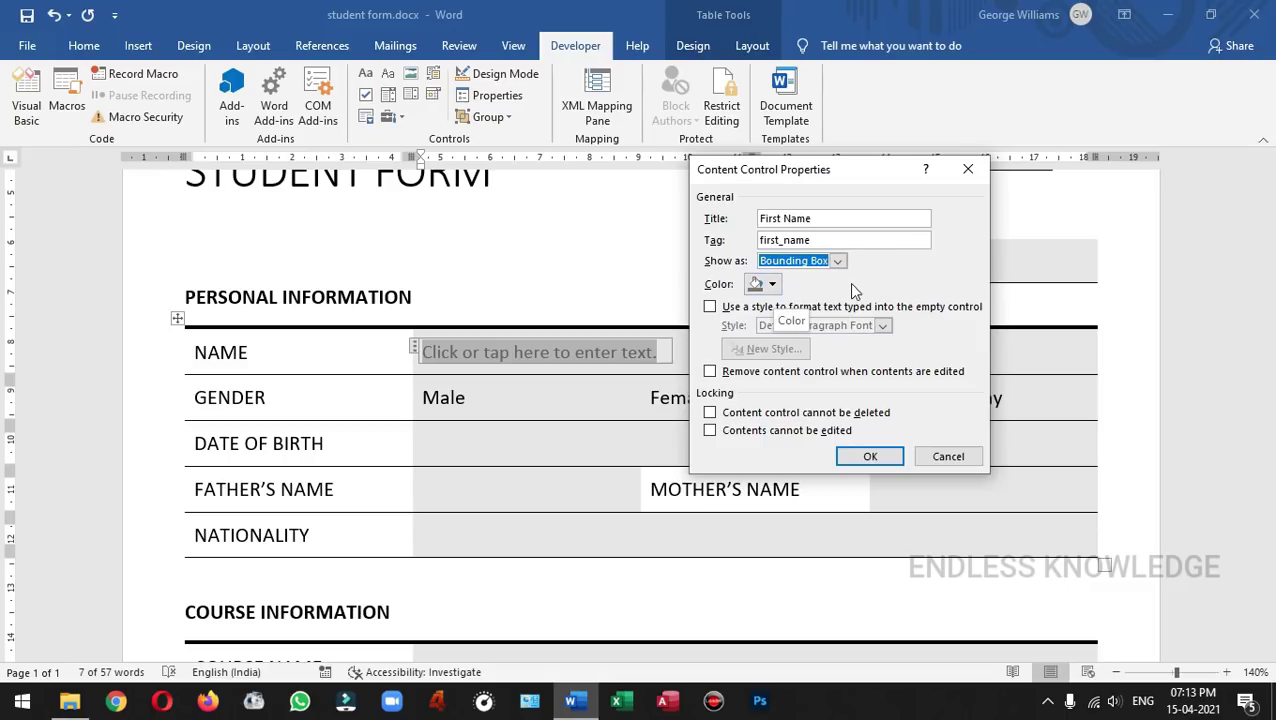
left_click(729, 310)
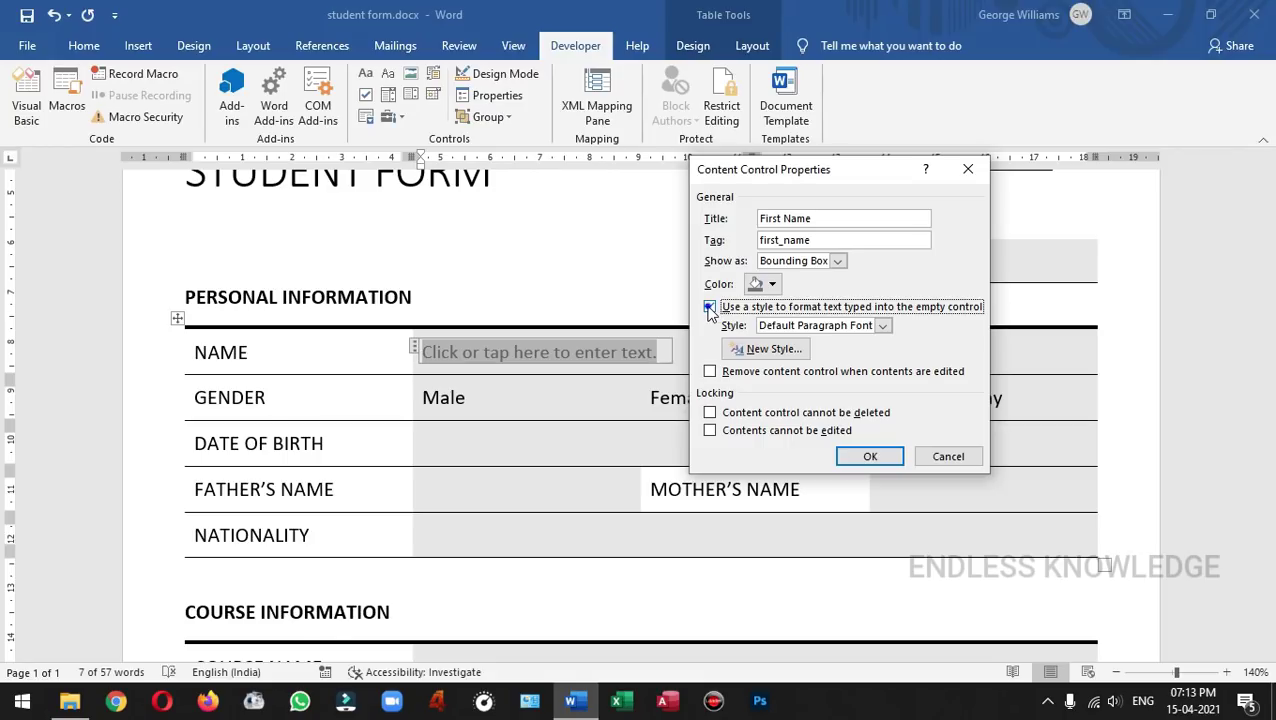
left_click(710, 307)
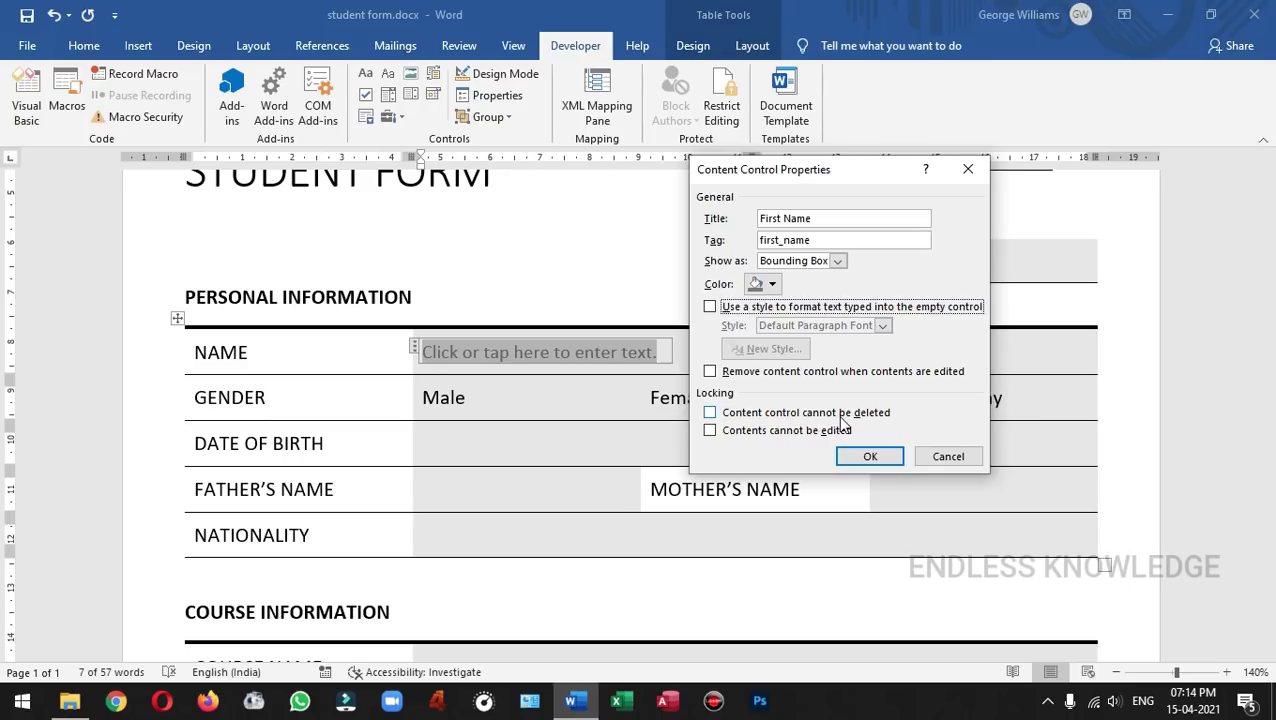
left_click(710, 413)
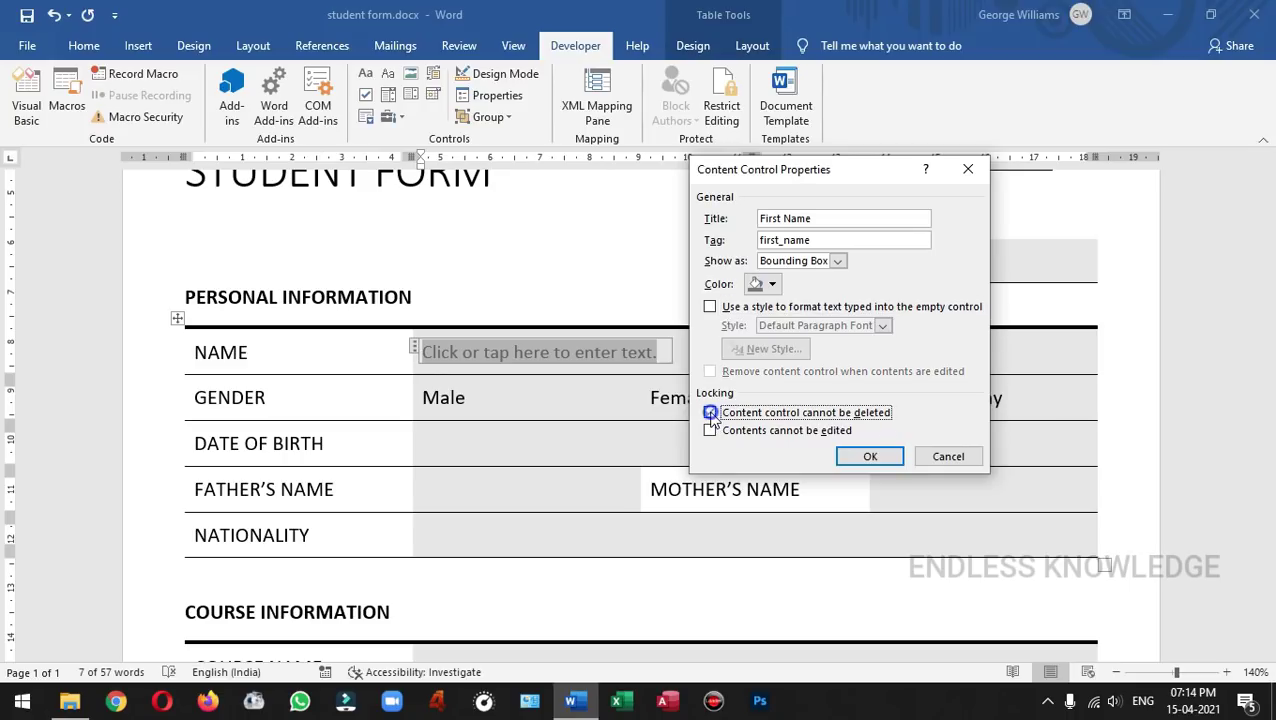
left_click(869, 457)
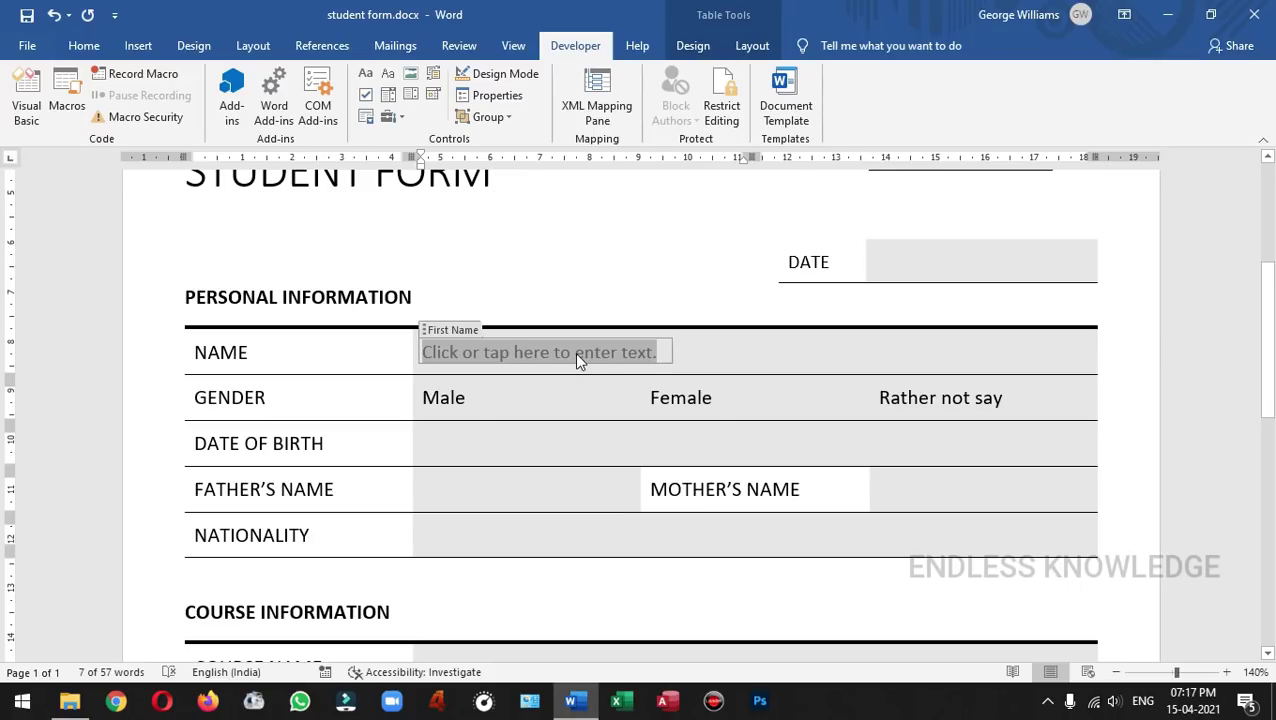
- Type test entry 'Sam' and erase it so the First Name placeholder returns
type("Sam")
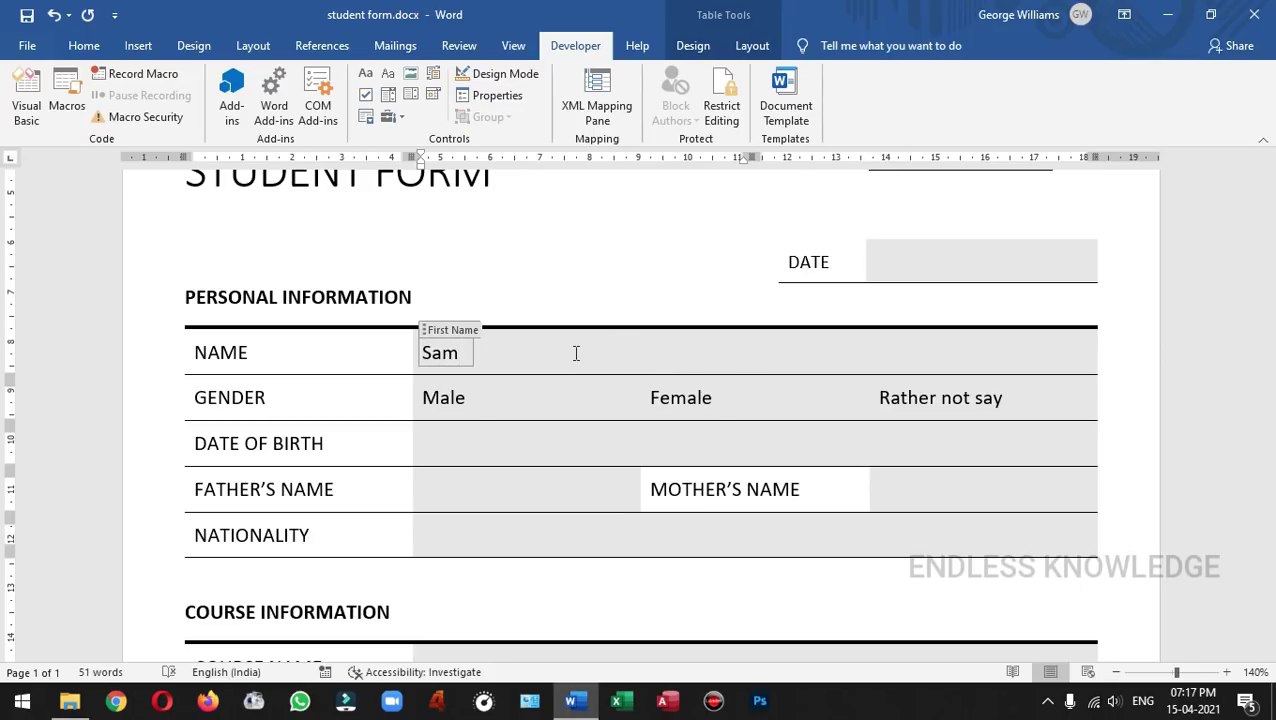
left_click(457, 330)
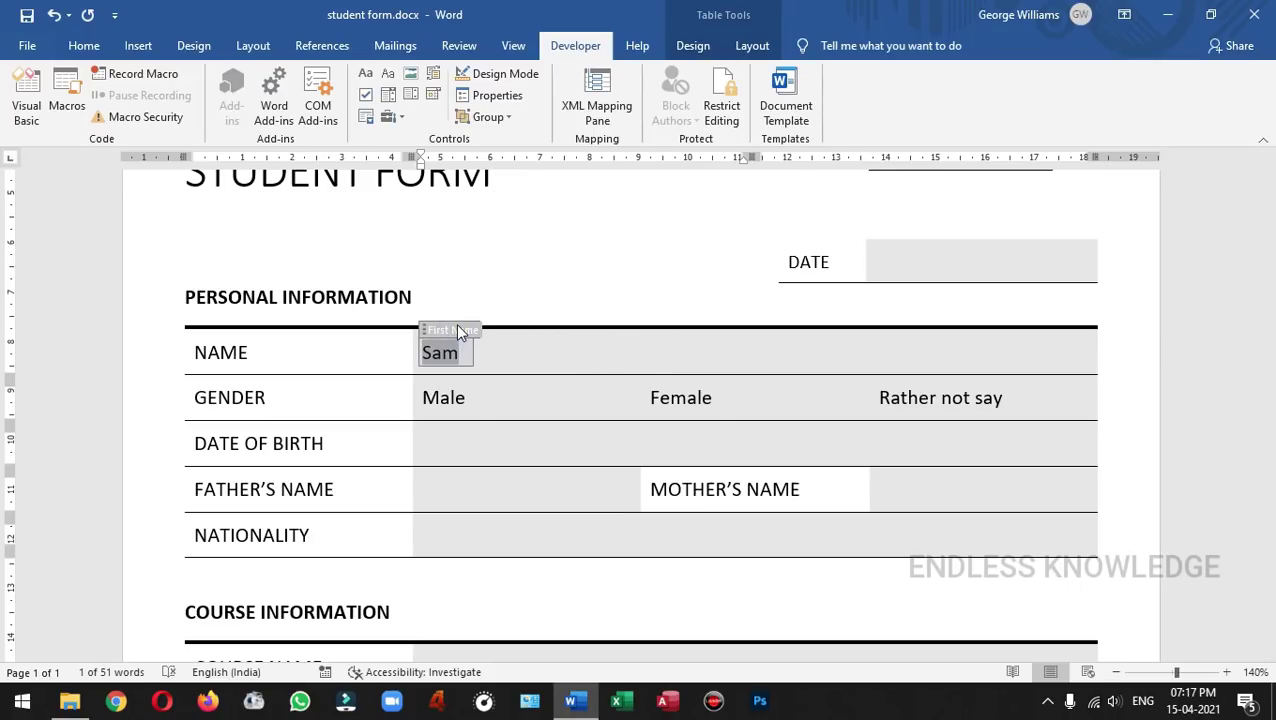
key("Delete")
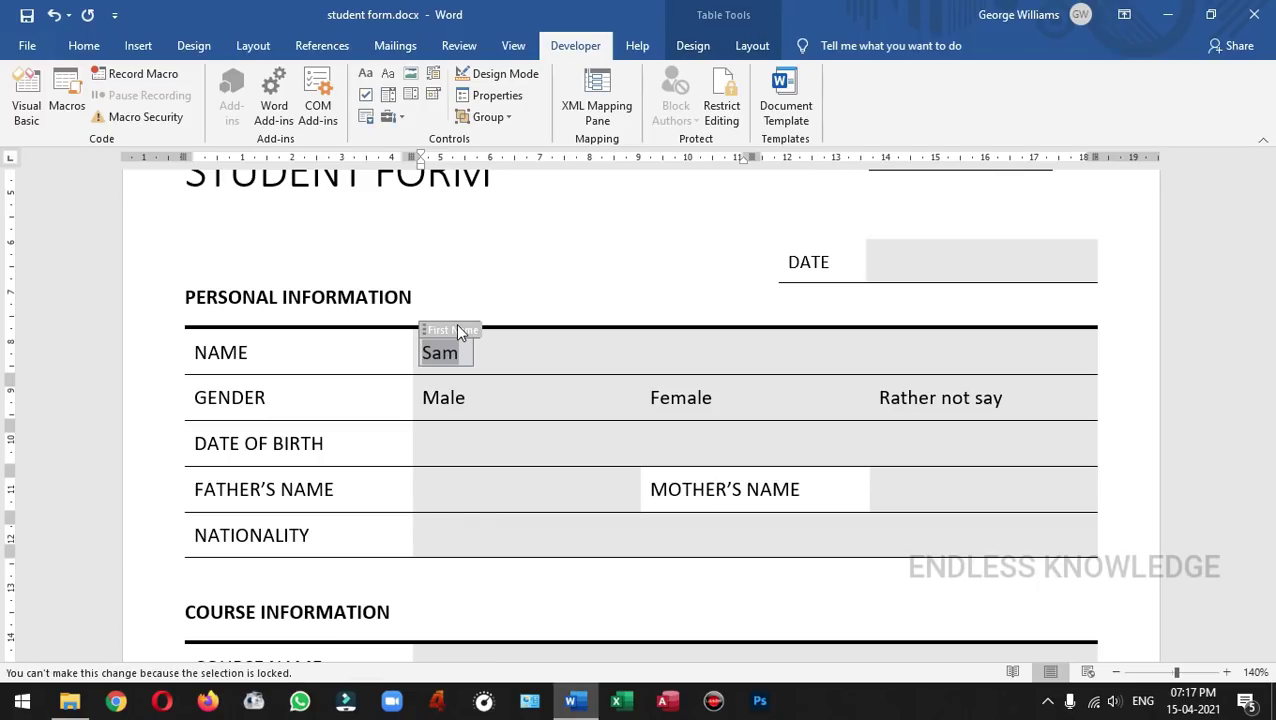
left_click(506, 354)
key("BackSpace")
key("BackSpace")
key("BackSpace")
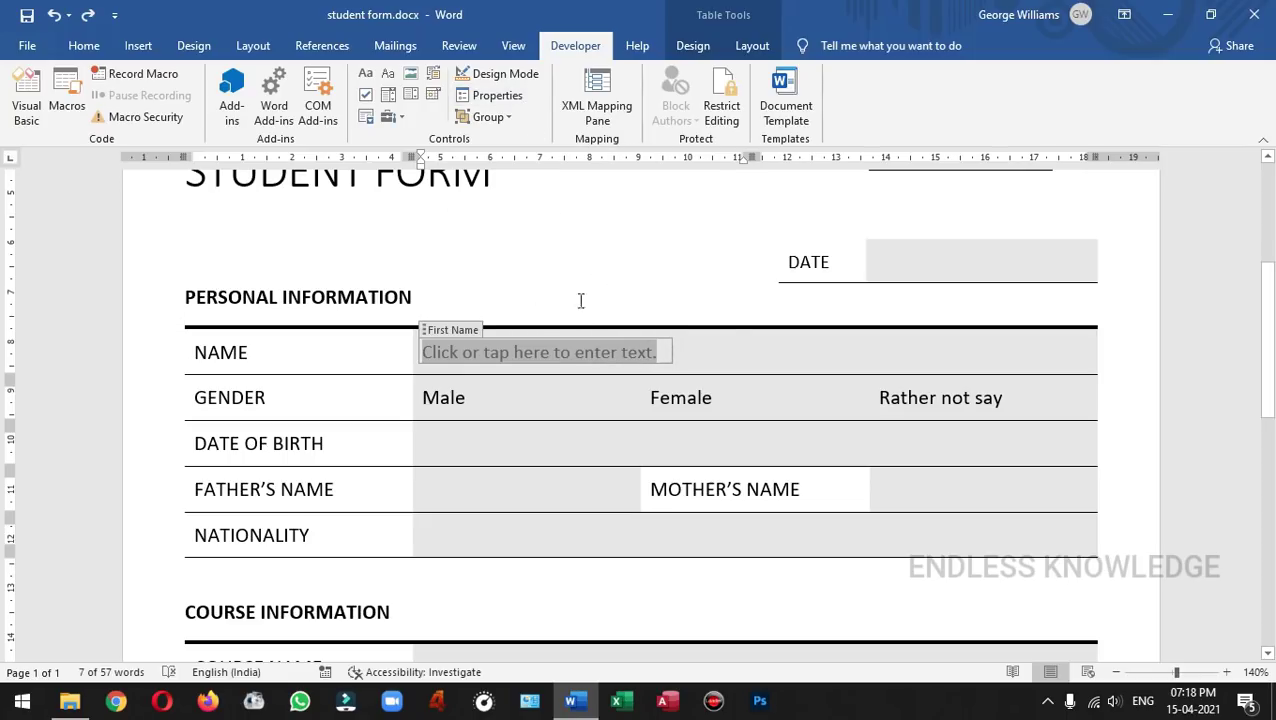
- In Design Mode, replace the default placeholder text with 'First Name'
left_click(527, 82)
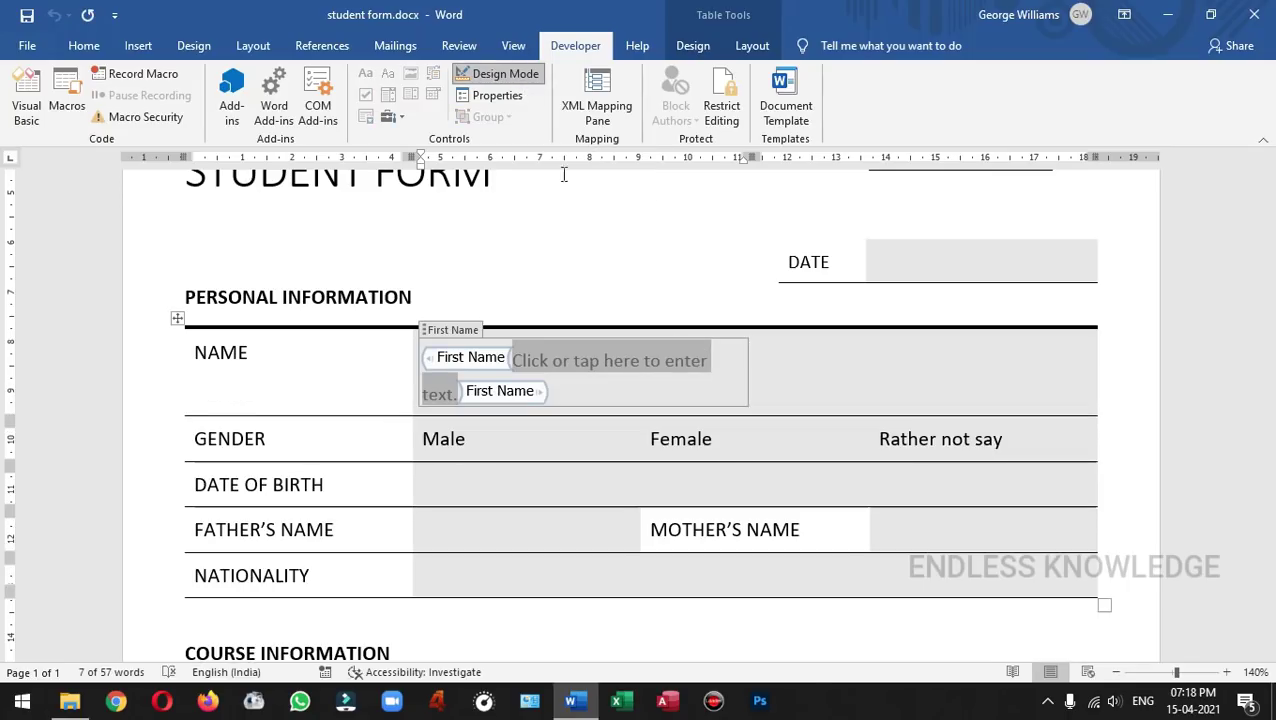
left_click(517, 360)
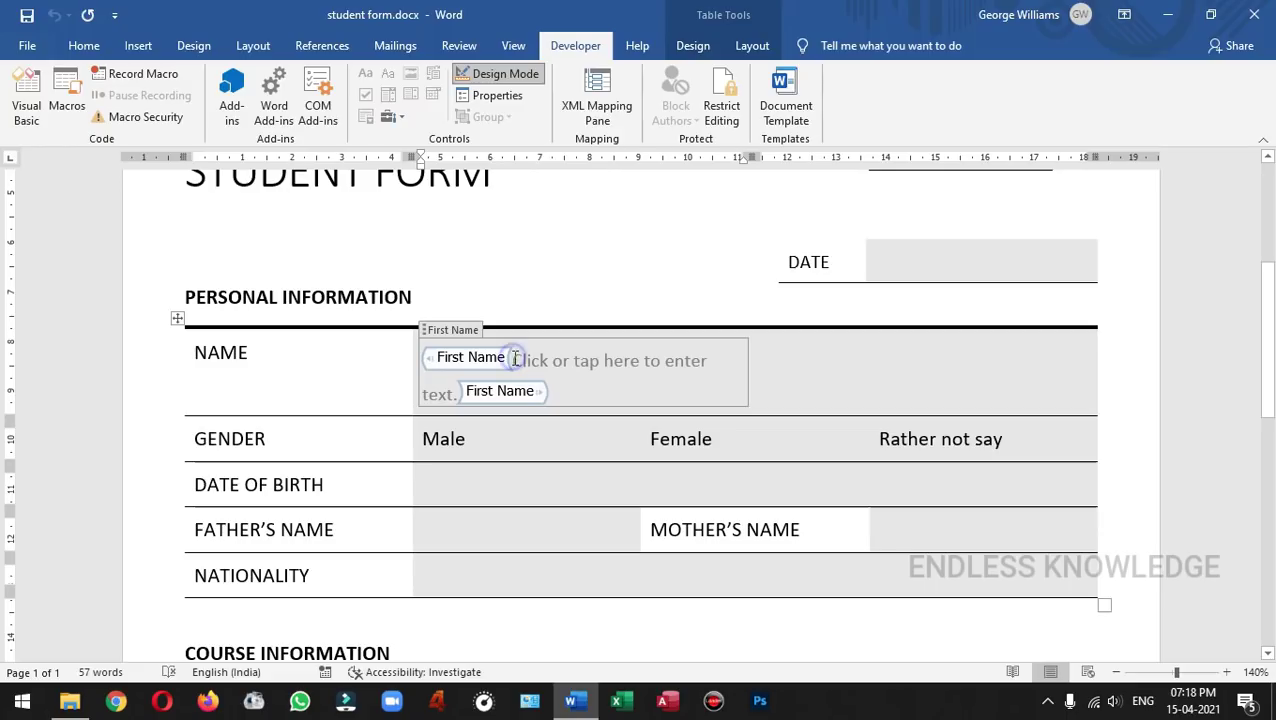
left_click_drag(514, 360, 462, 392)
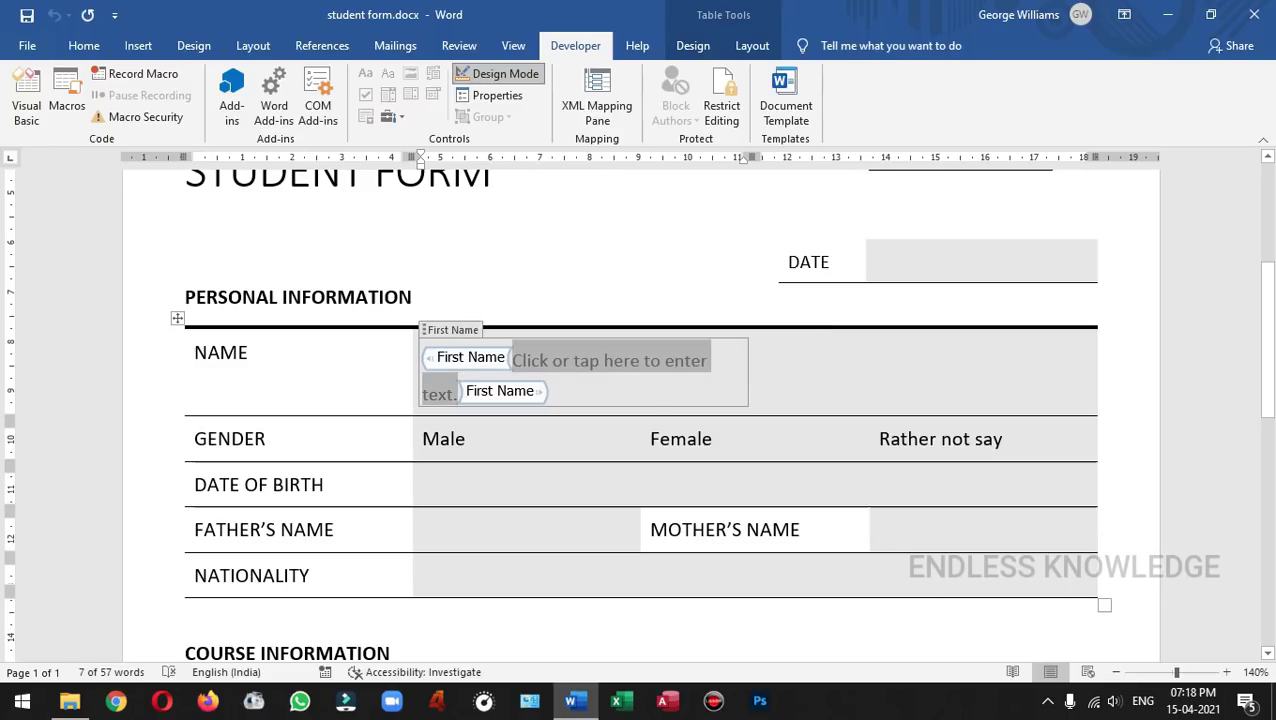
type("First N")
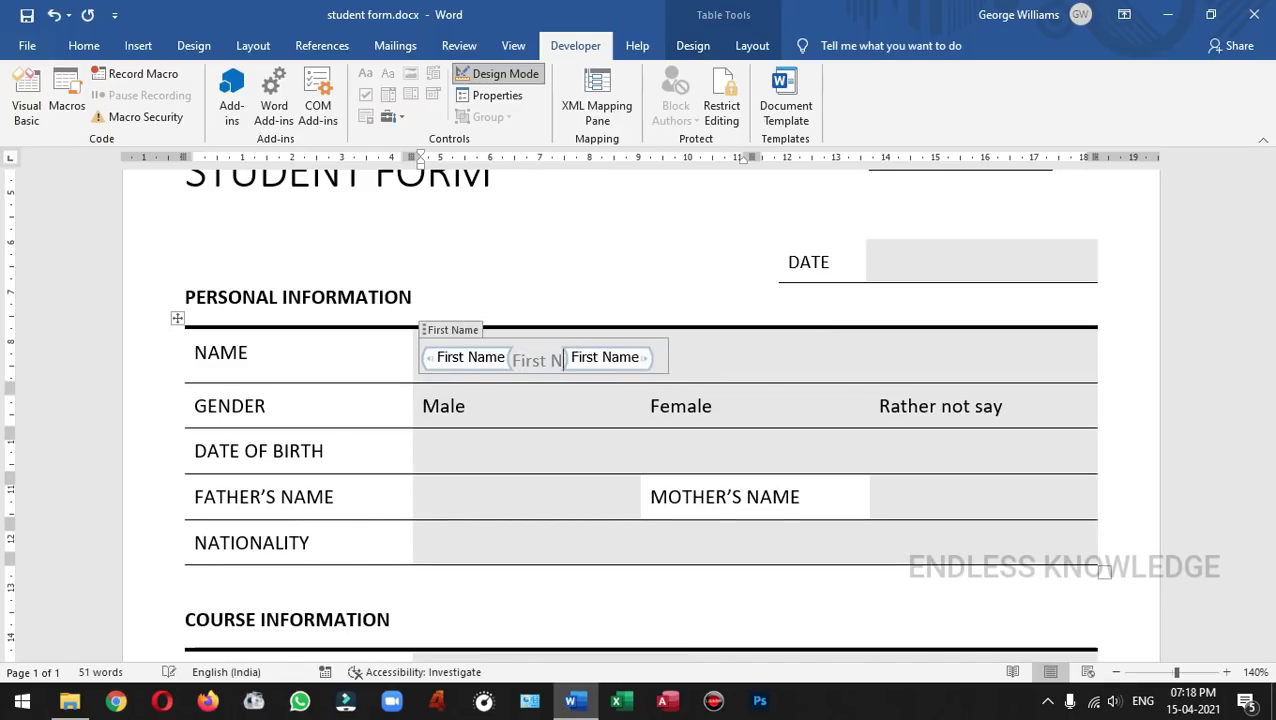
type("ame")
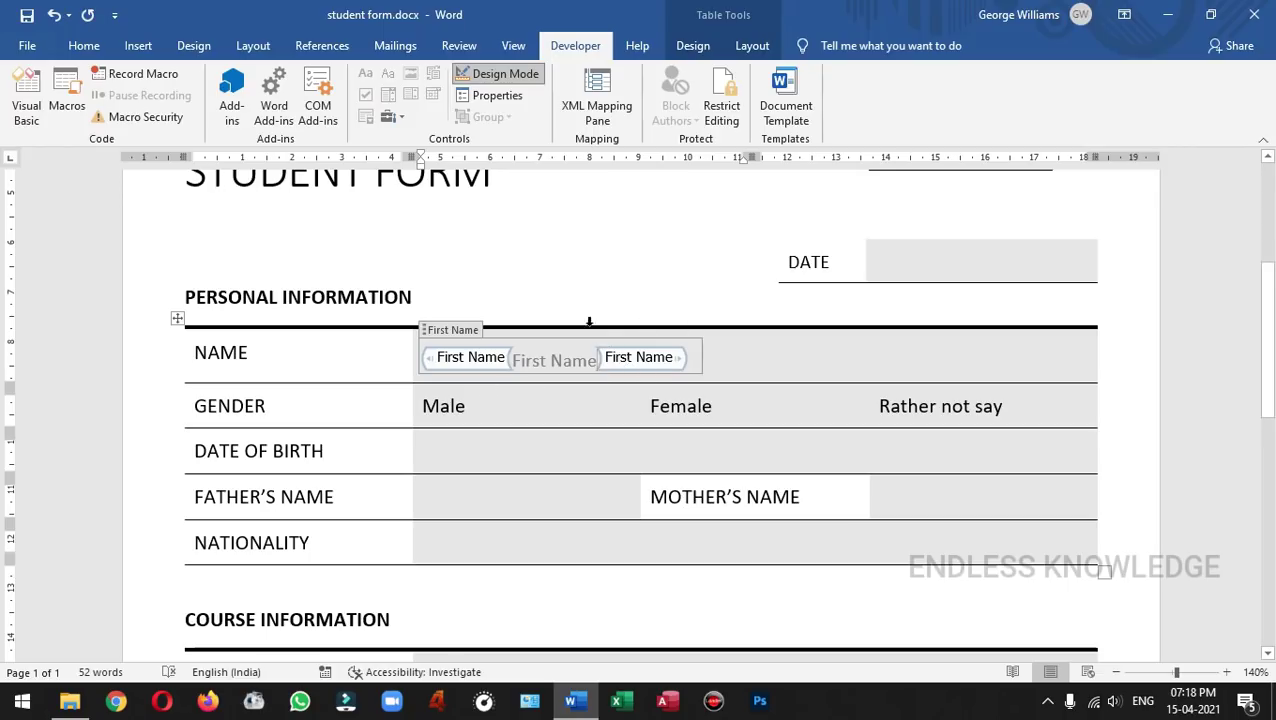
left_click_drag(513, 362, 595, 364)
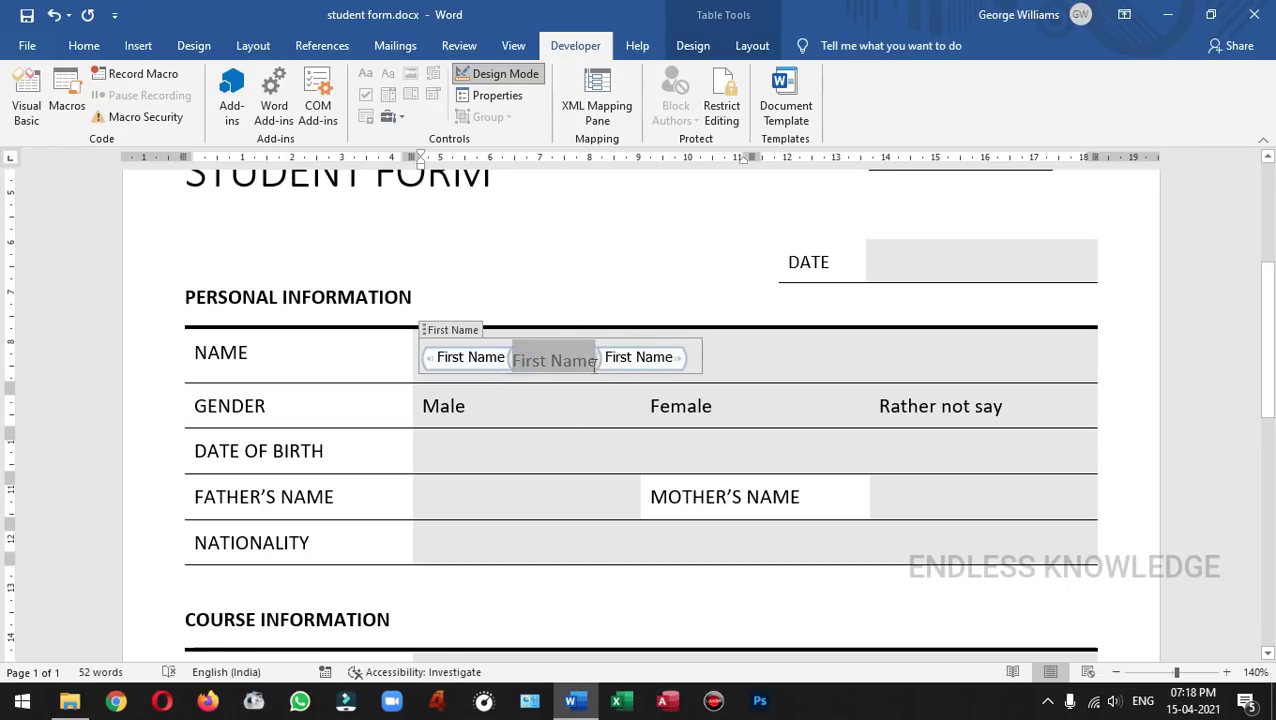
left_click(82, 45)
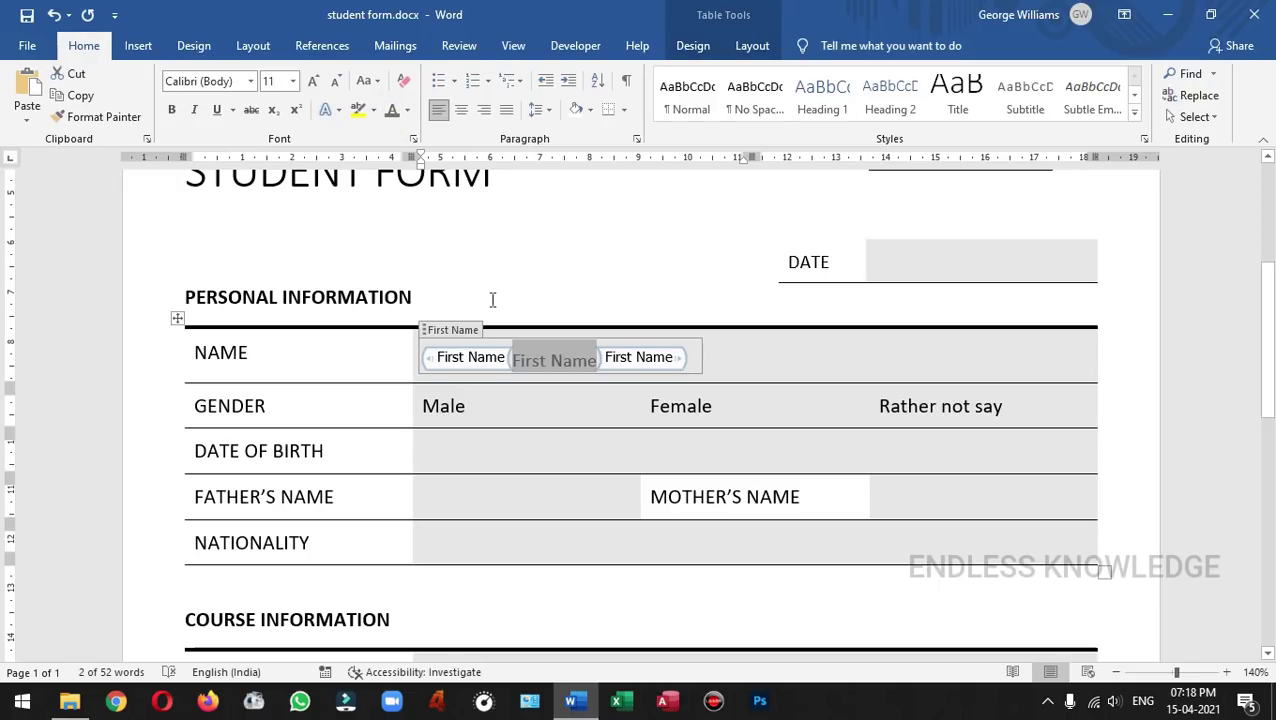
left_click(580, 48)
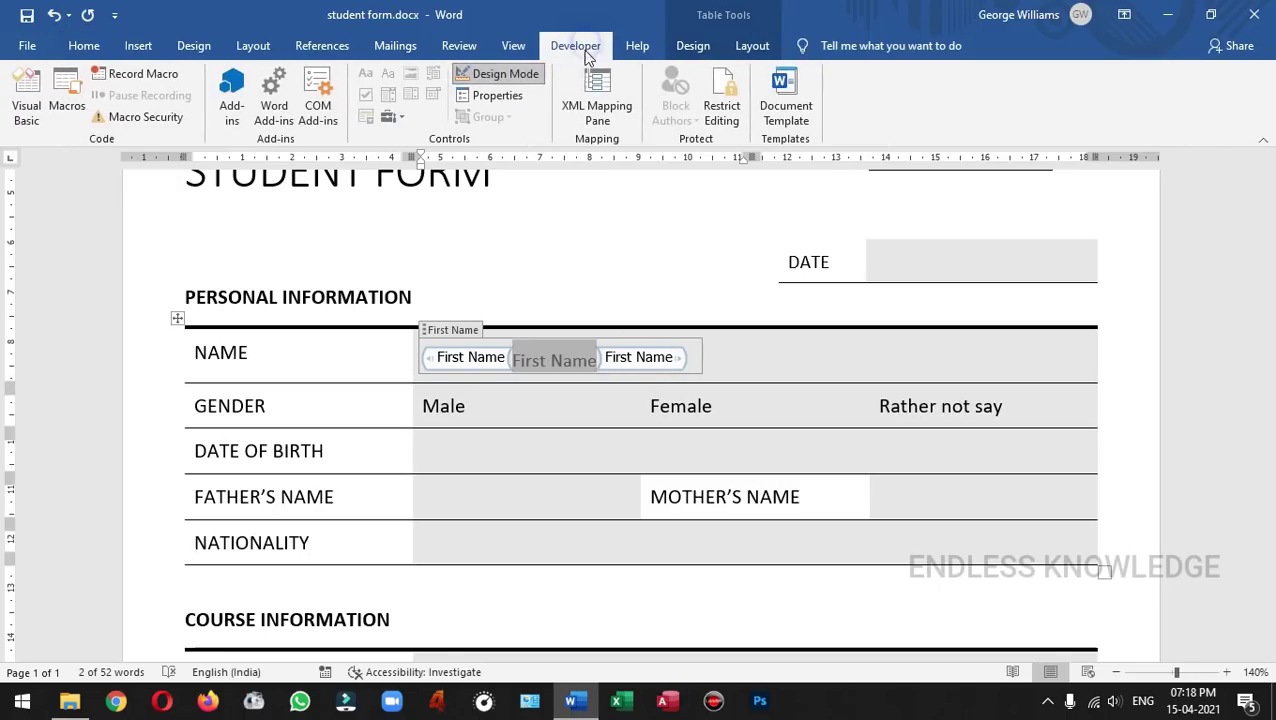
- Leave Design Mode, test the field by typing 'Sam', then undo it
left_click(512, 78)
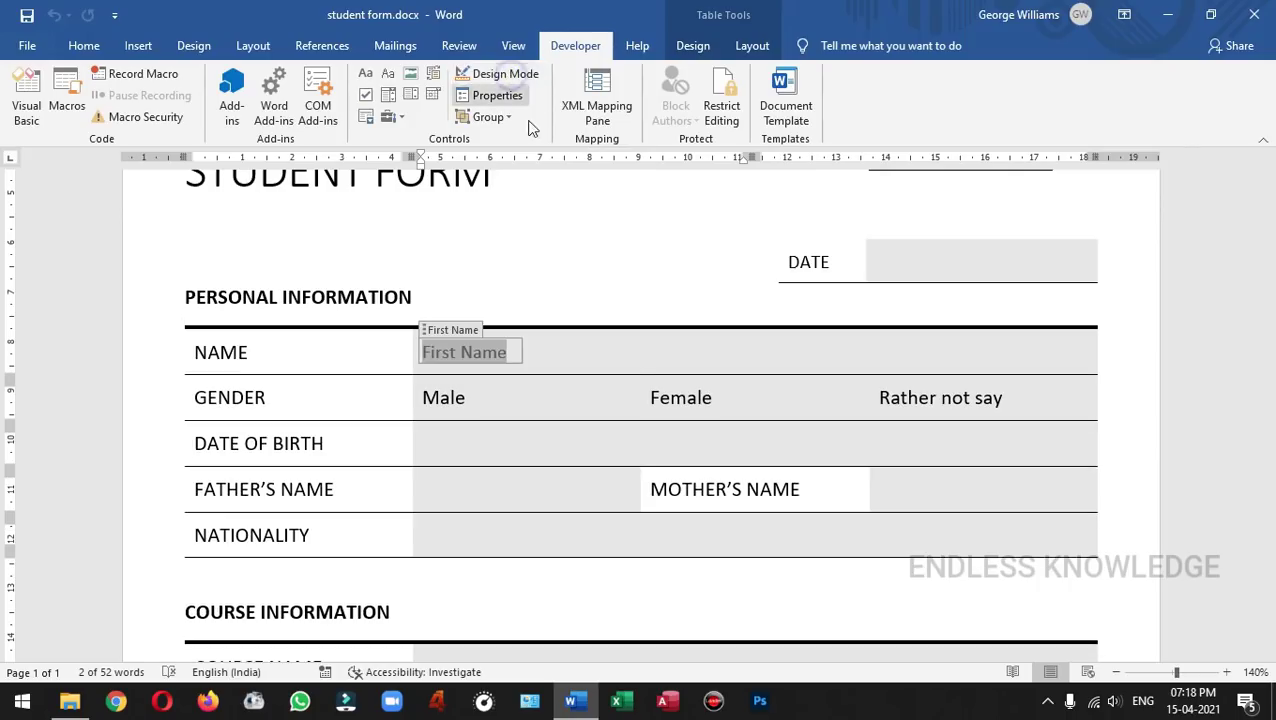
left_click(888, 354)
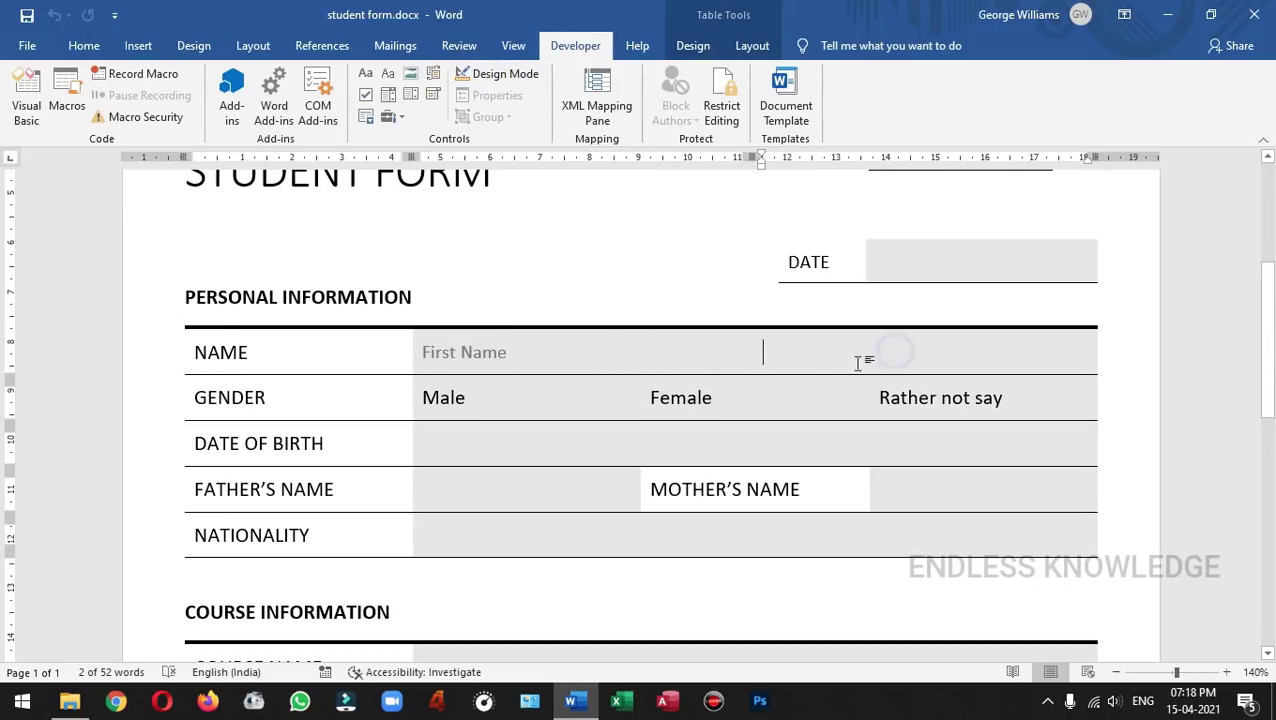
left_click(466, 352)
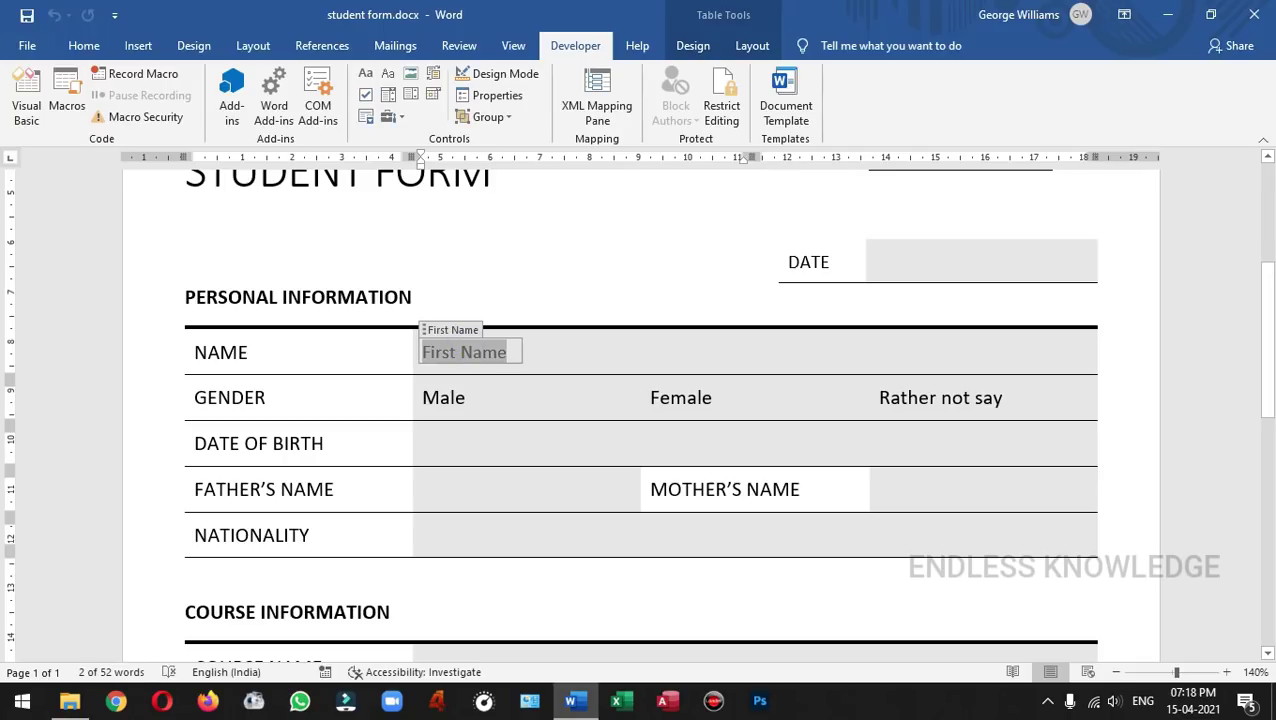
type("Sam")
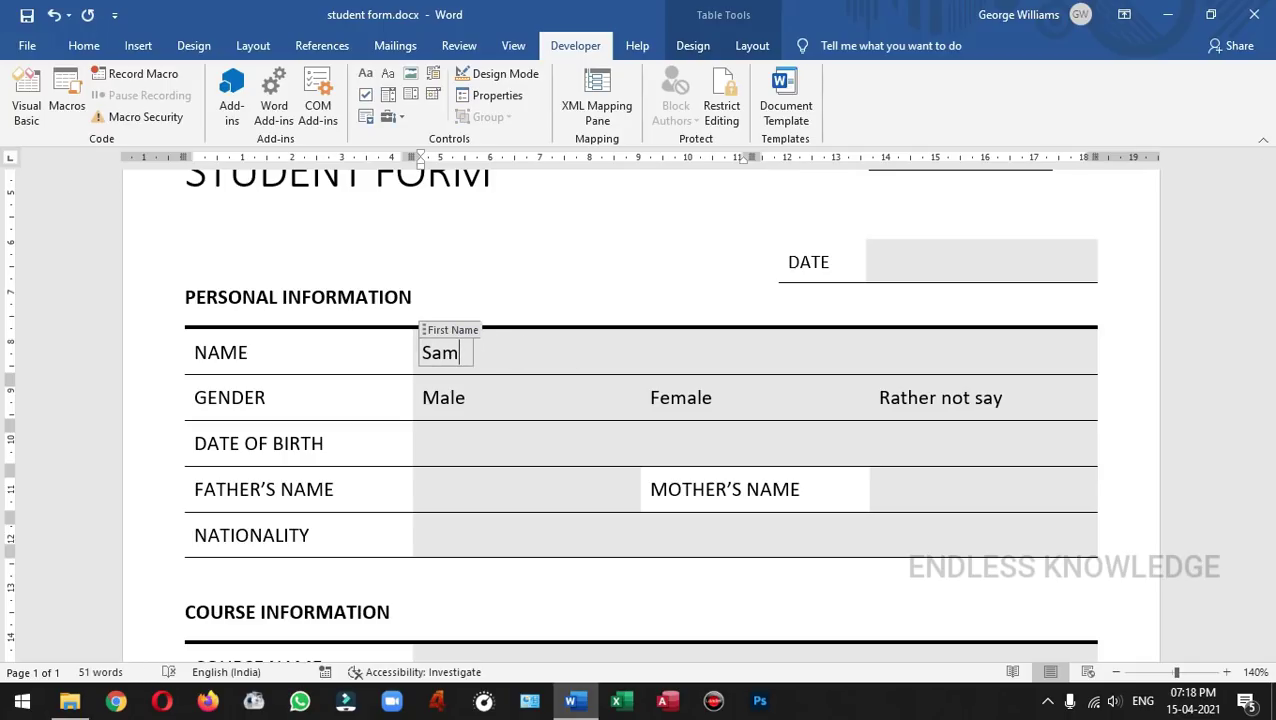
key("ctrl+z")
key("ctrl+z")
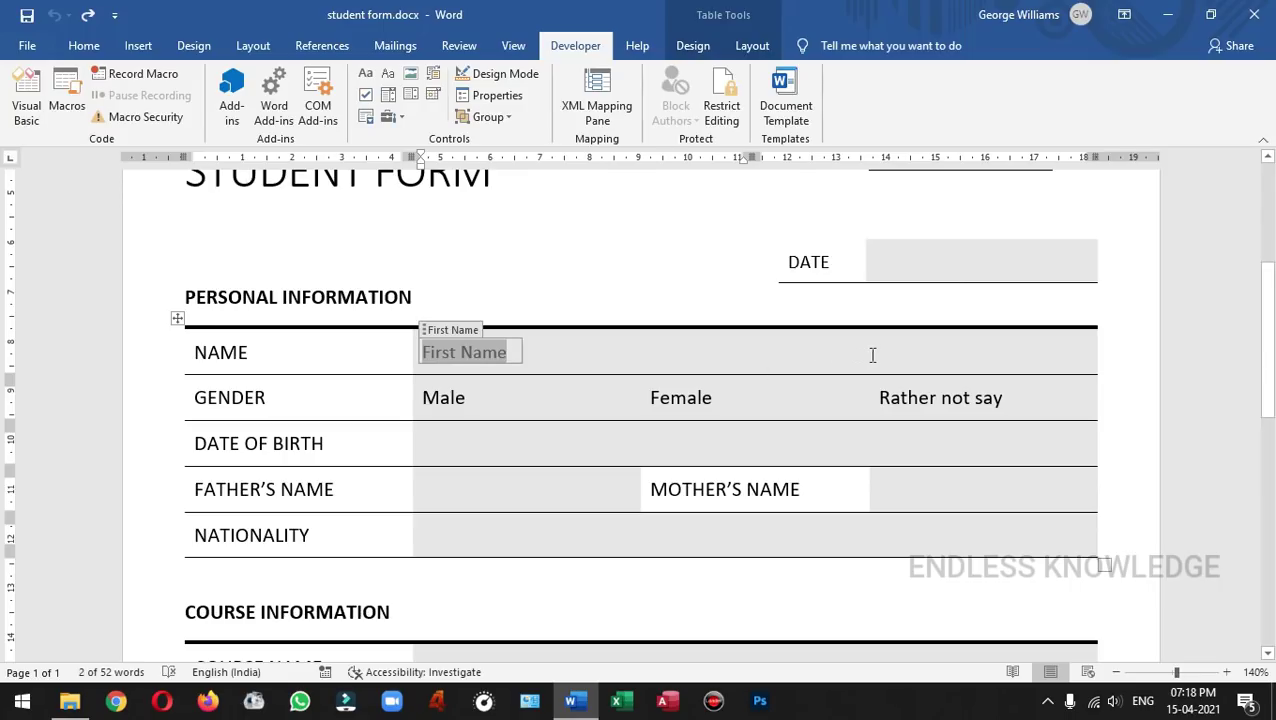
left_click(899, 355)
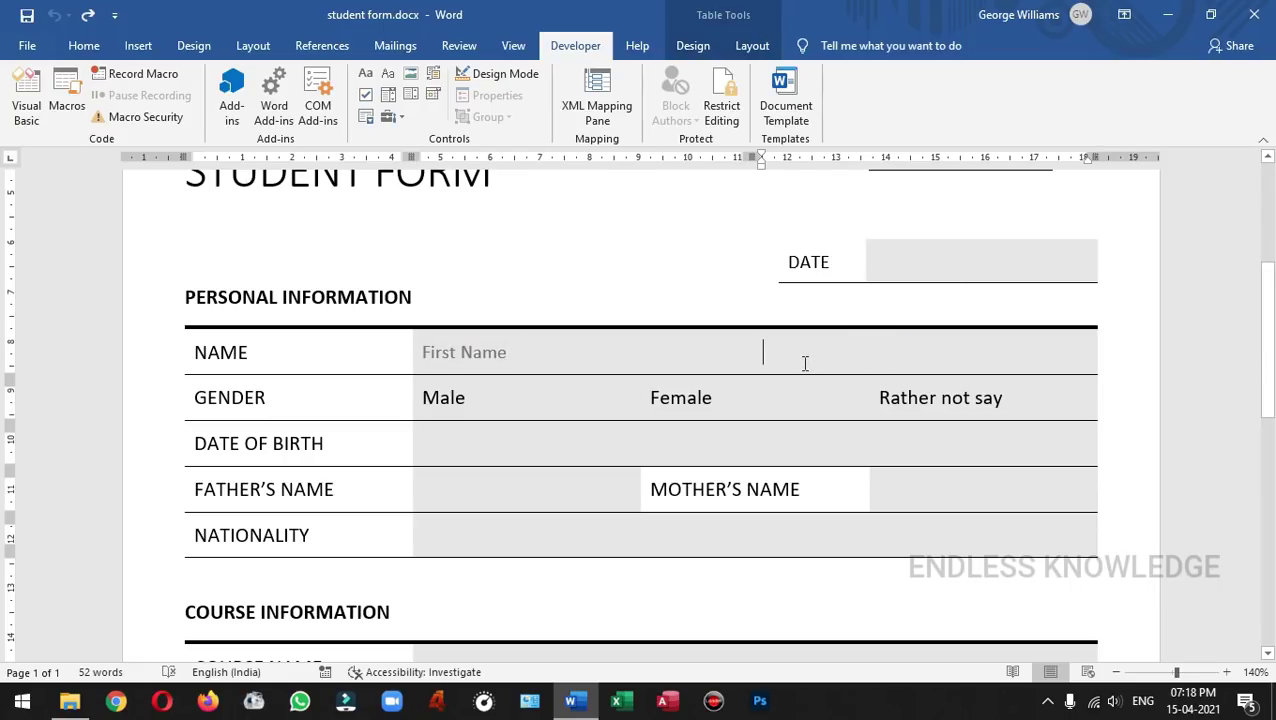
- Add a Last Name text control tagged last_name and lock it against deletion
left_click(366, 75)
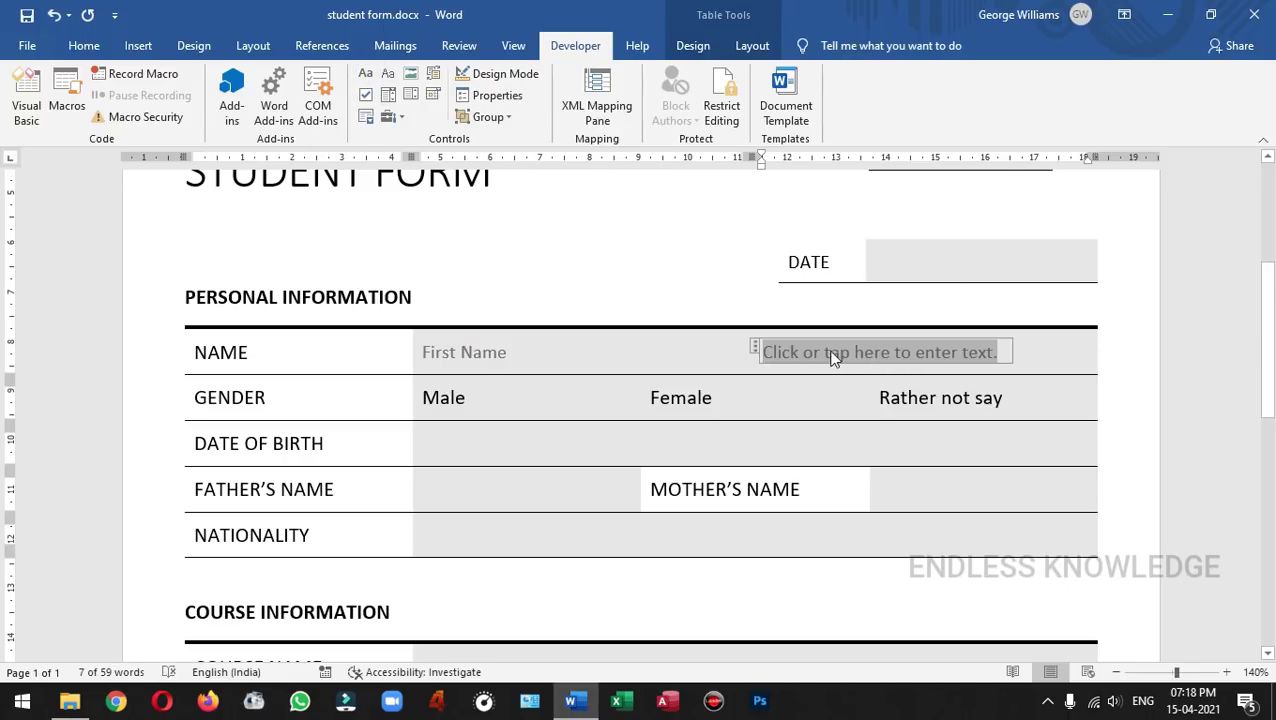
left_click(490, 95)
type("last_name")
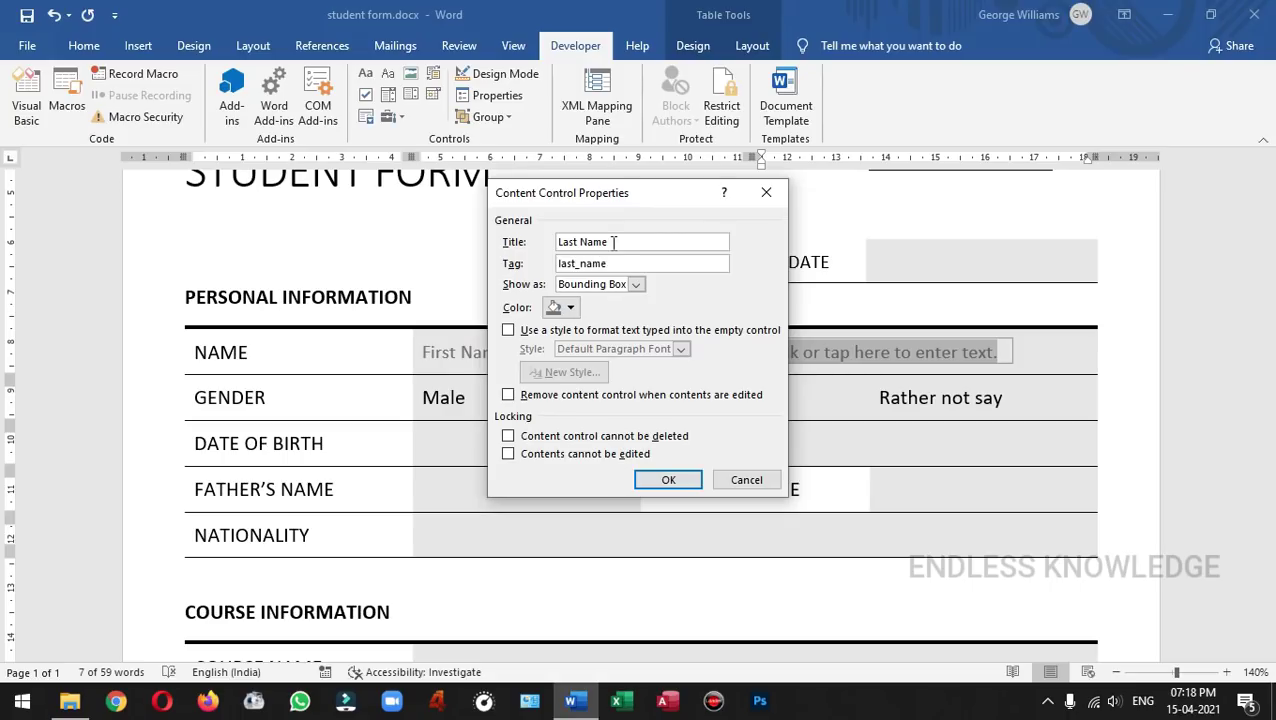
left_click(510, 437)
left_click(668, 480)
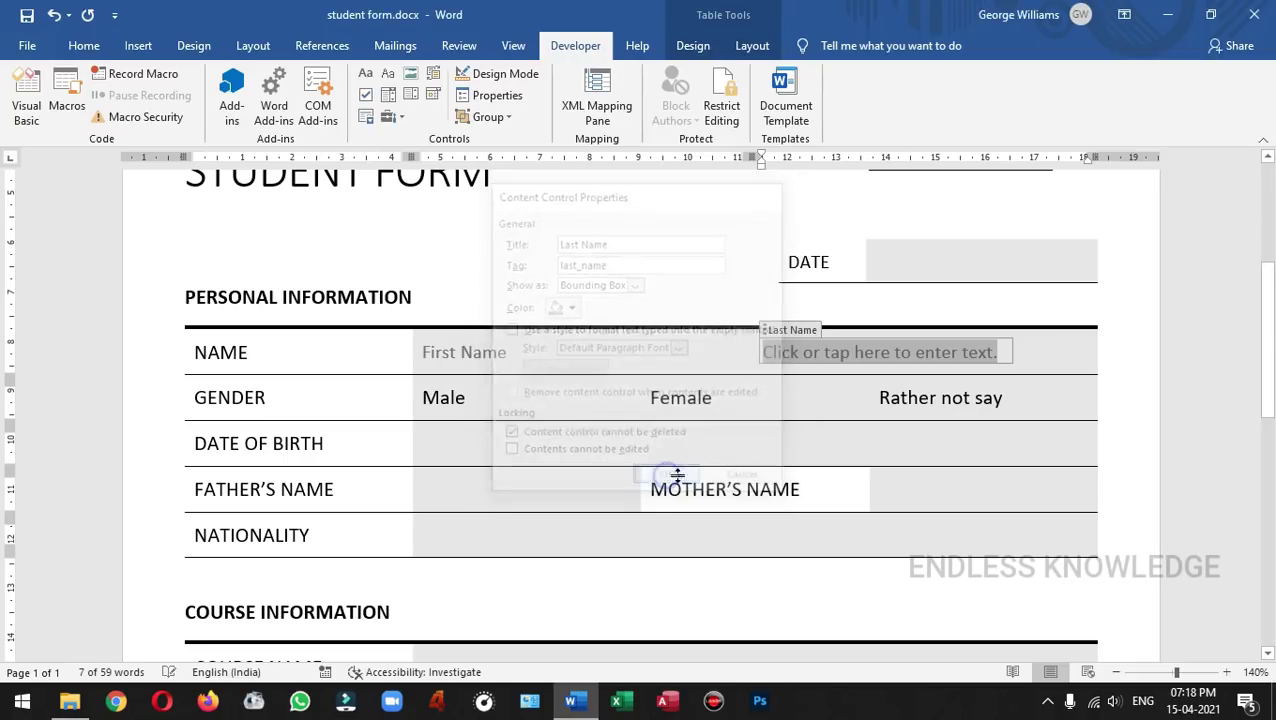
left_click(505, 74)
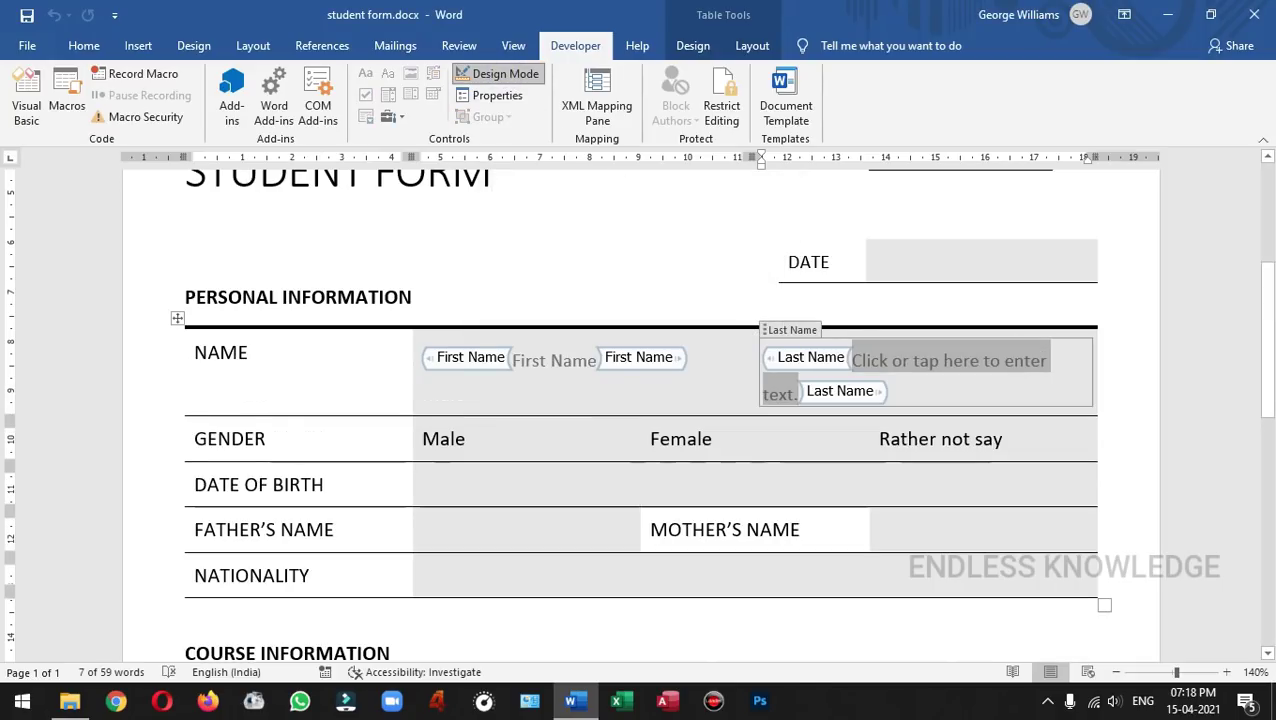
- Type 'Last Name' as the placeholder, colour it grey, and exit Design Mode
type("Last")
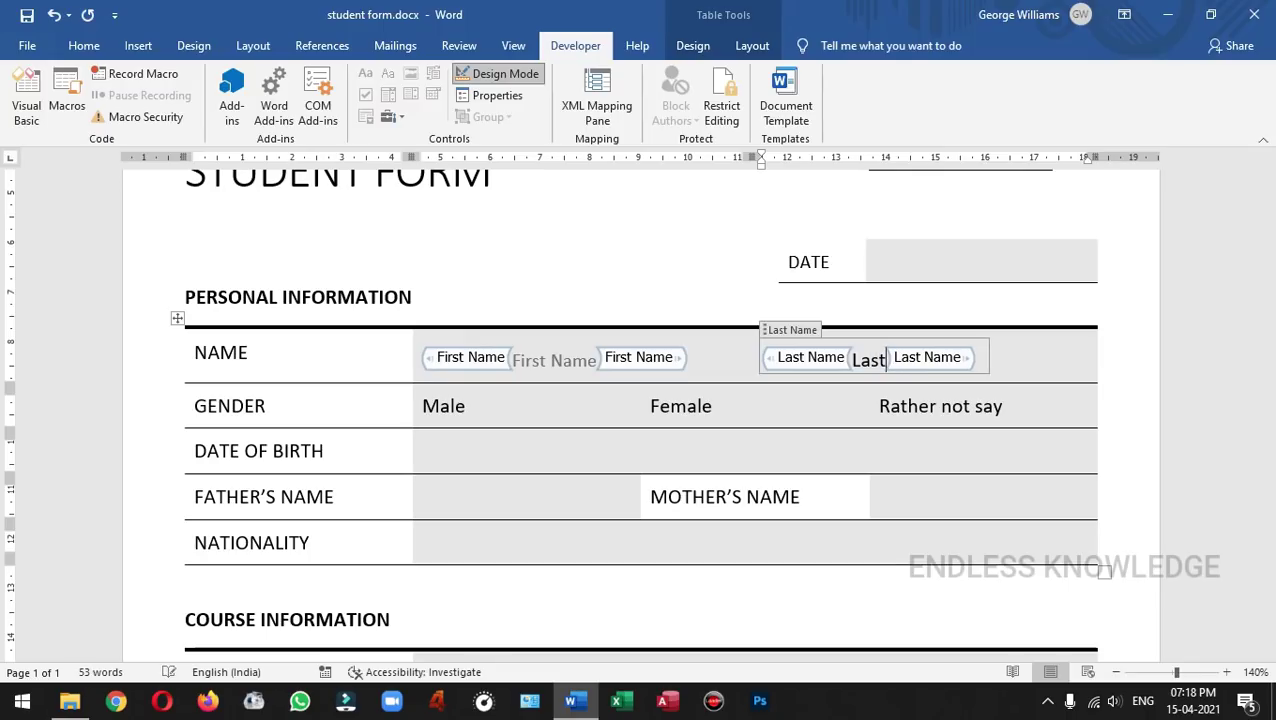
type(" Name")
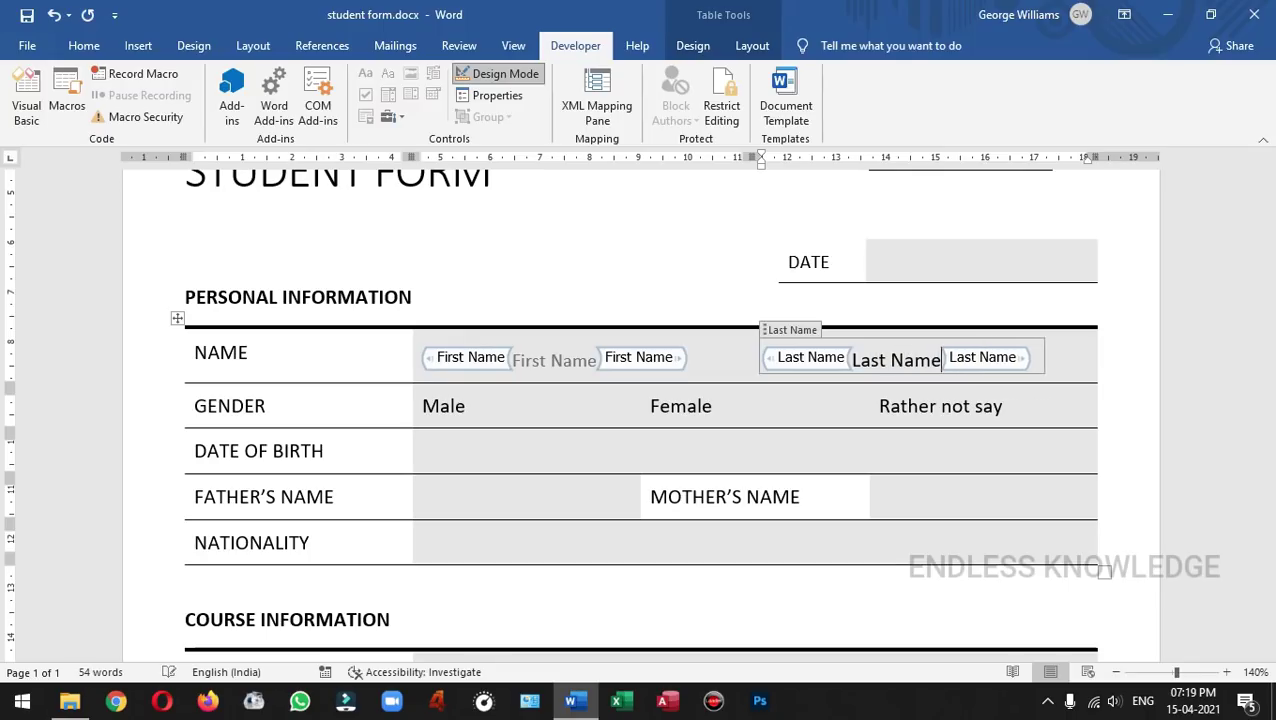
left_click_drag(852, 360, 941, 361)
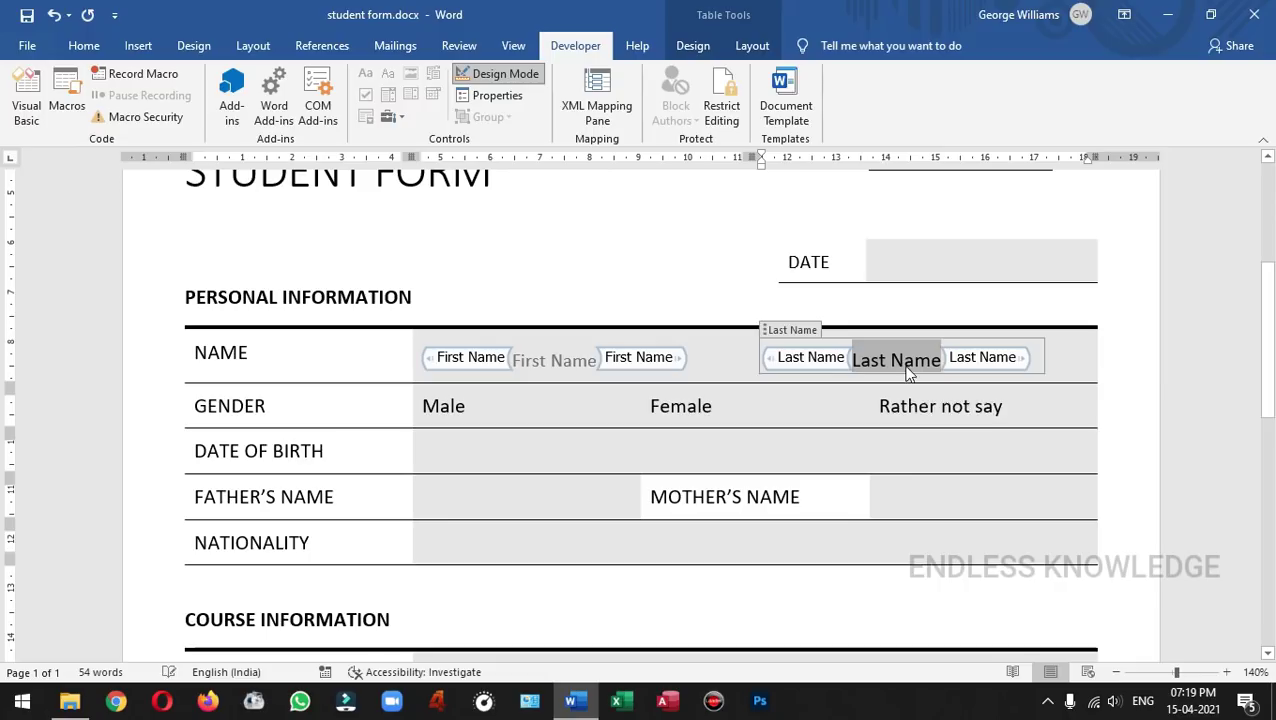
left_click(84, 45)
left_click(392, 110)
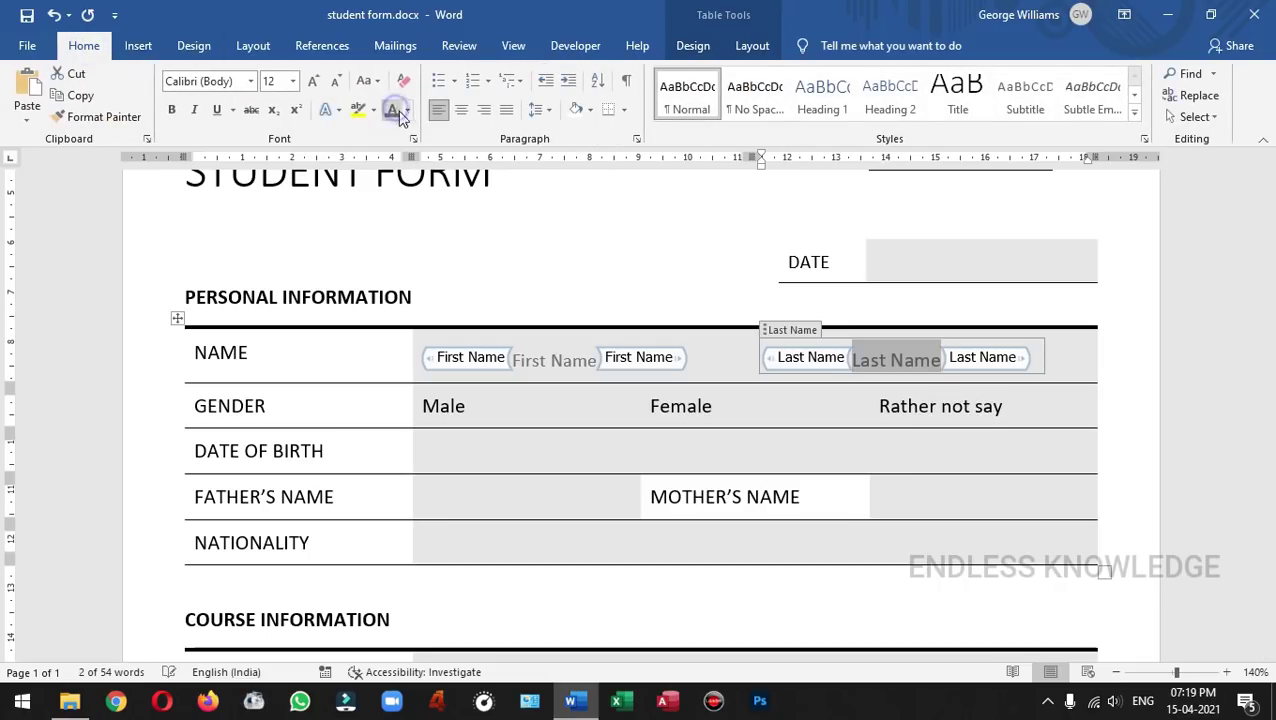
left_click(575, 45)
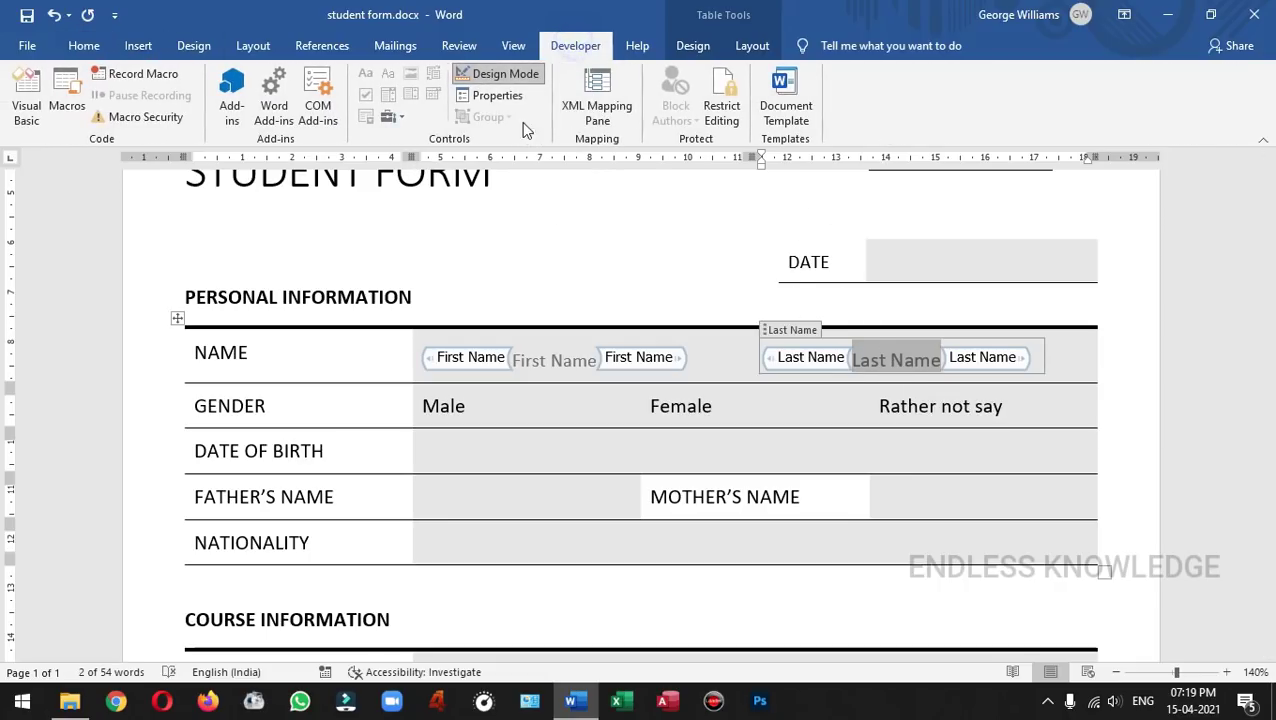
left_click(496, 78)
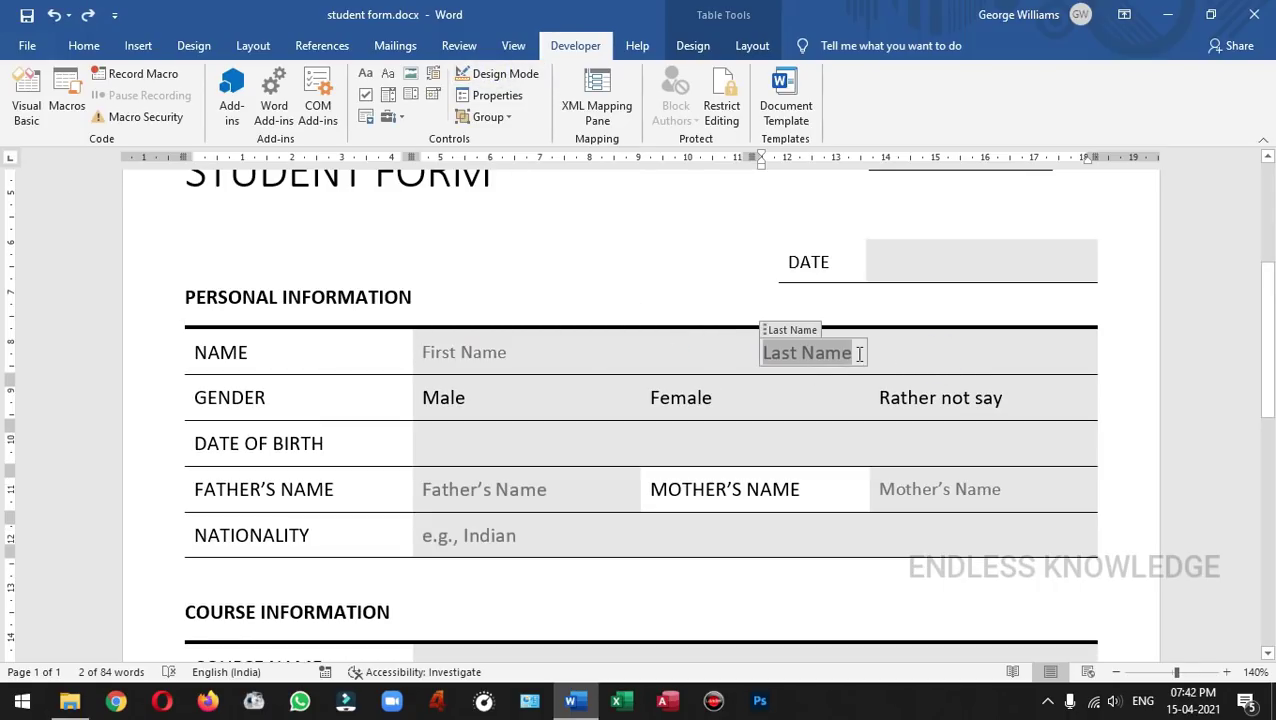
- Step through the Father's, Mother's, Nationality, Timing and Address fields, entering 'Salem' as City
left_click(566, 488)
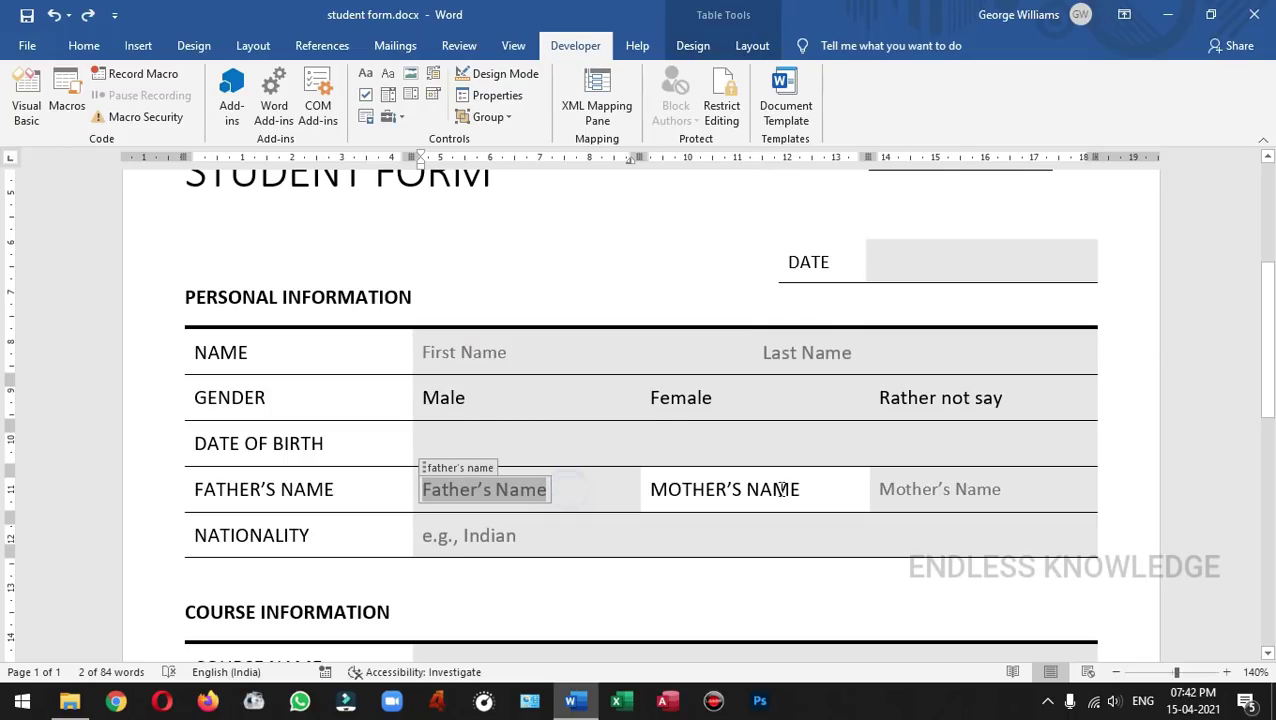
left_click(884, 489)
scroll(884, 489, "down", 5)
key("Tab")
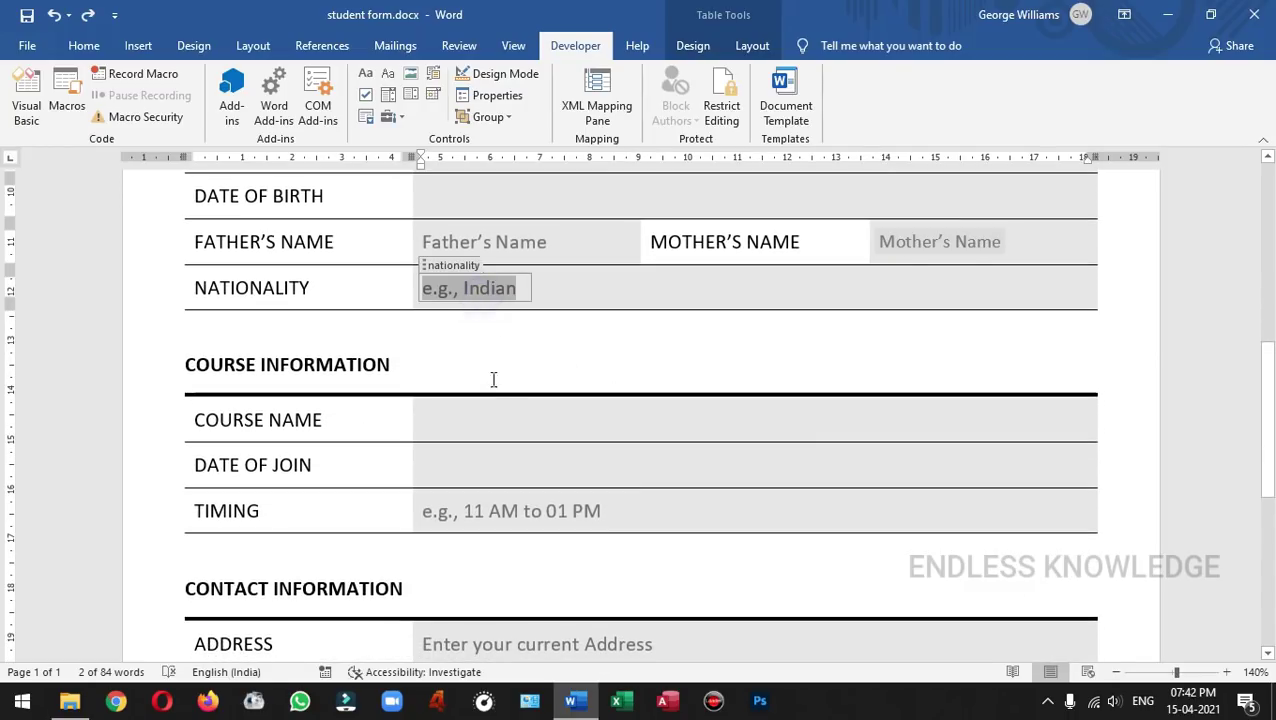
left_click(498, 509)
scroll(500, 475, "down", 4)
left_click(517, 457)
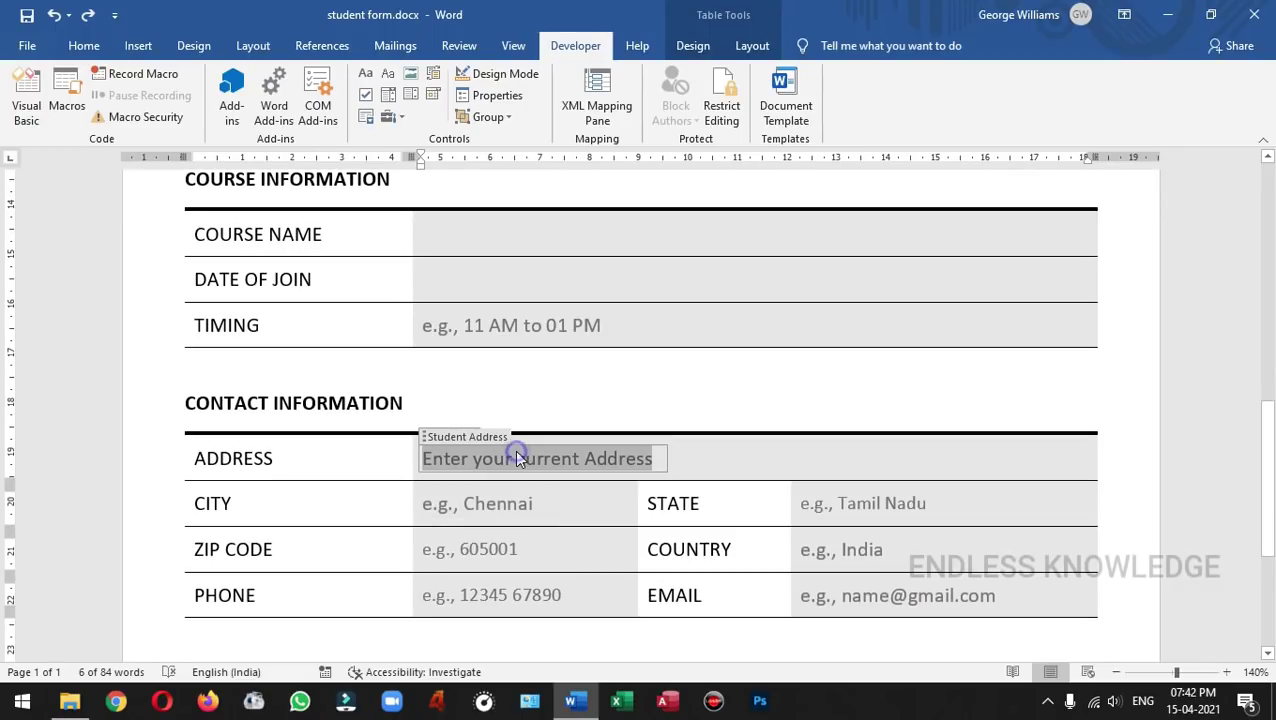
left_click(507, 504)
type("Salem")
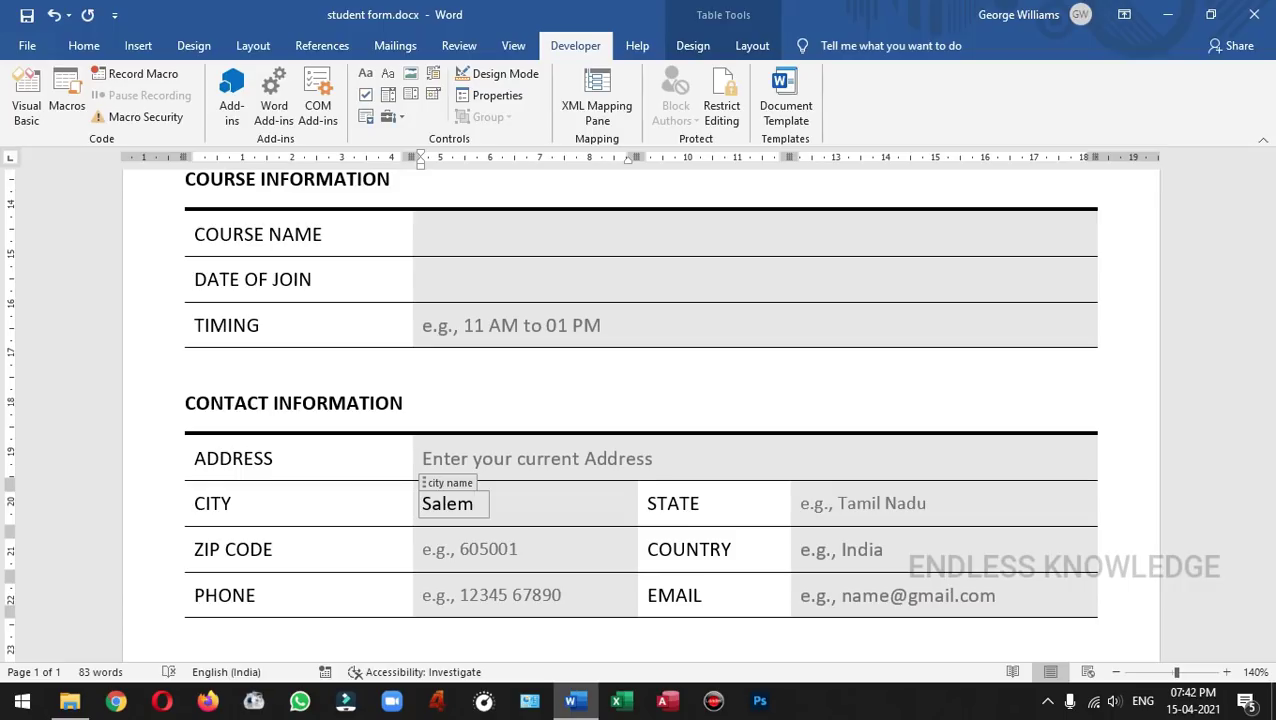
- Scroll back to the top and place the cursor in the empty photo box
scroll(705, 486, "up", 10)
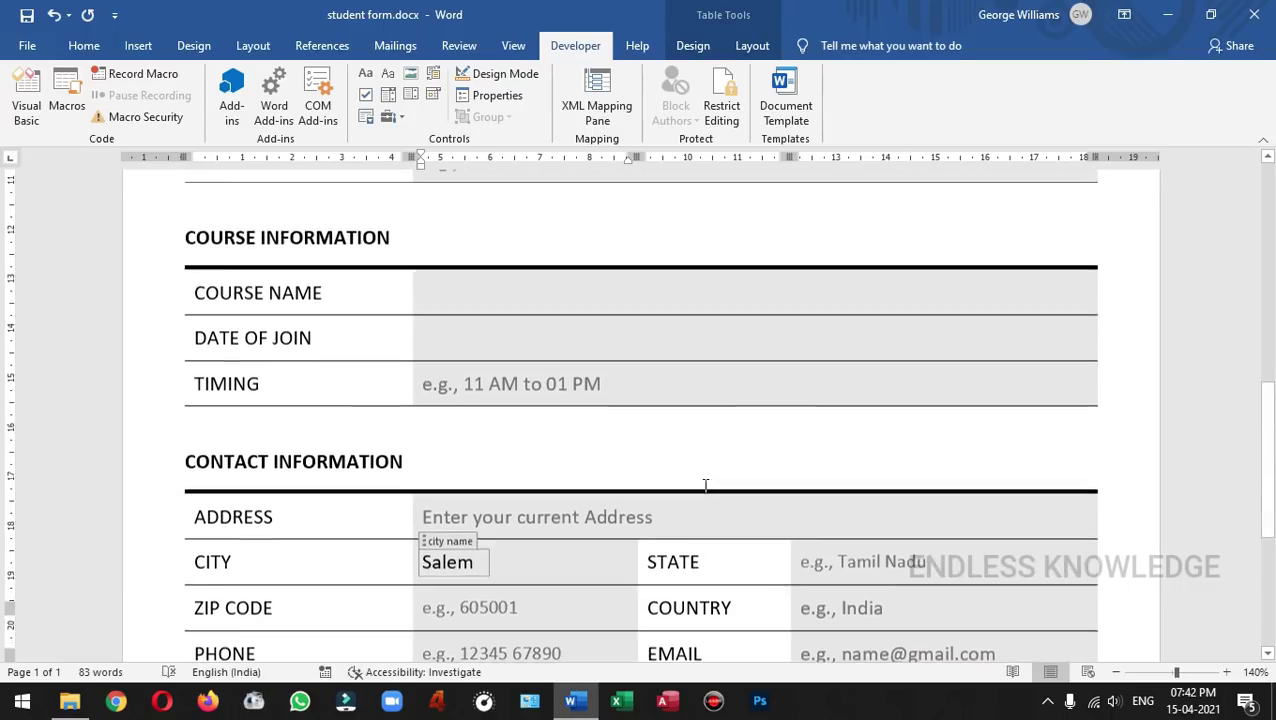
scroll(705, 486, "up", 3)
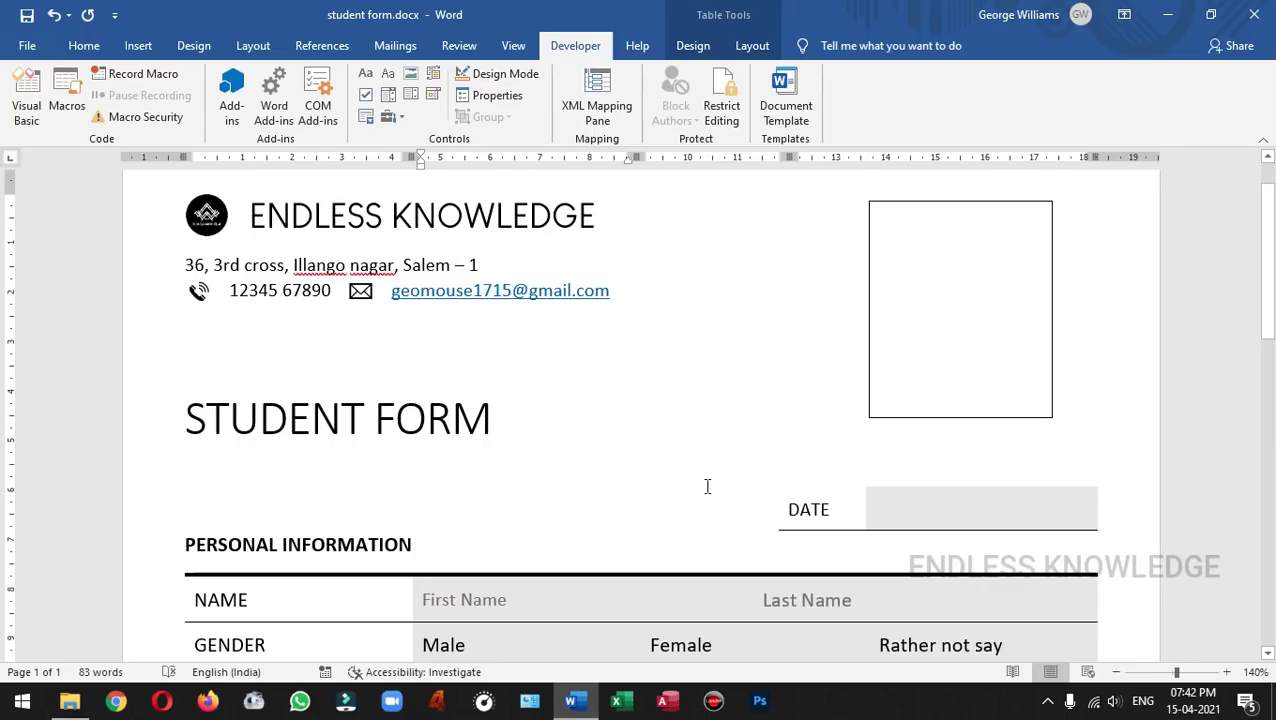
left_click(931, 288)
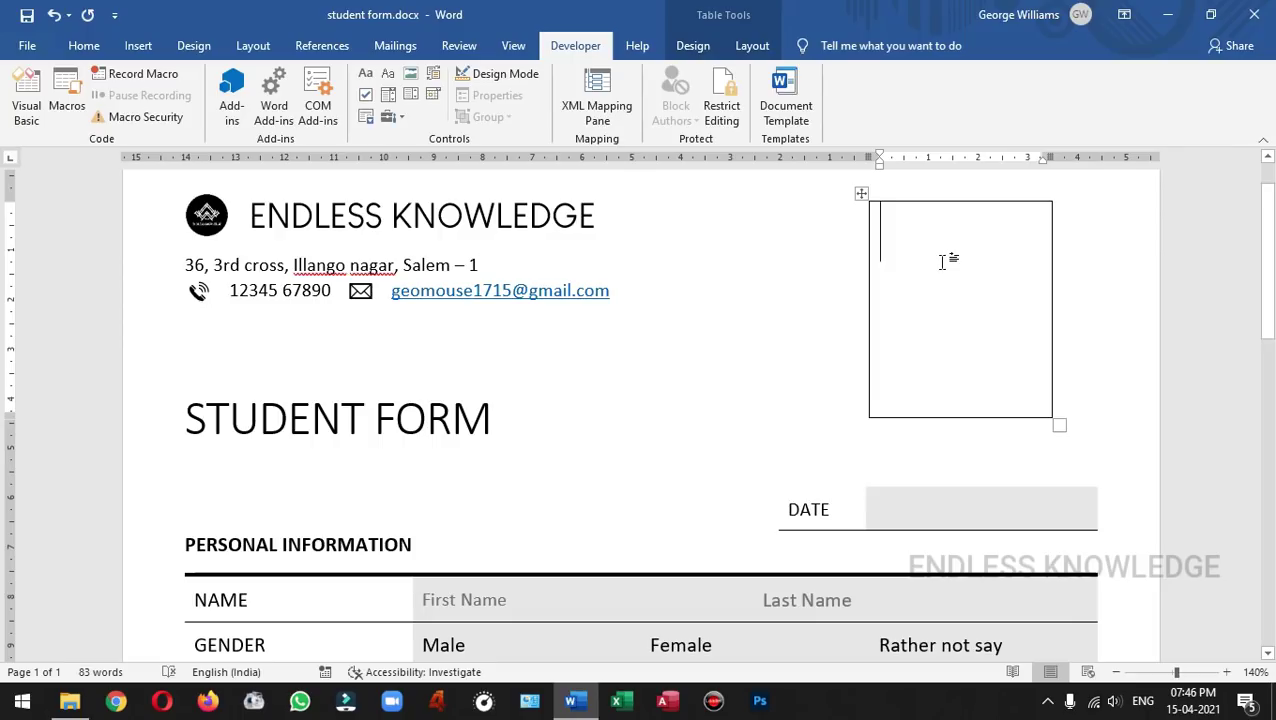
- Insert a picture content control in the photo box and make it slightly taller
left_click(910, 228)
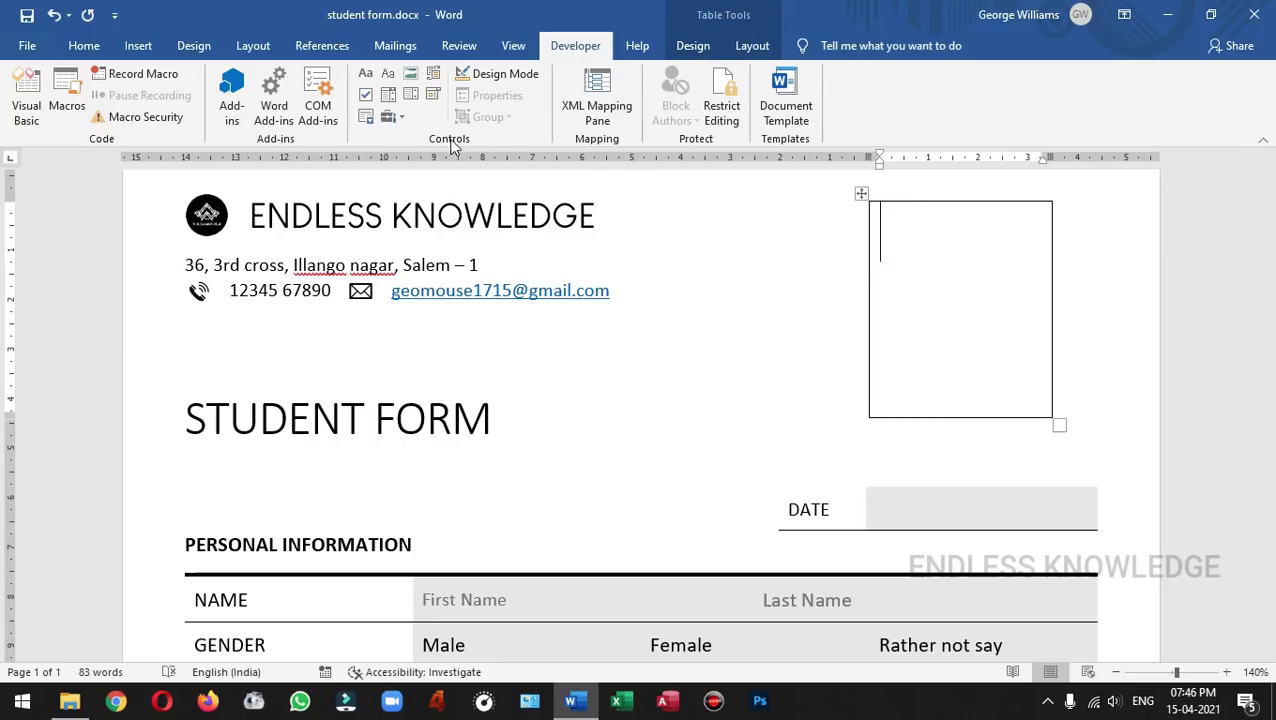
left_click(412, 82)
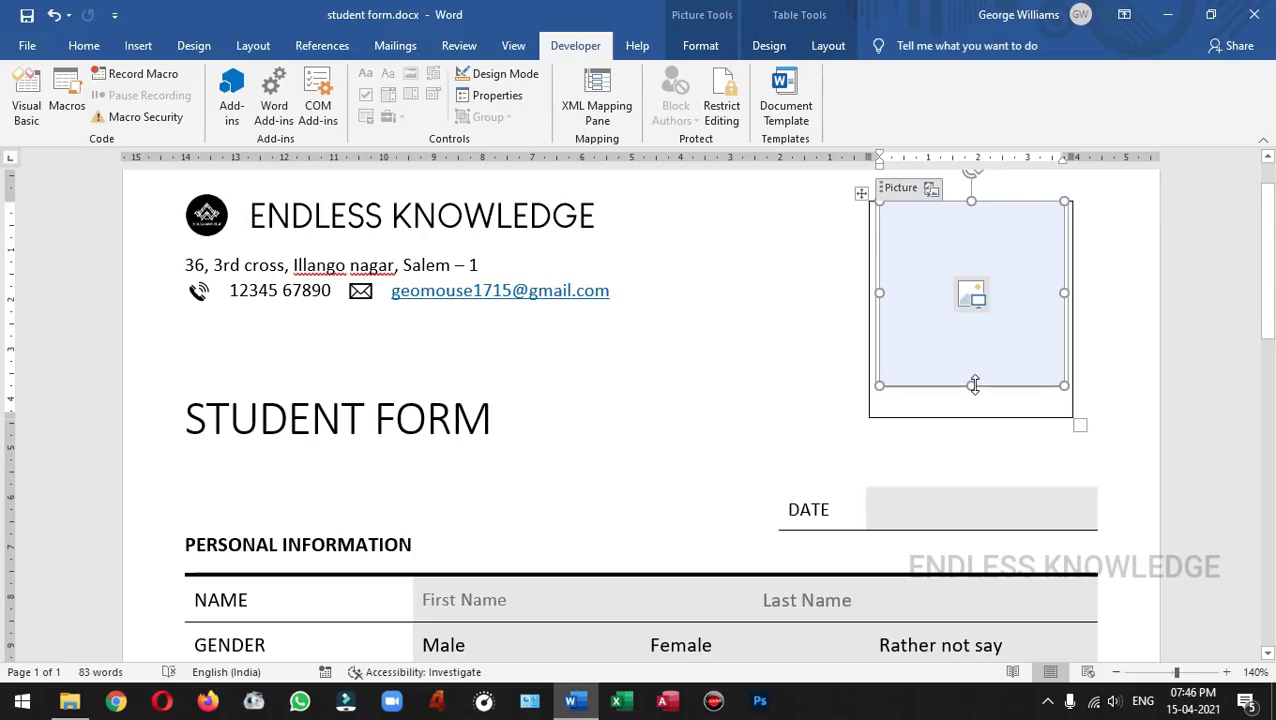
left_click_drag(971, 386, 970, 407)
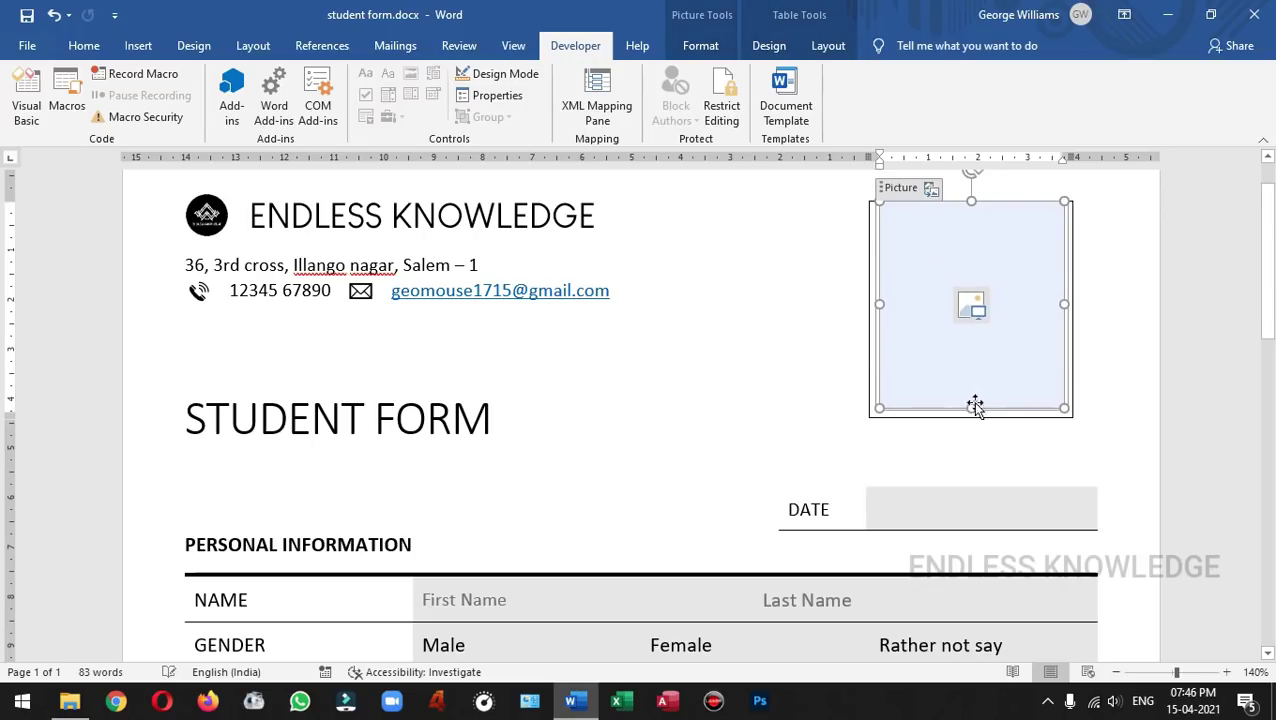
- Fill the photo placeholder with a sample portrait picture from a file
left_click(975, 305)
left_click(515, 318)
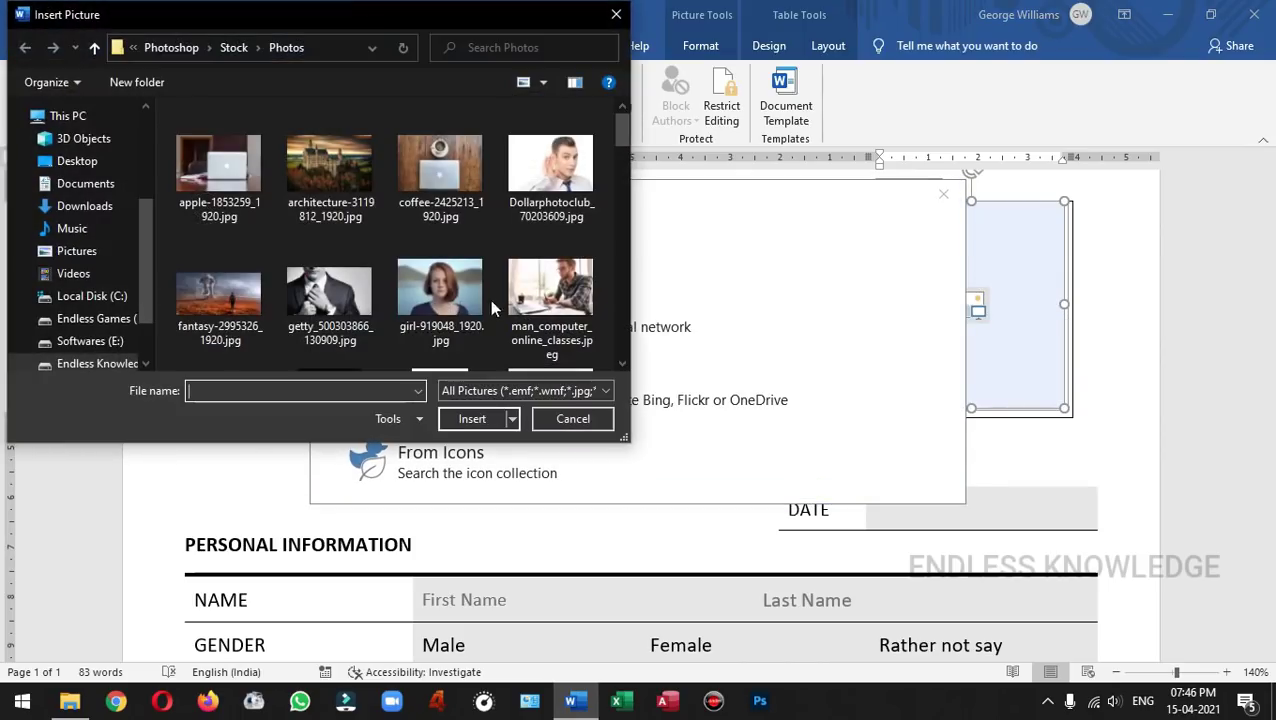
scroll(489, 299, "down", 5)
double_click(475, 289)
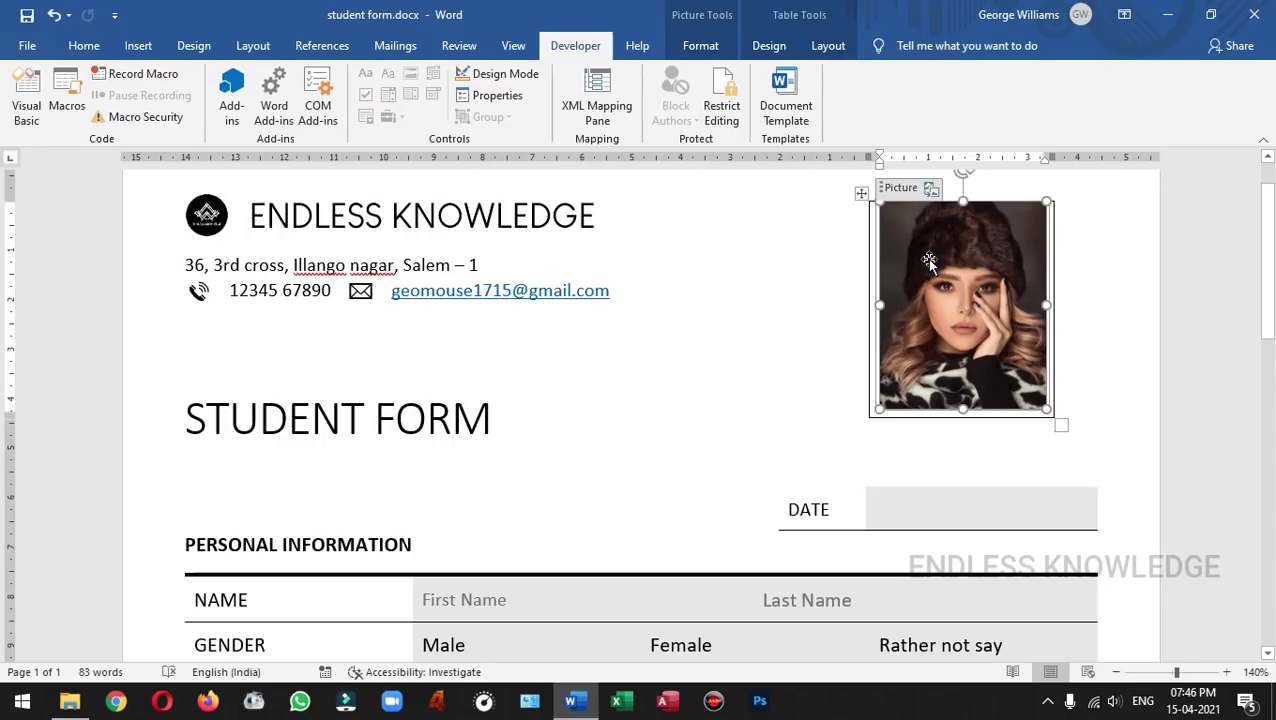
- Title the photo control 'Student Photo' with tag student_photo and lock it against deletion
left_click(490, 95)
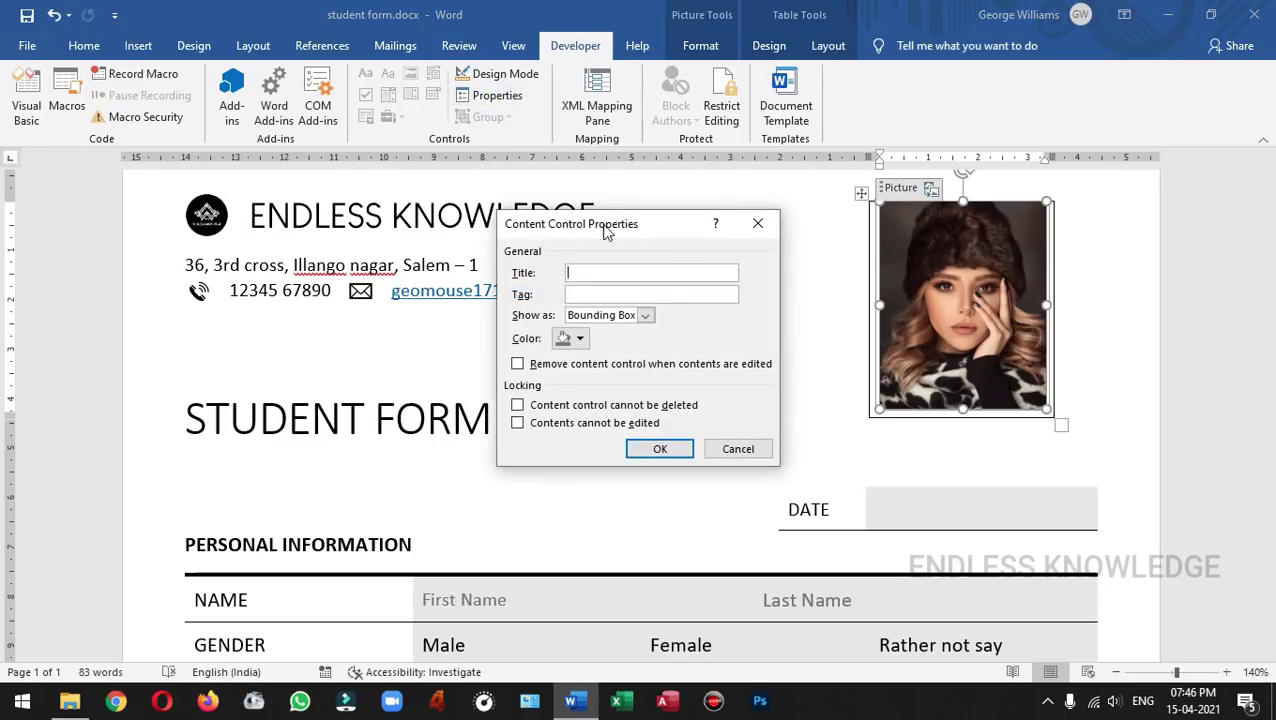
type("Stu")
type("den")
type("tud")
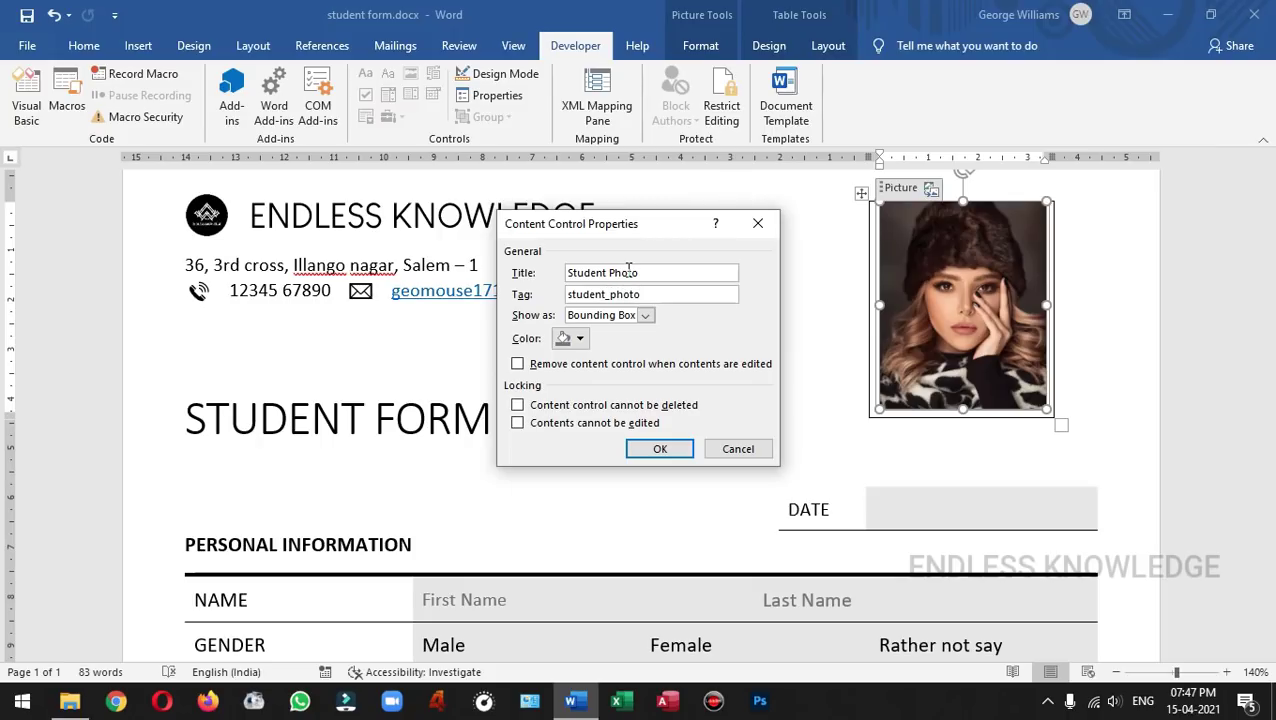
left_click(567, 407)
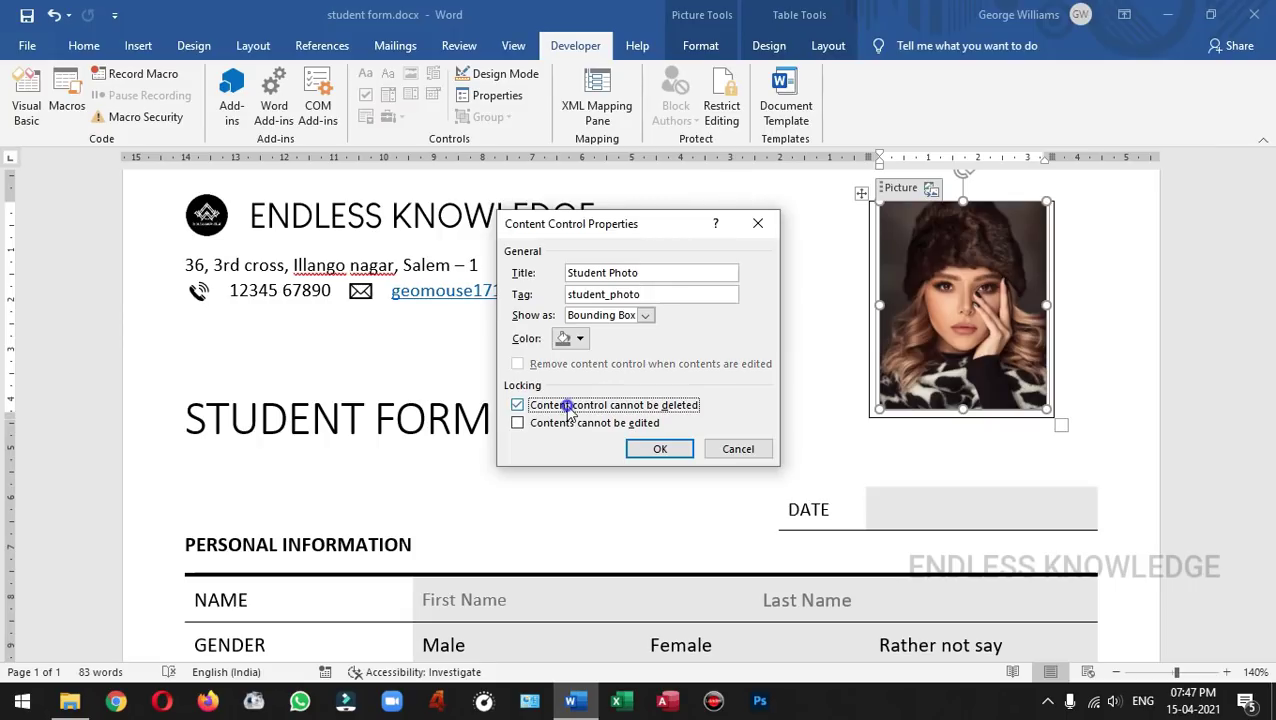
left_click(659, 450)
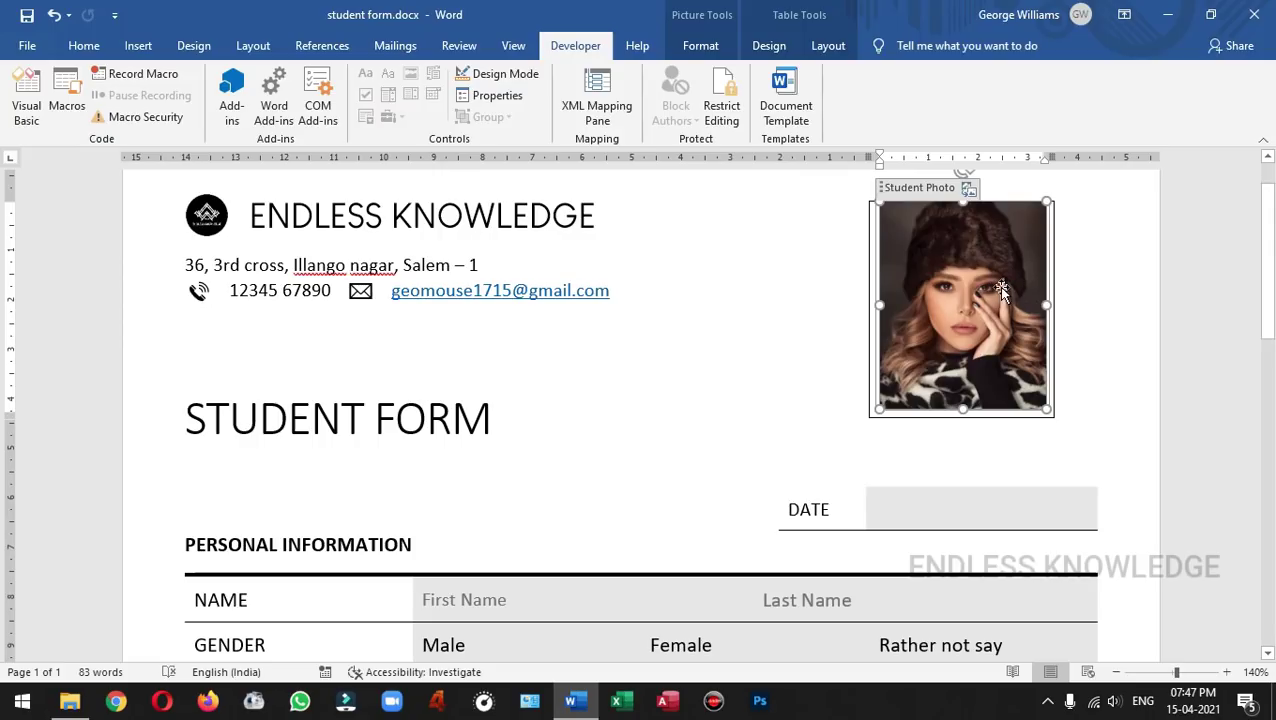
- Delete the sample portrait so the Student Photo placeholder is empty again
key("Delete")
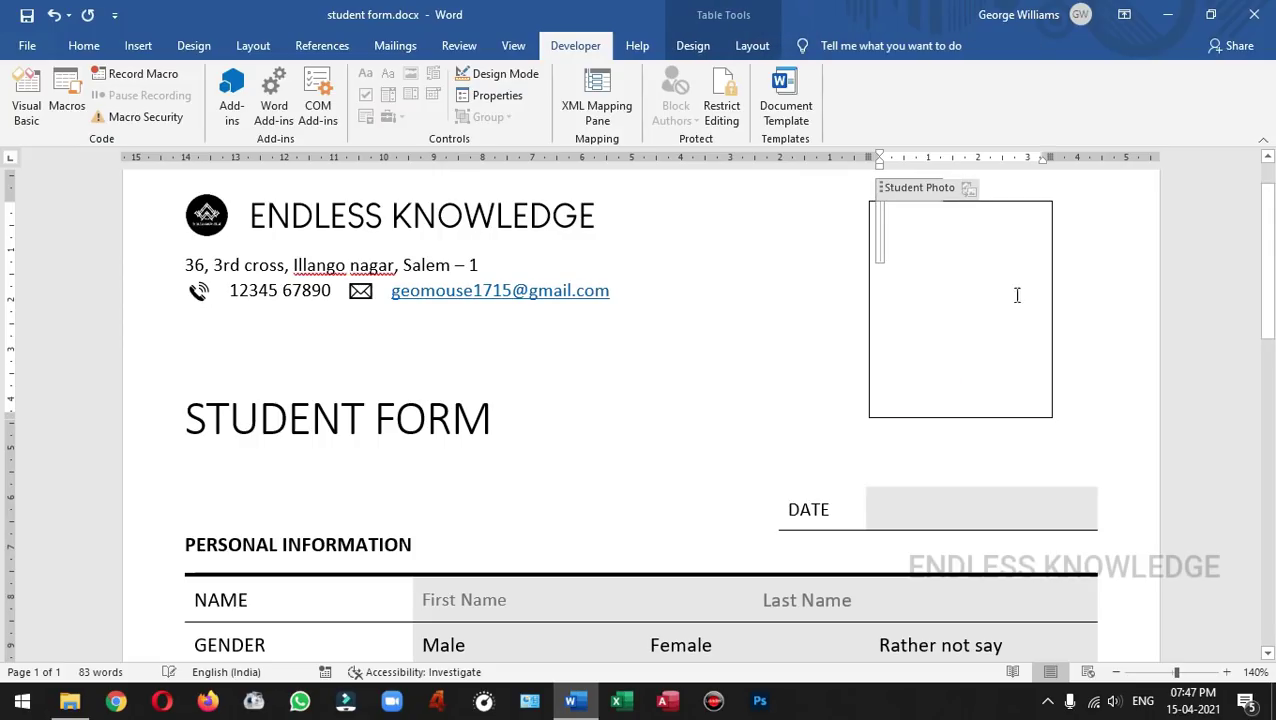
left_click(977, 385)
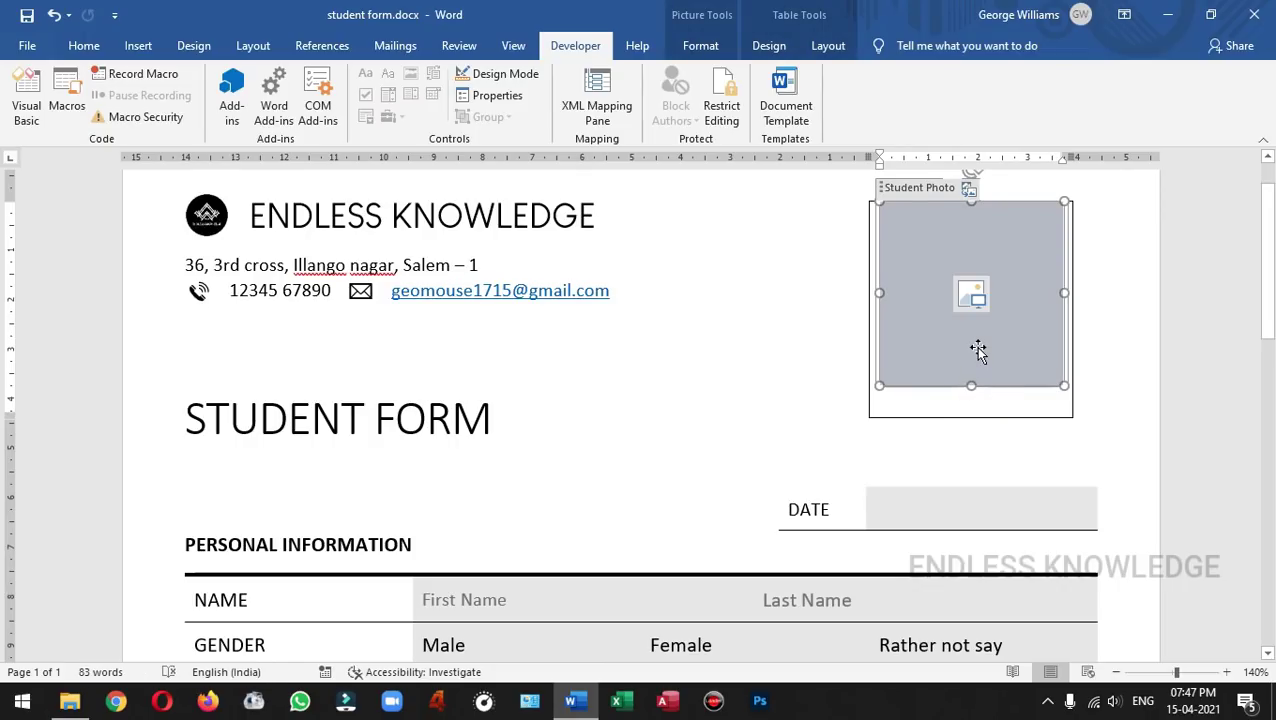
left_click(974, 292)
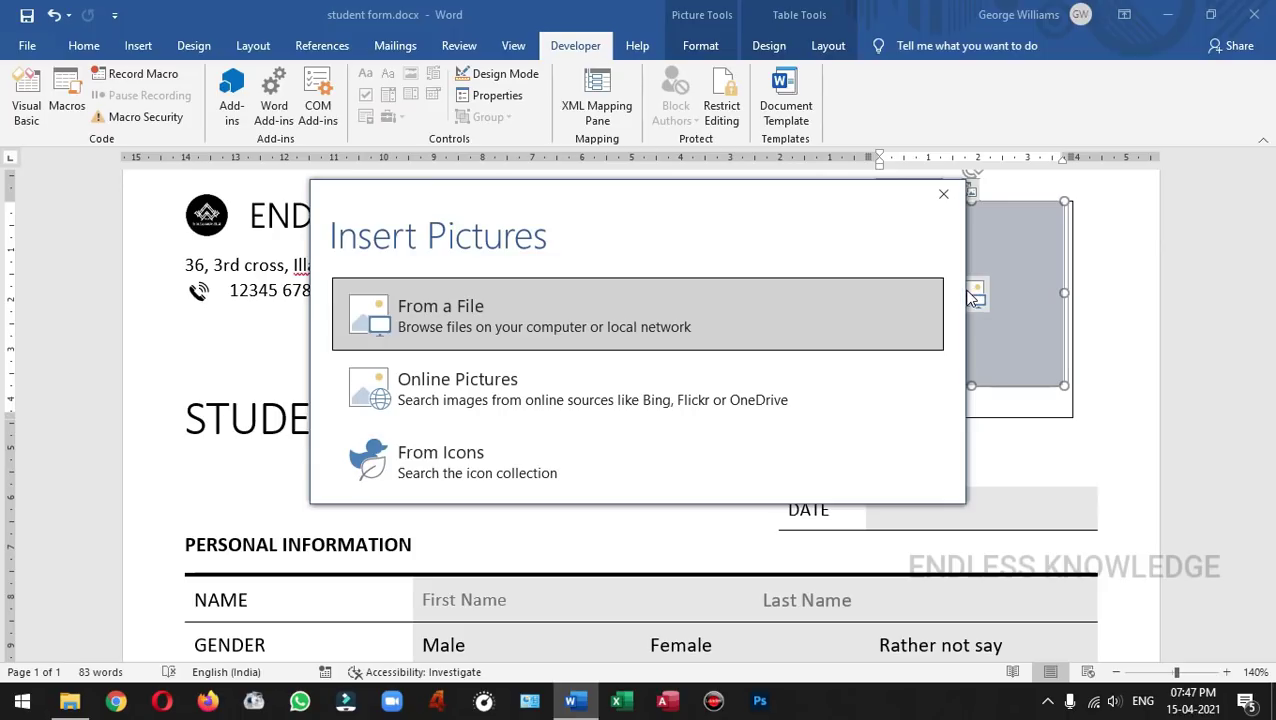
left_click(943, 193)
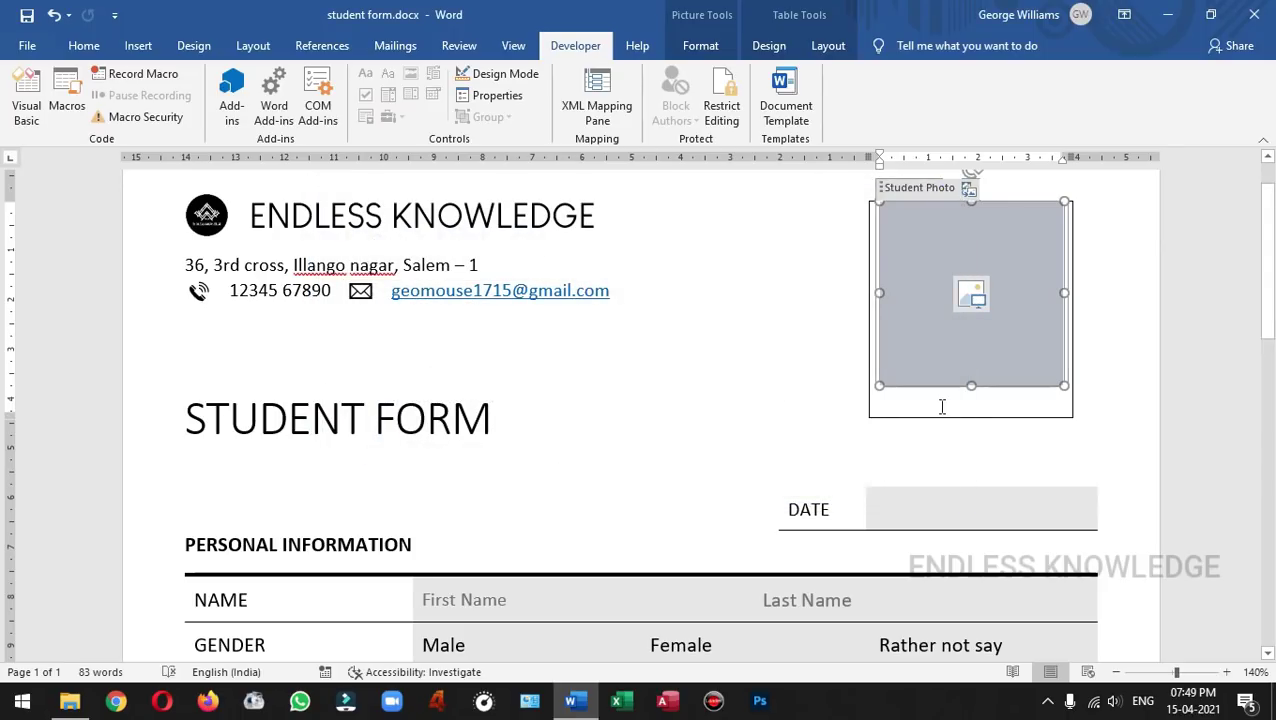
scroll(941, 410, "down", 1)
scroll(940, 413, "down", 1)
- Insert a date picker content control in the DATE field and test its calendar drop-down
left_click(952, 391)
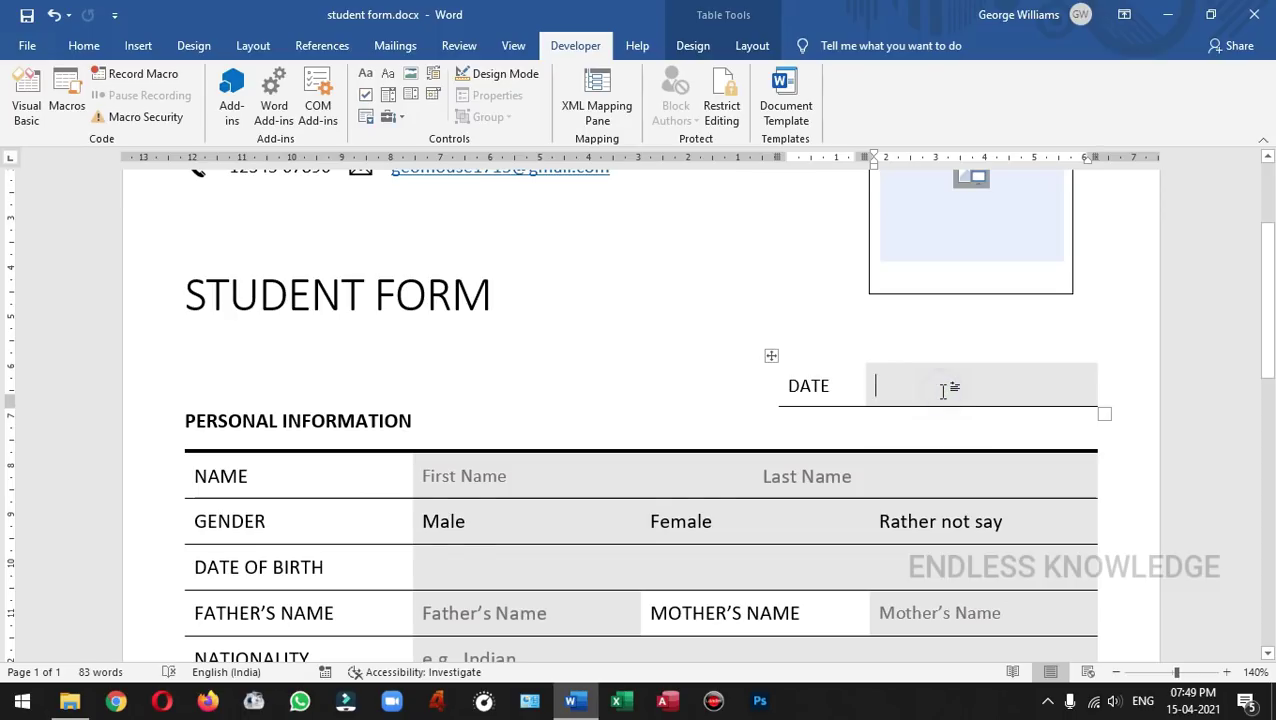
left_click(434, 95)
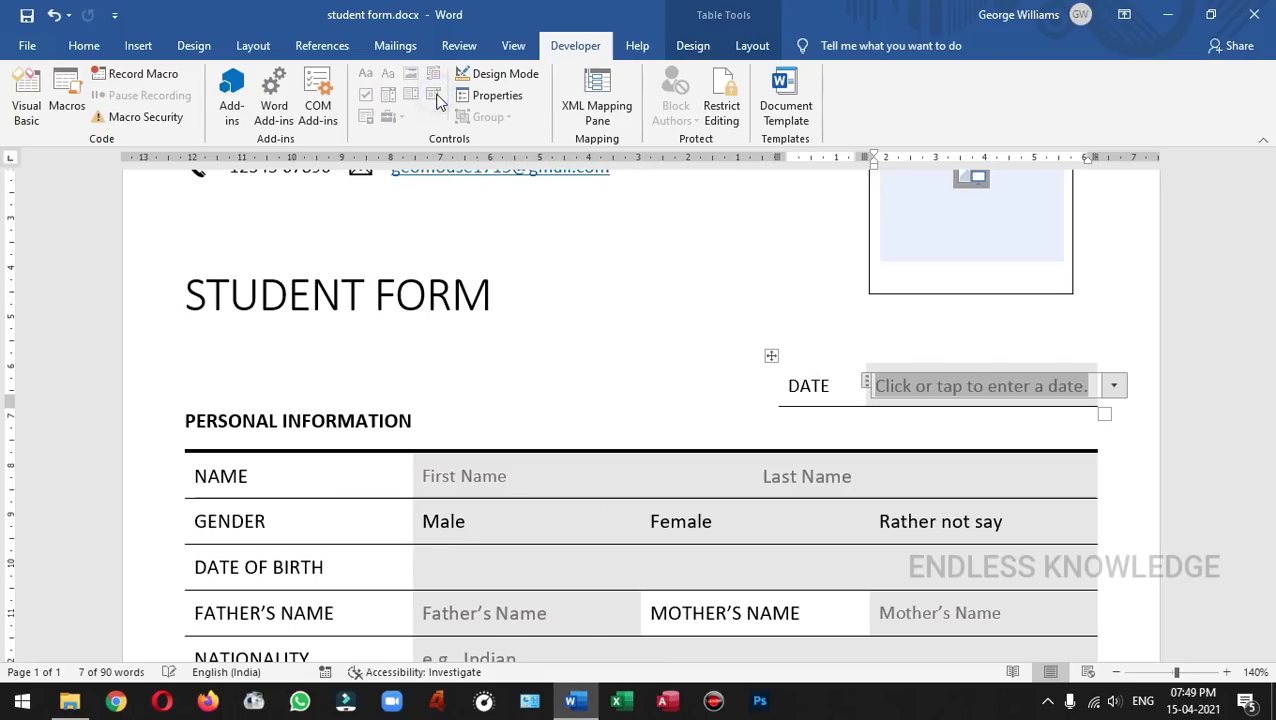
left_click(1114, 386)
left_click(1115, 387)
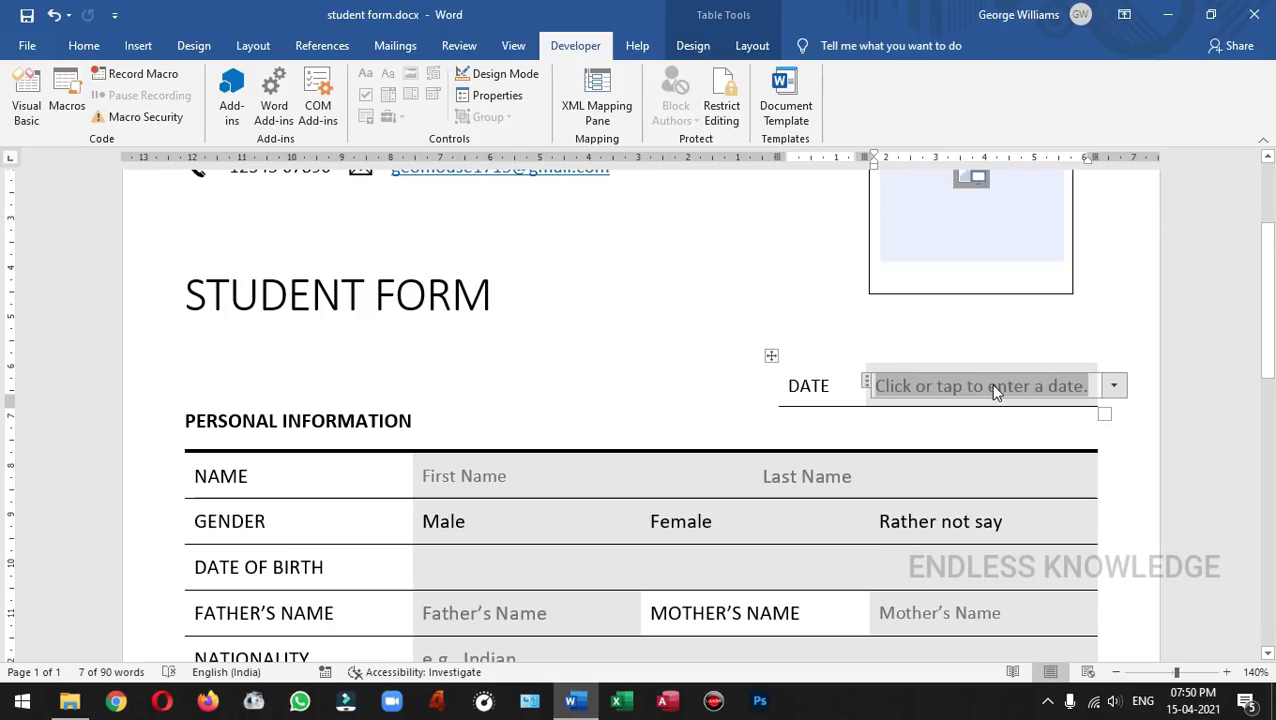
- Change the DATE control's placeholder to 'Enter Todays Date' in design mode, then view its properties
left_click(468, 76)
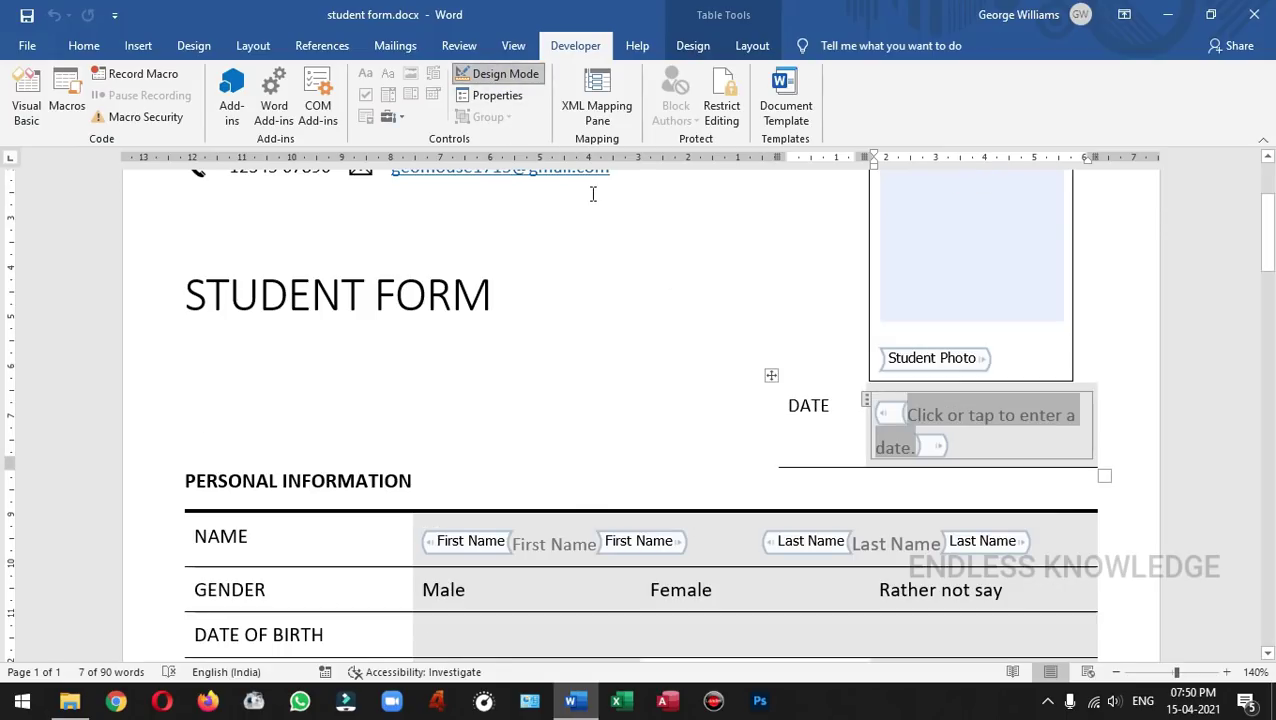
type("Ent")
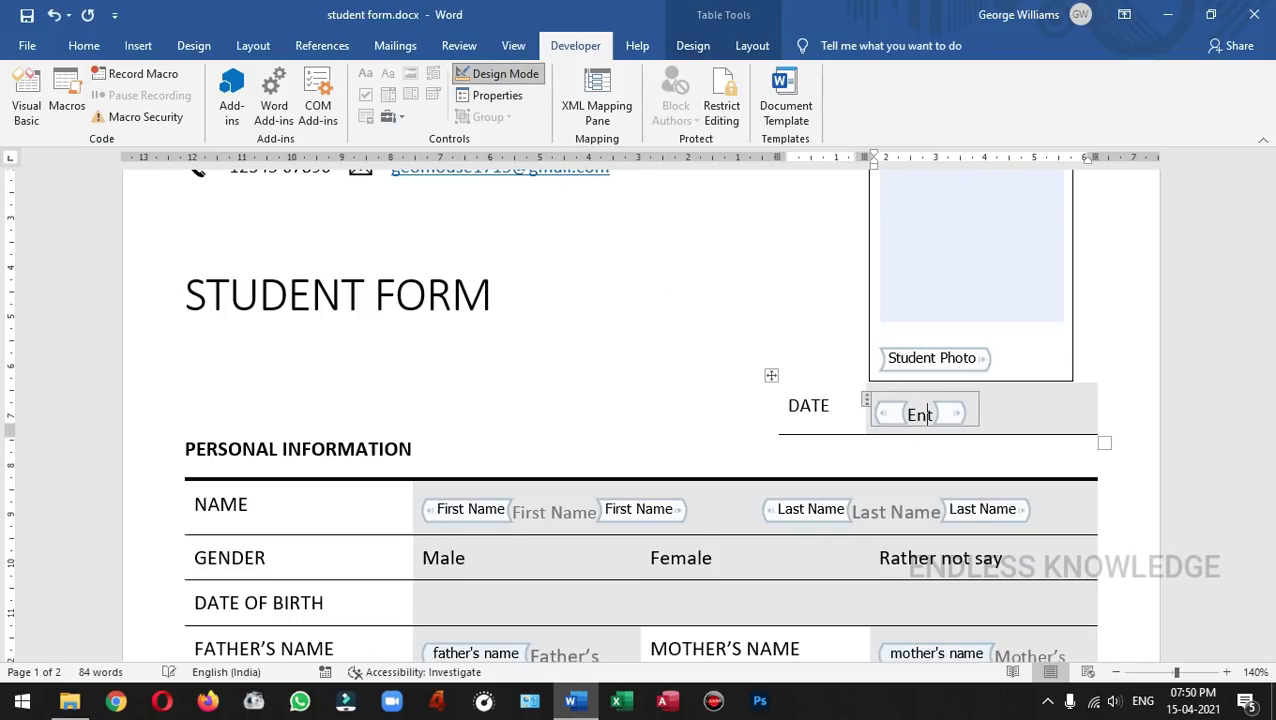
type("er")
type("T")
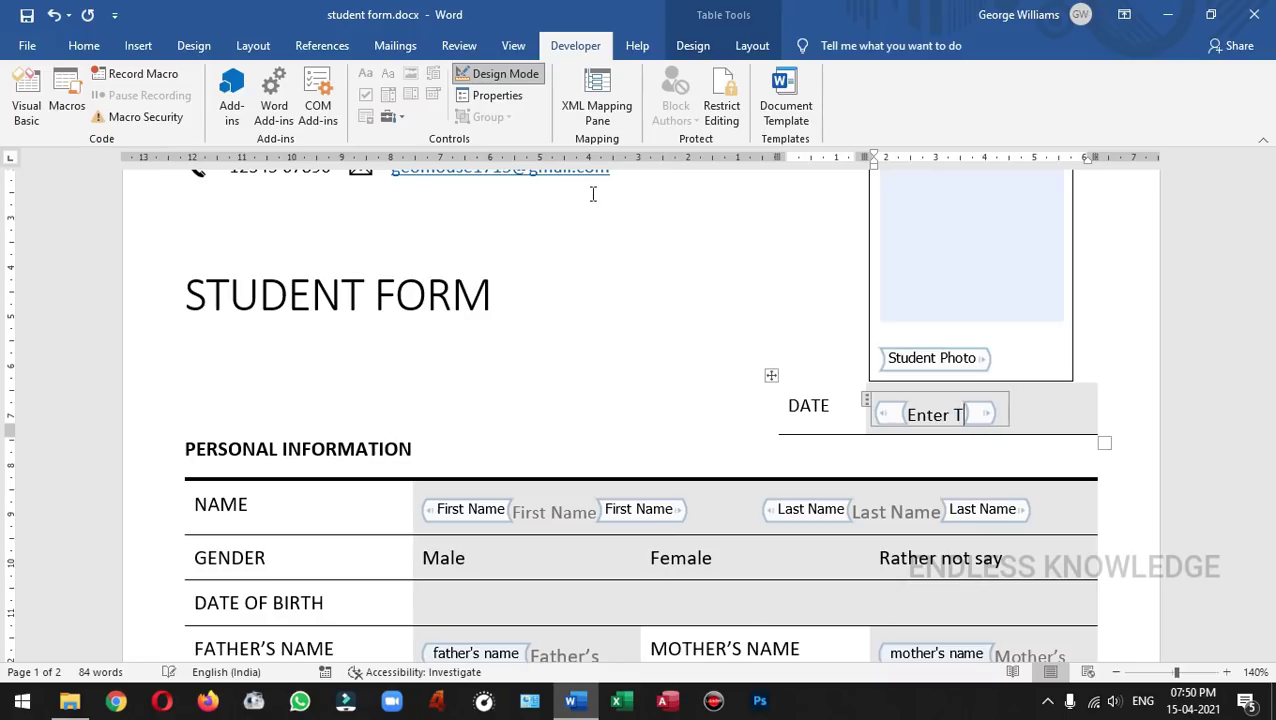
type("odays")
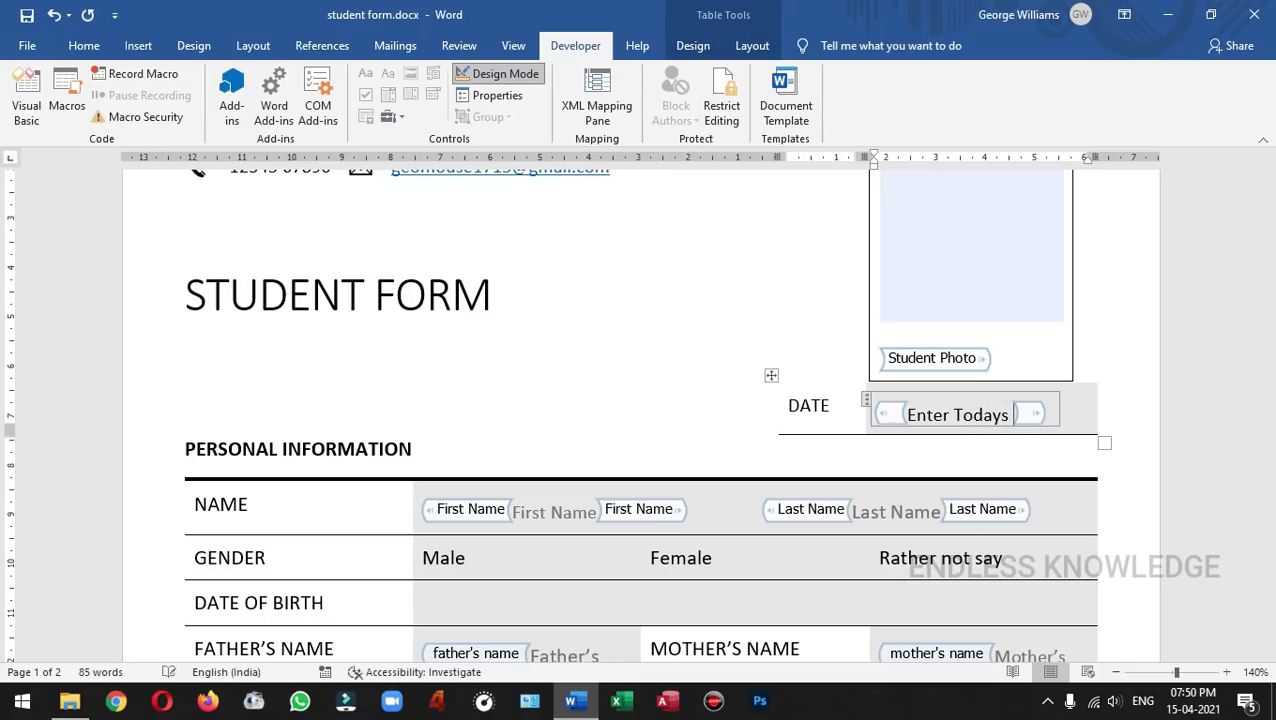
type(" Date")
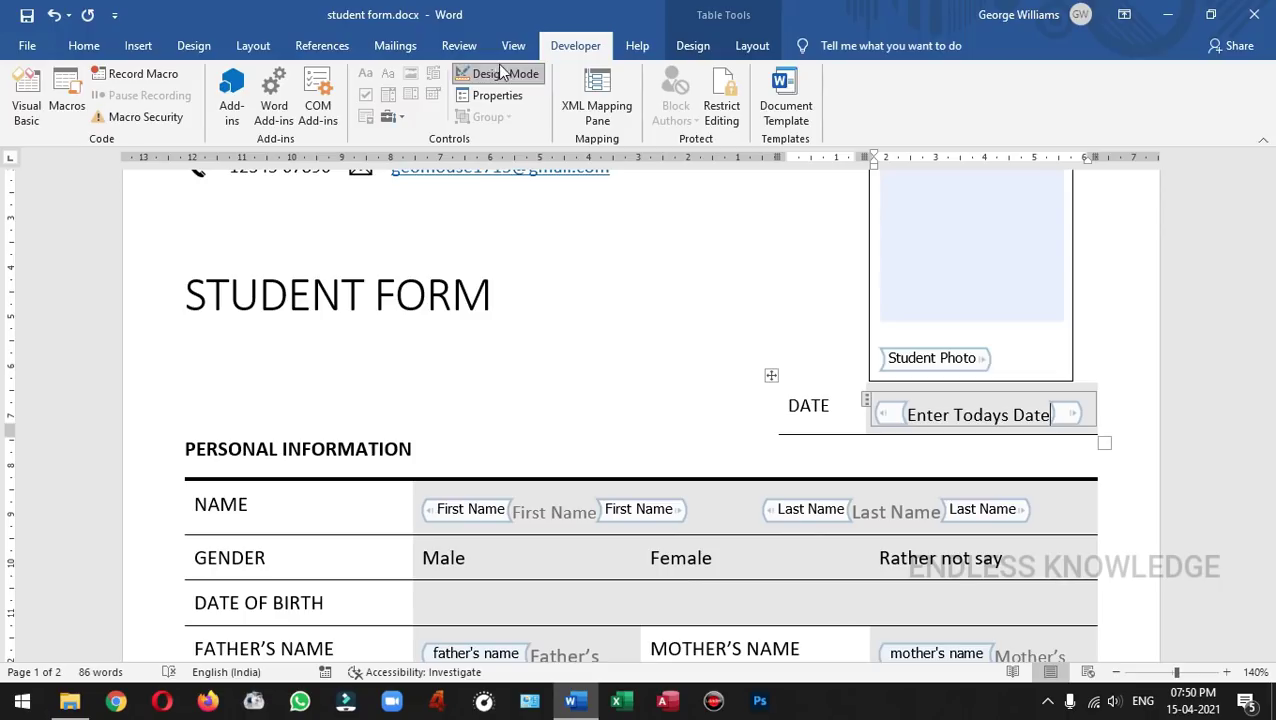
left_click(498, 73)
left_click(500, 96)
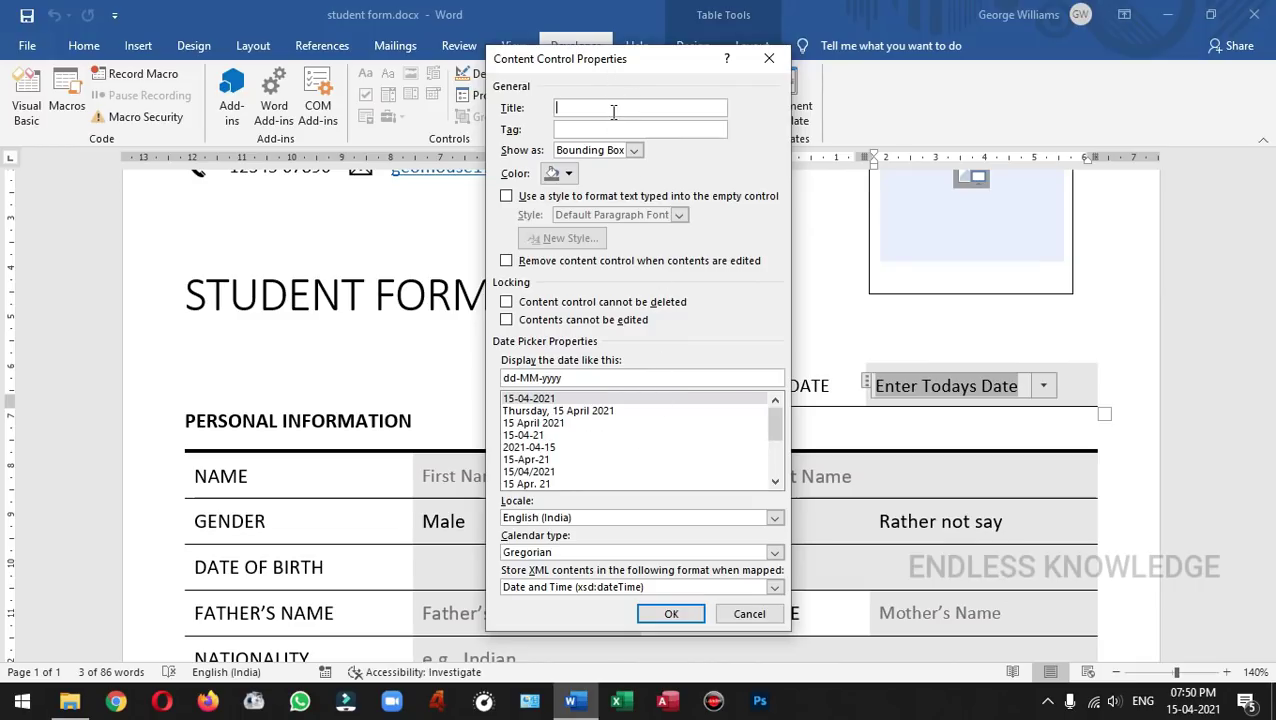
- Title the DATE control 'Date' with tag date and lock it against deletion
type("Date")
left_click(553, 302)
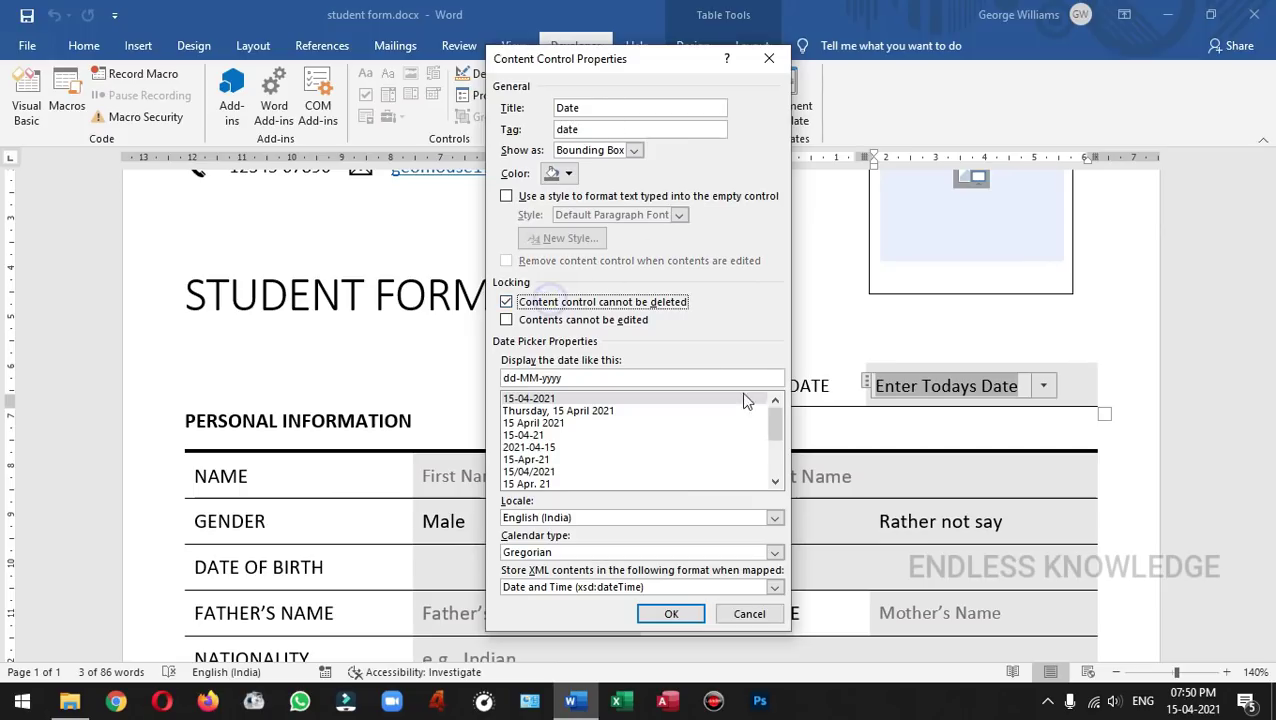
left_click(672, 613)
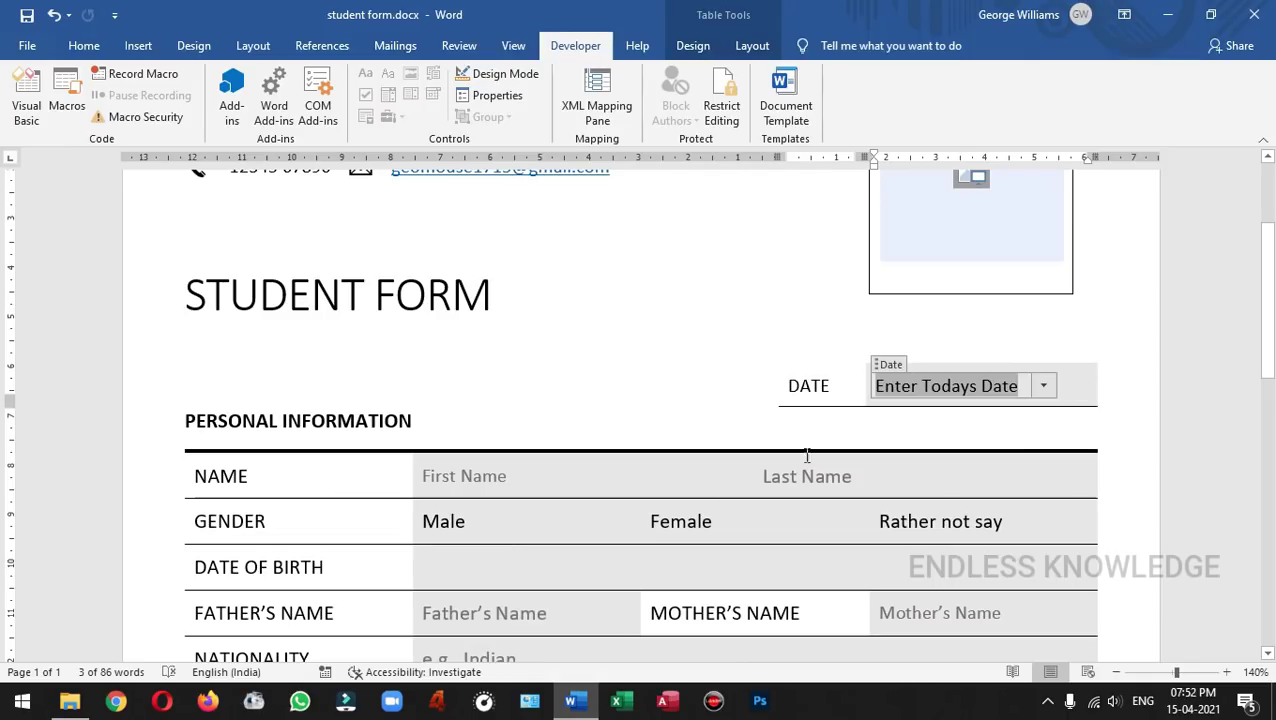
left_click(439, 567)
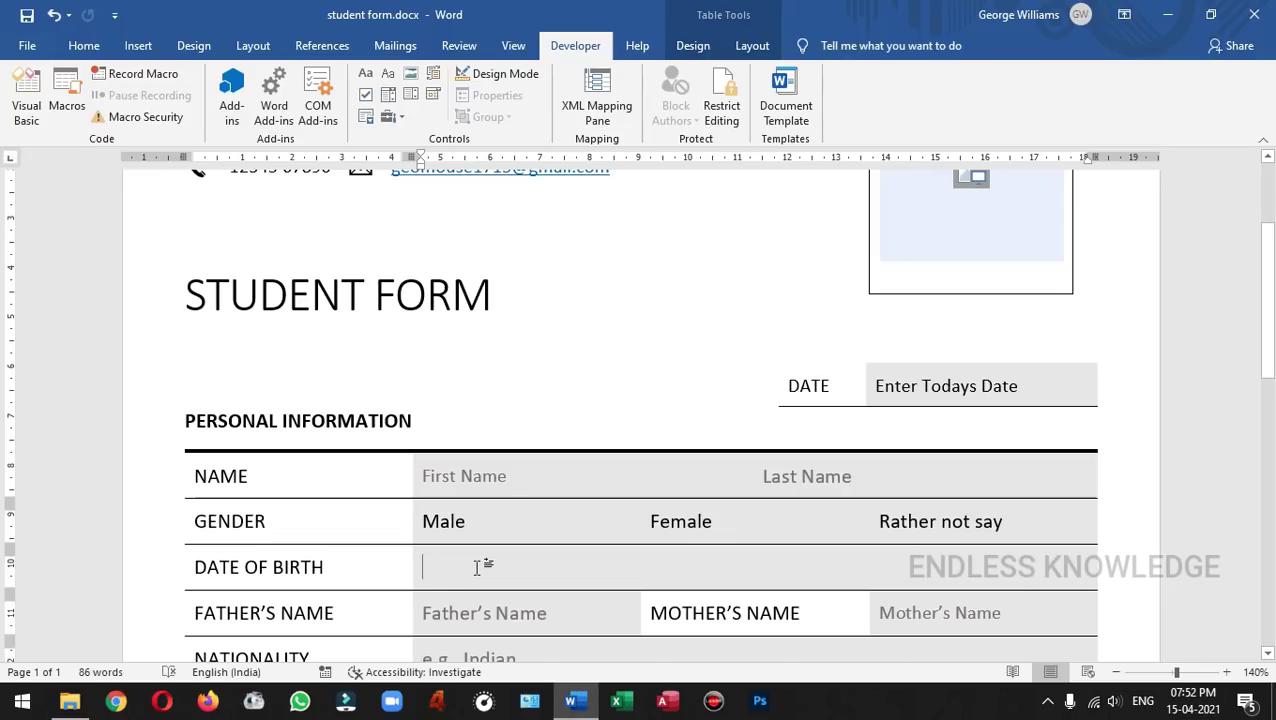
- Insert a date picker content control in the Date of Birth cell
left_click(506, 527)
left_click(457, 575)
left_click(436, 95)
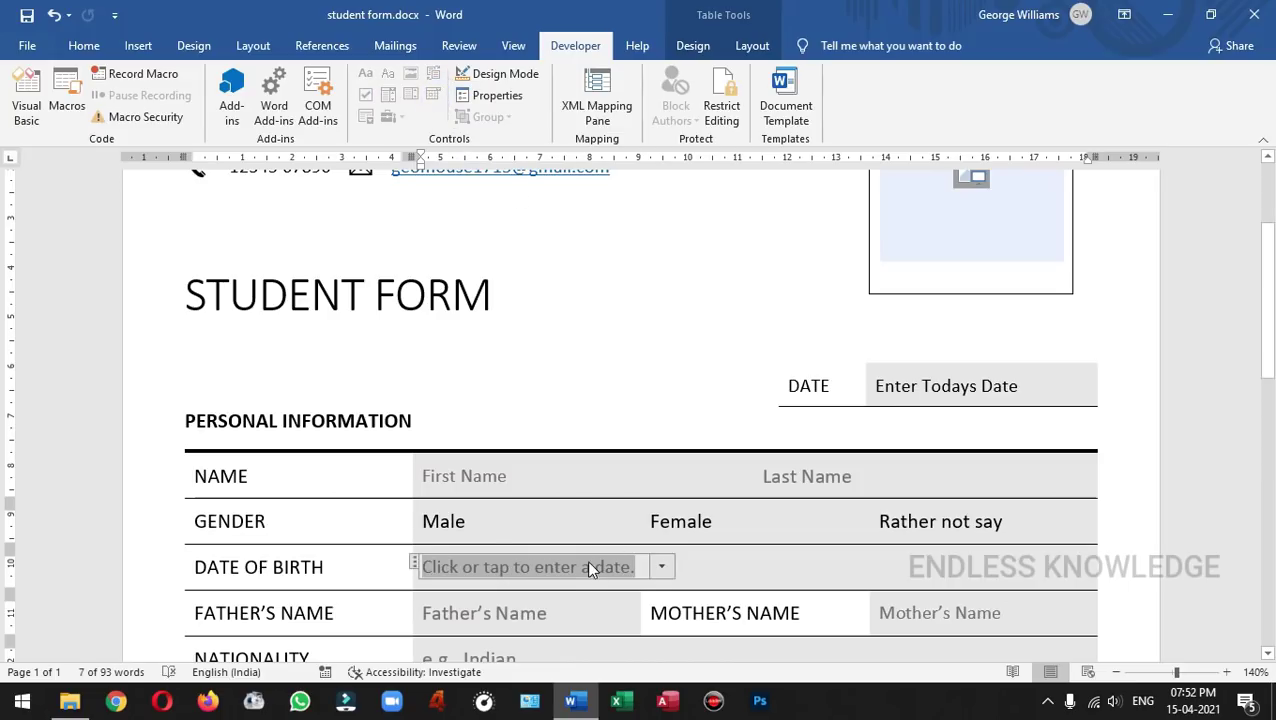
- Title the new date picker 'Date of birth' with tag date_of_birth and lock it against deletion
left_click(495, 95)
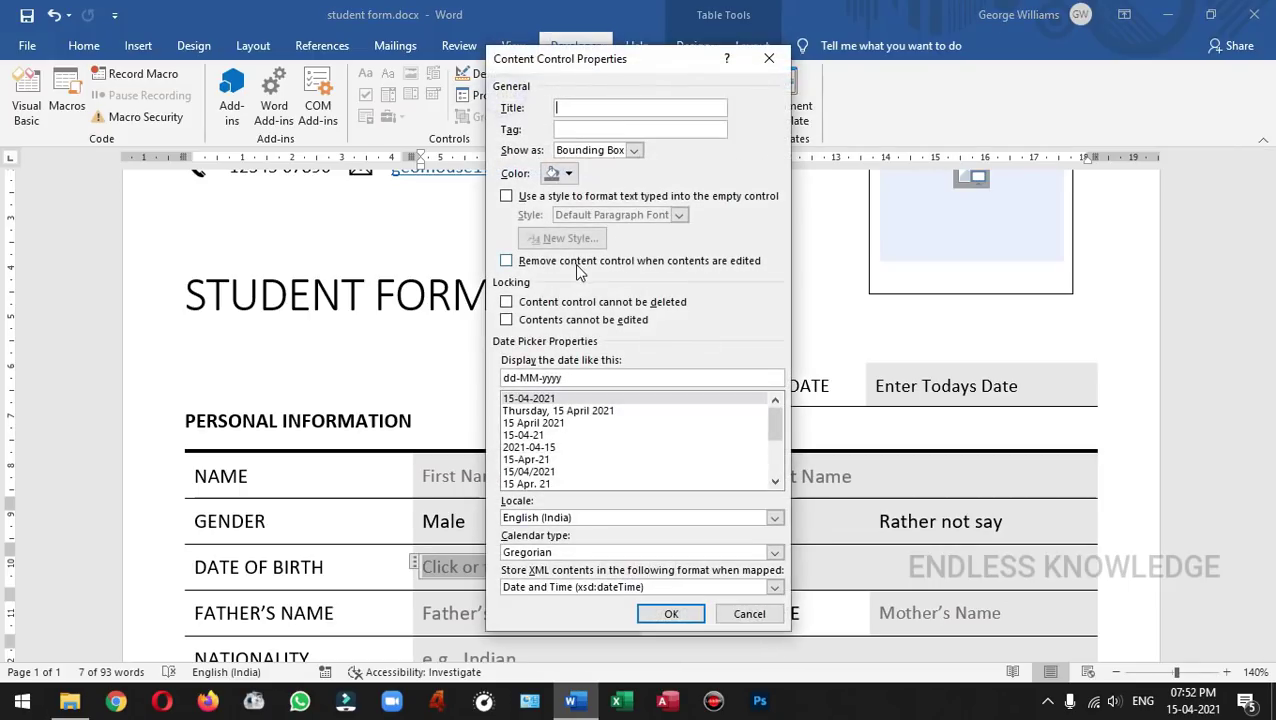
left_click(628, 107)
type("Date of birth")
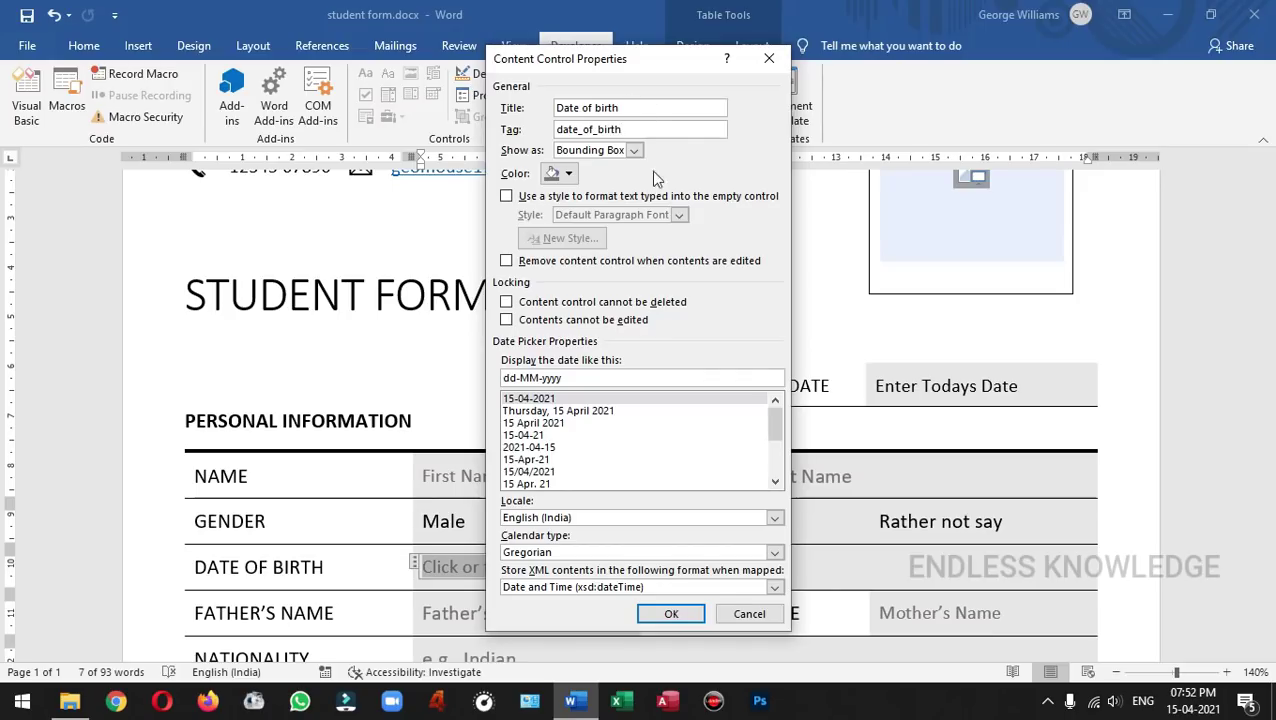
left_click(622, 304)
left_click(671, 613)
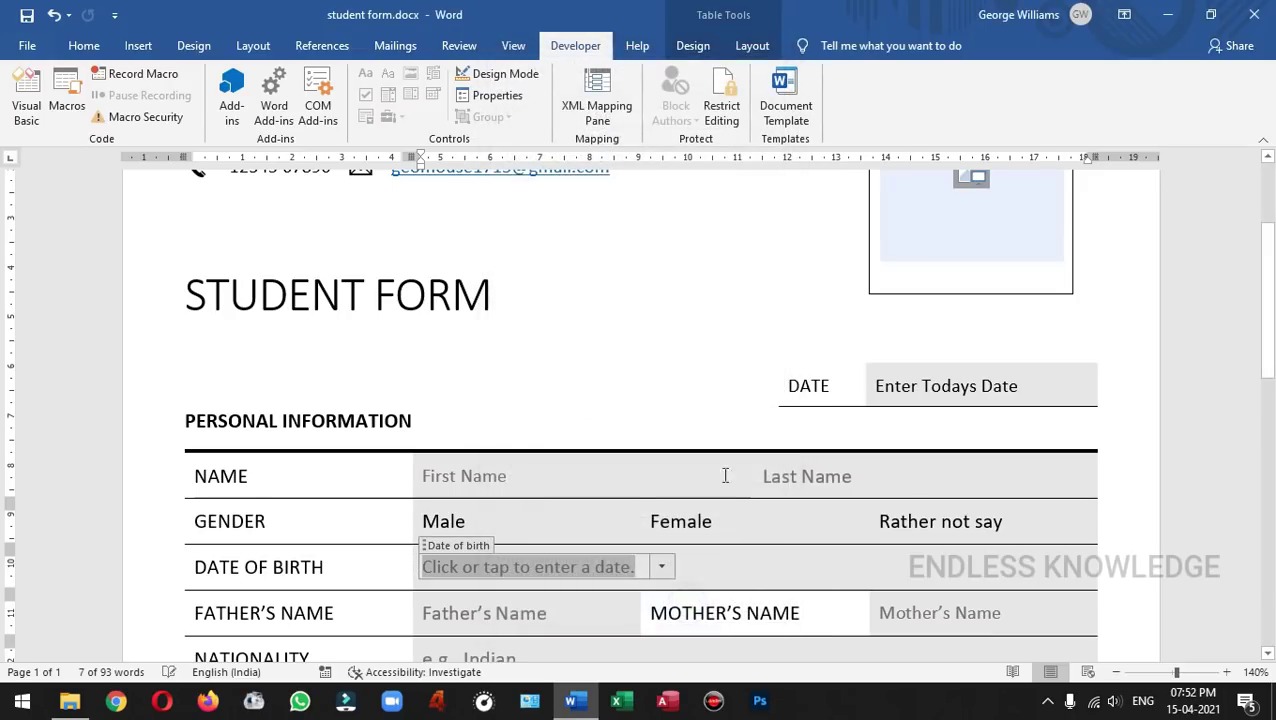
scroll(723, 476, "down", 8)
scroll(681, 419, "up", 1)
- Insert a Date of Join date picker titled 'date of join' and locked against deletion
left_click(500, 406)
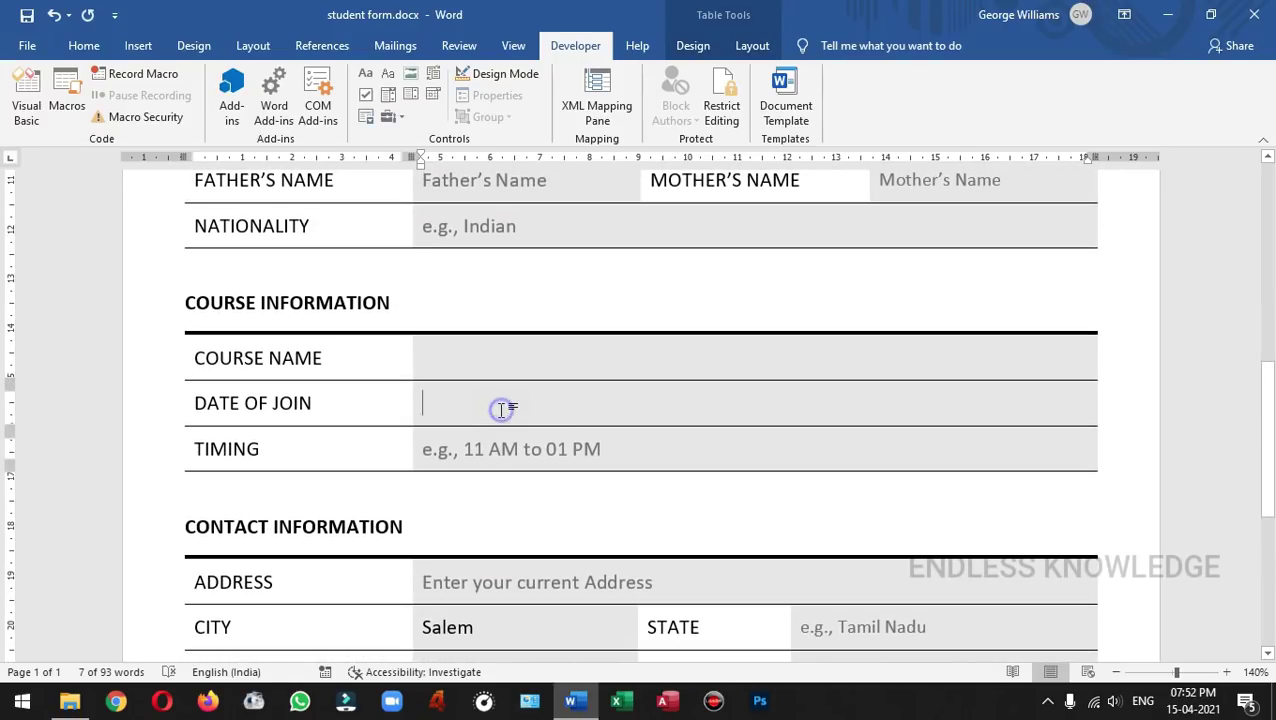
left_click(433, 75)
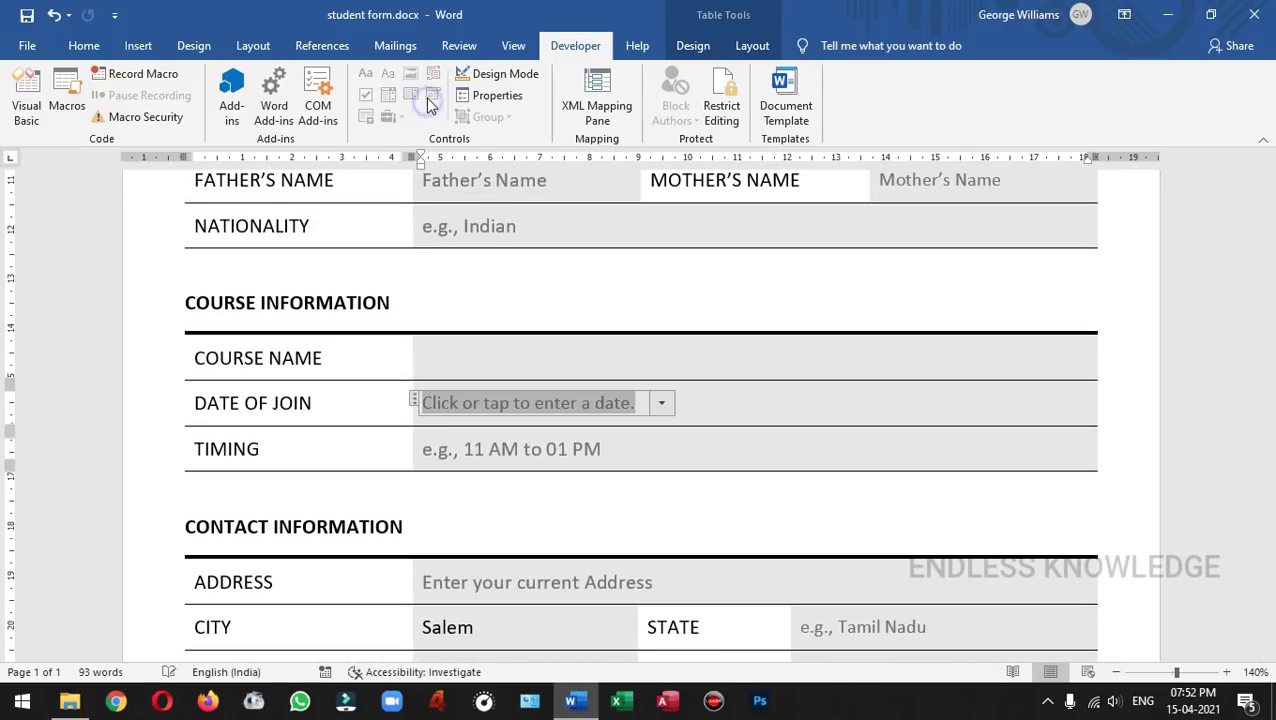
left_click(495, 95)
type("date of join")
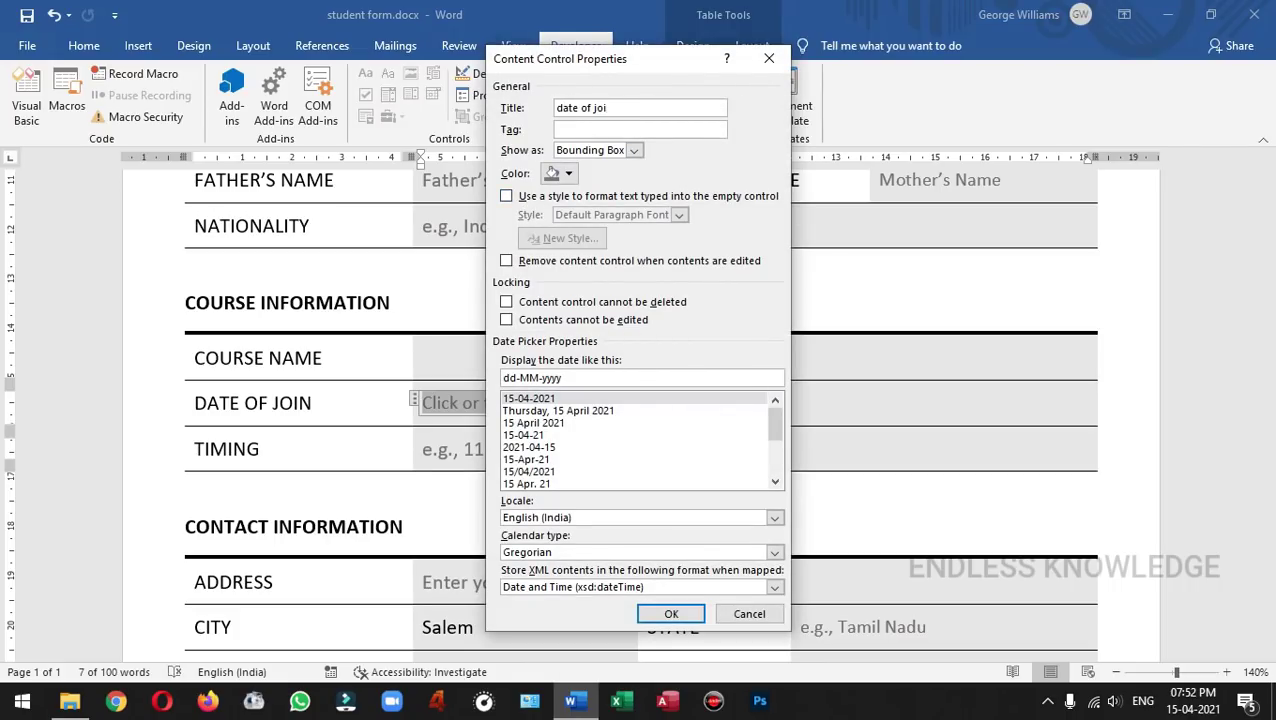
left_click(545, 302)
left_click(672, 614)
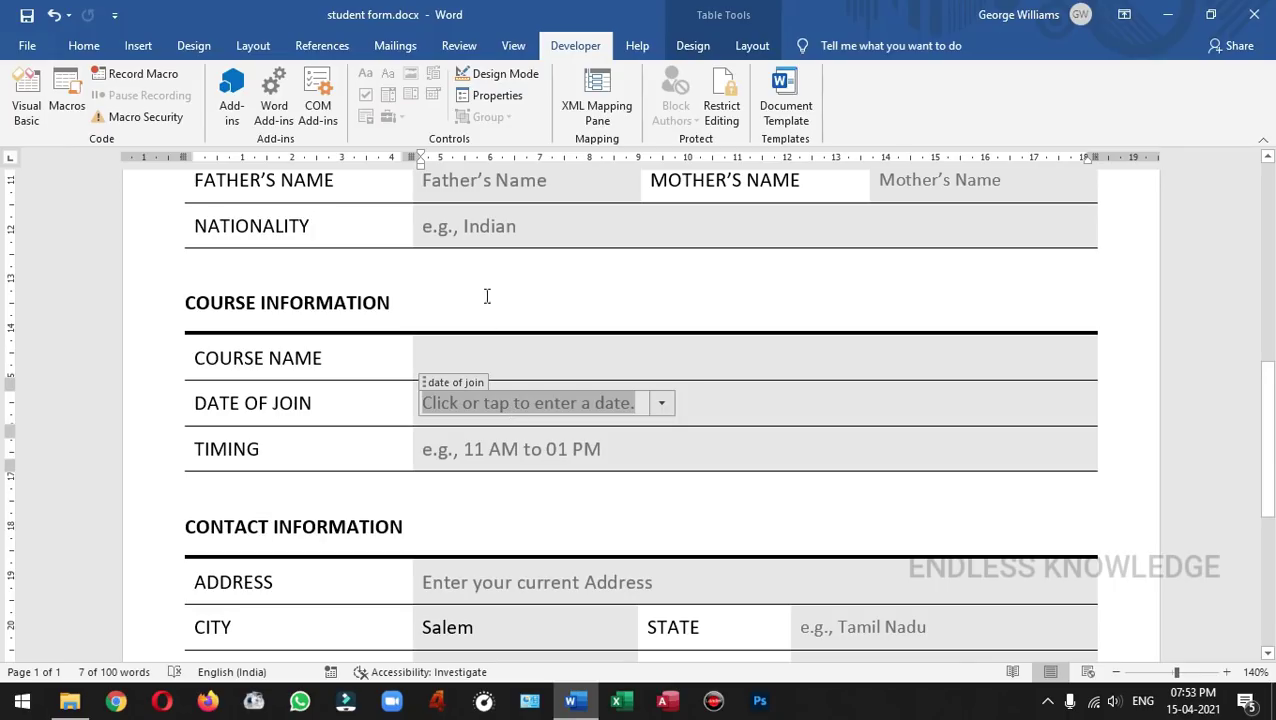
left_click(519, 75)
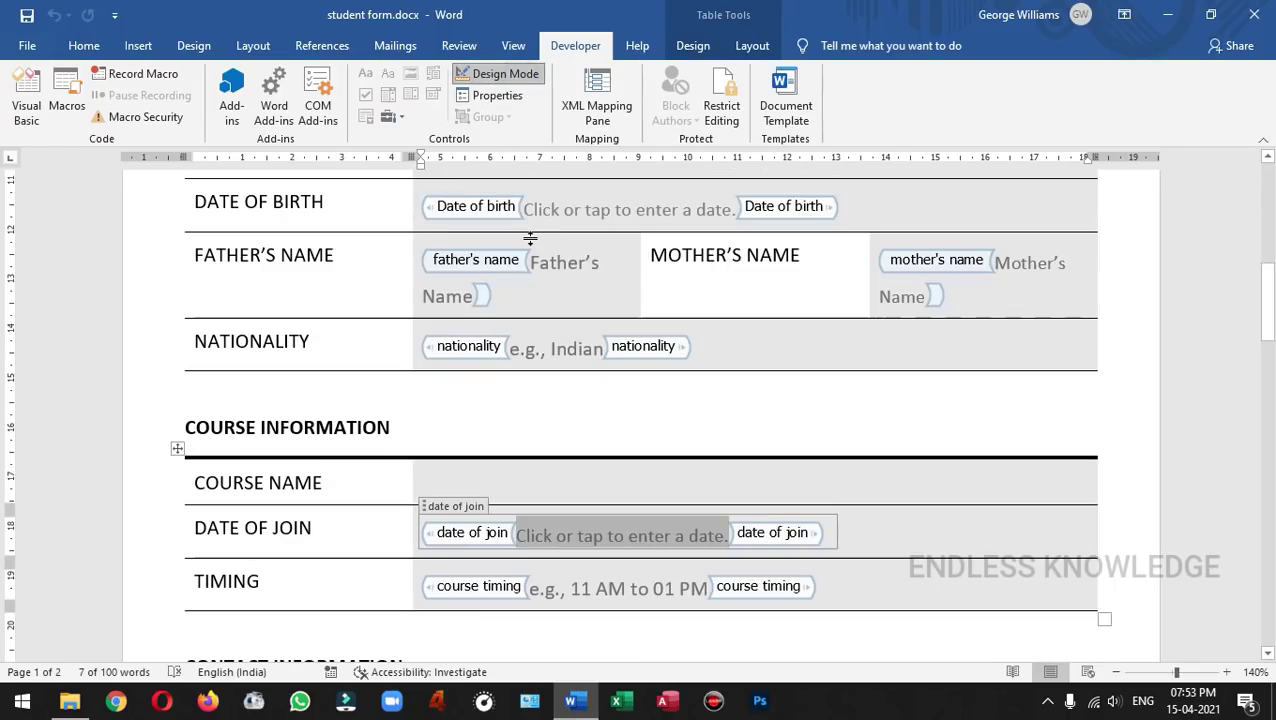
- Set the Date of Join placeholder to 'Enter Joining Date' in grey and exit design mode
type("Enter jo")
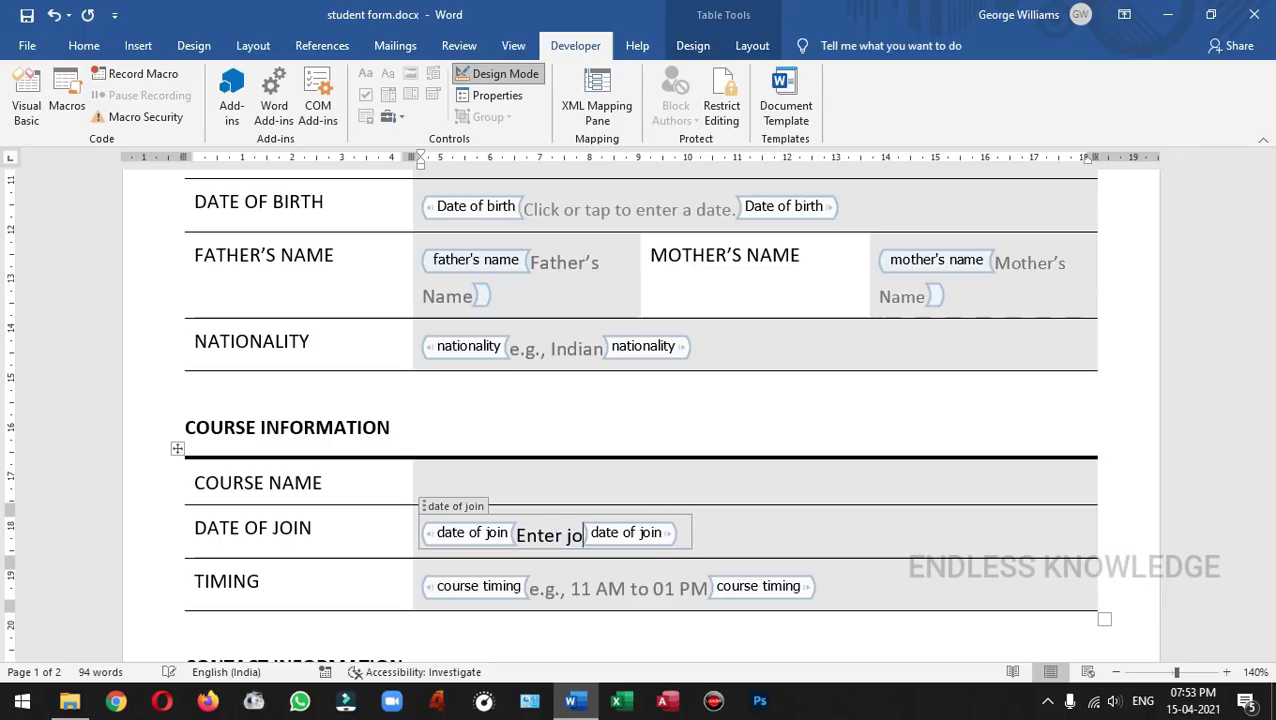
type("ining ")
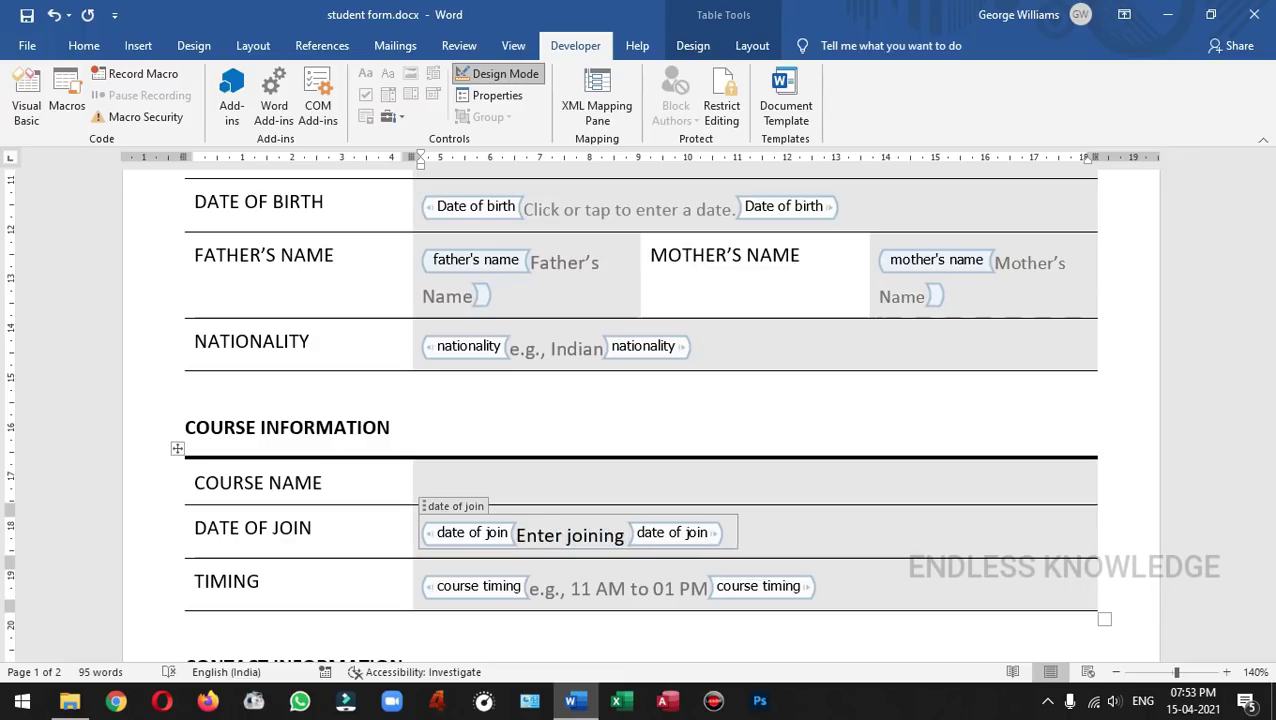
type("Date")
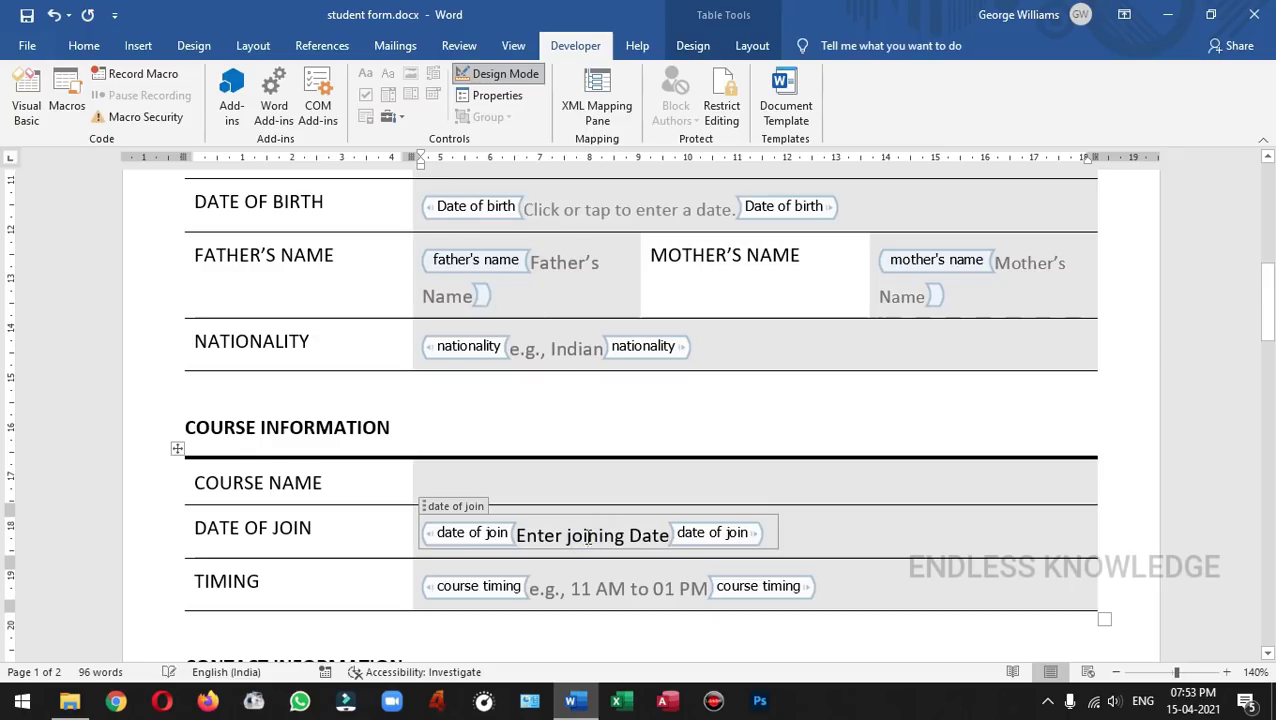
key("BackSpace")
type("J")
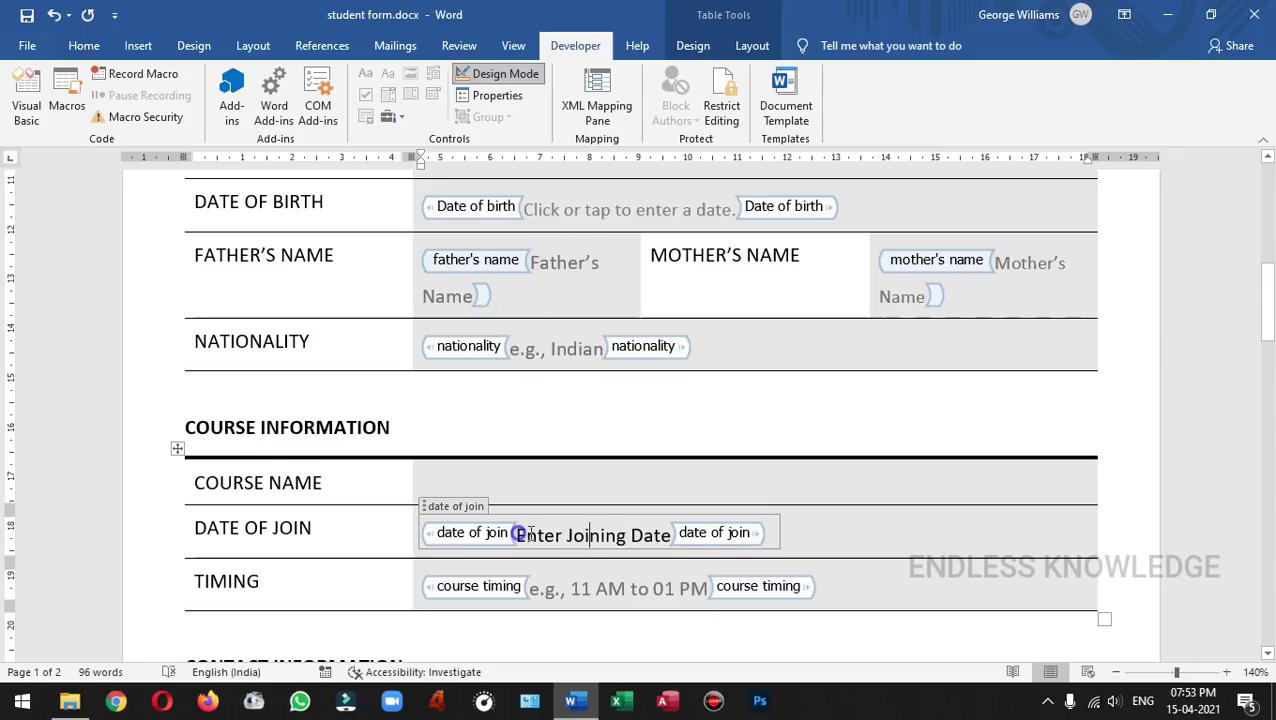
left_click_drag(516, 535, 661, 541)
left_click(767, 508)
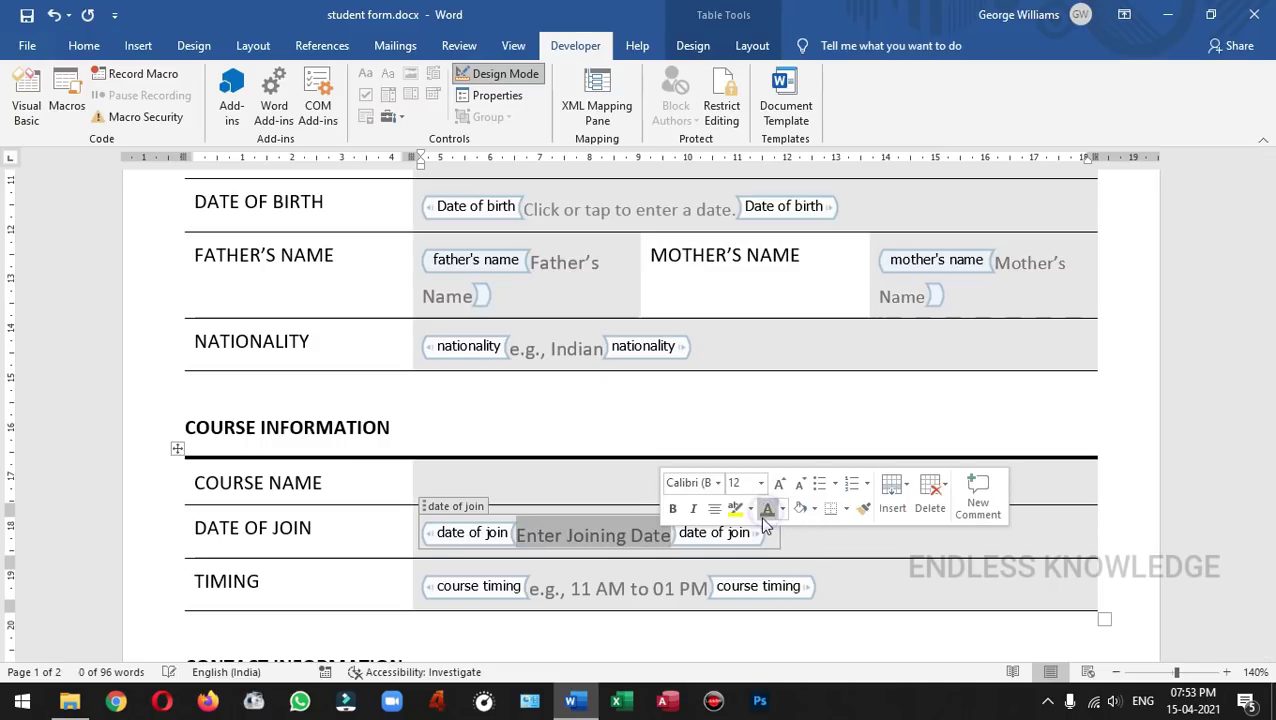
left_click(525, 77)
- Insert check box content controls before Male, Female and Rather not say
scroll(655, 408, "up", 4)
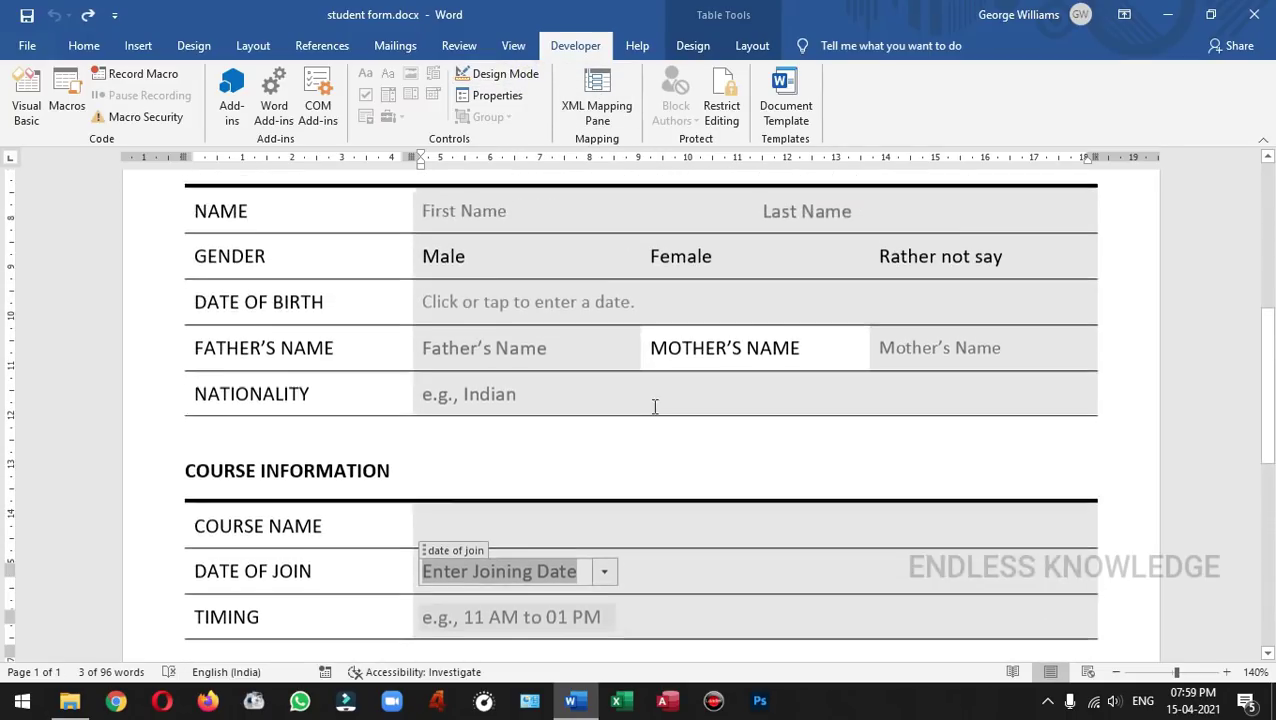
left_click(426, 335)
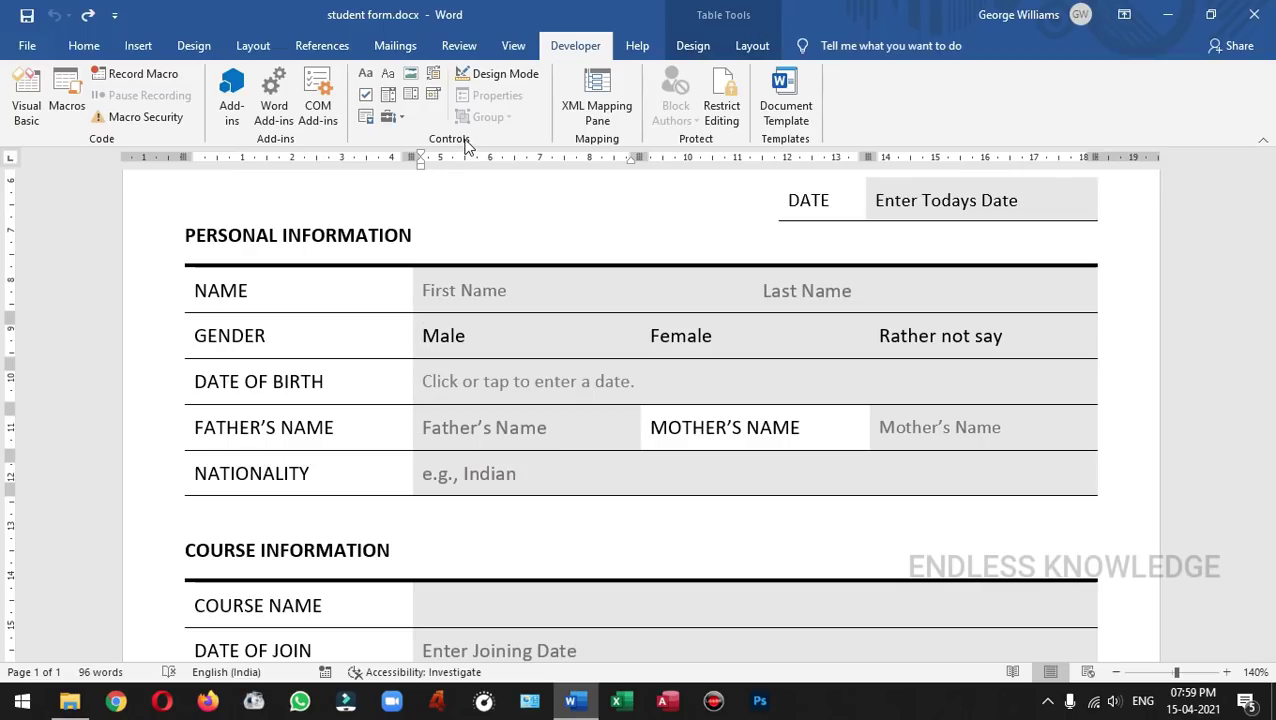
left_click(366, 96)
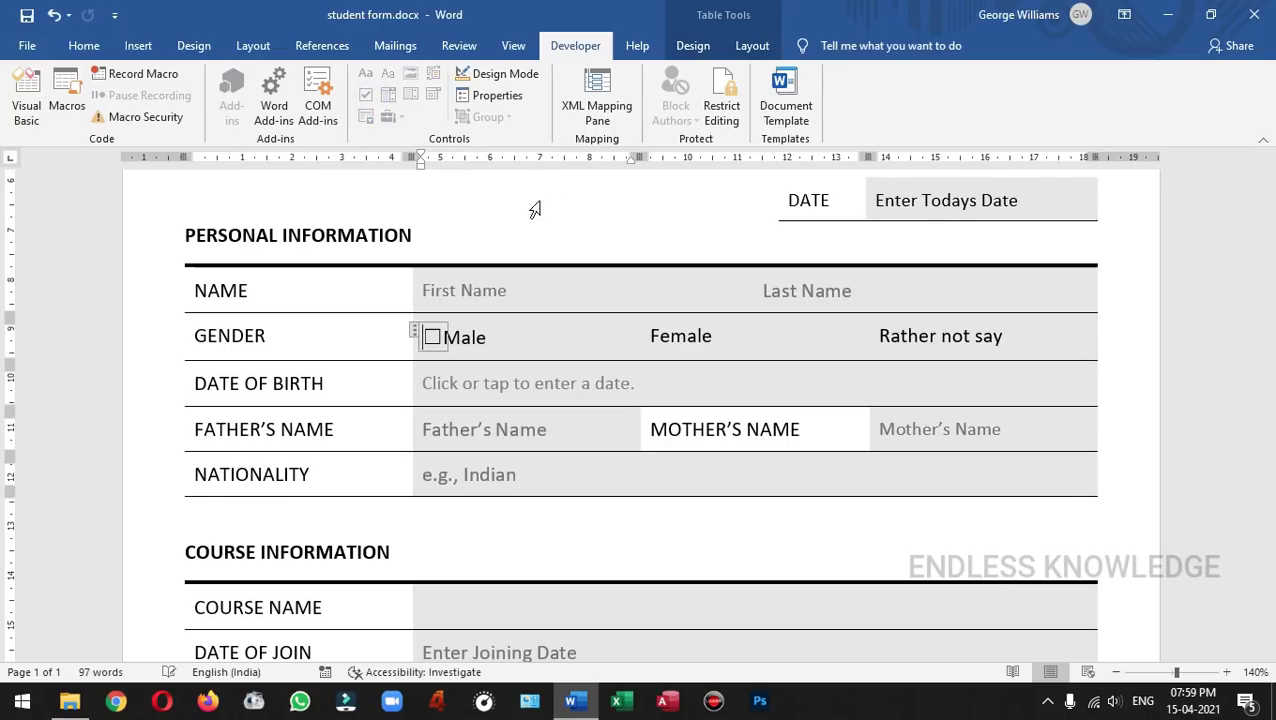
left_click(652, 337)
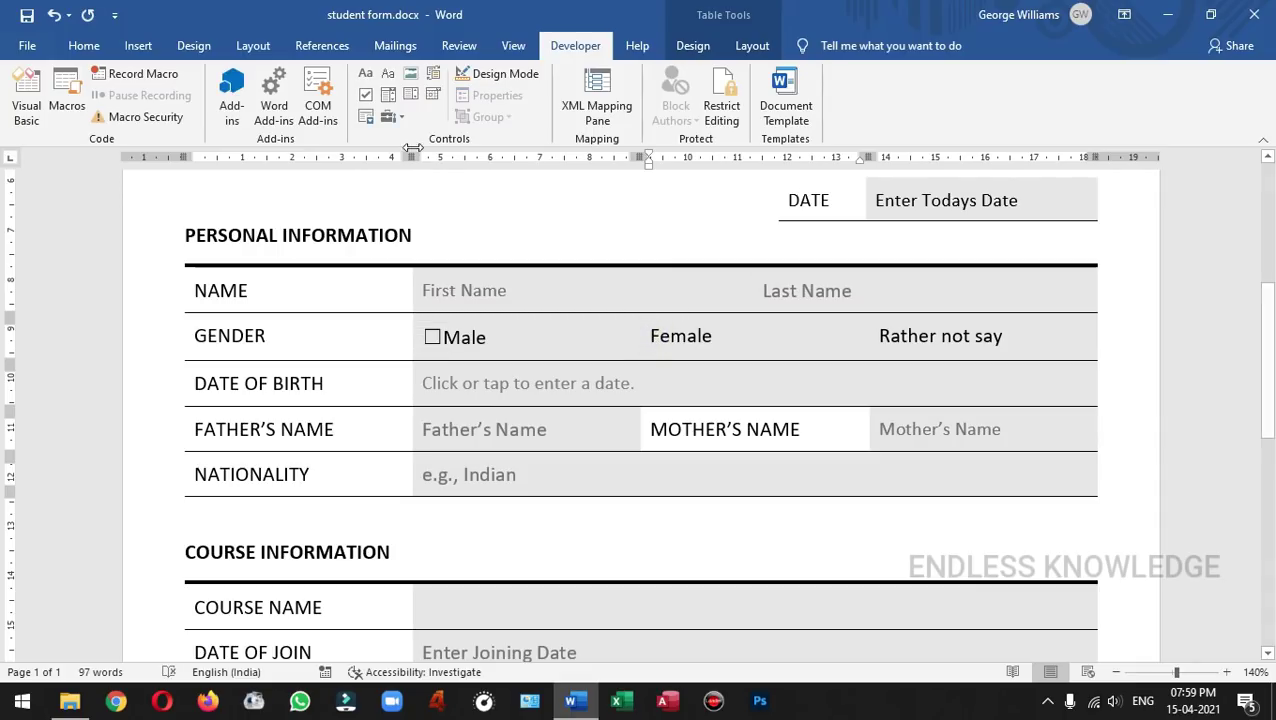
left_click(367, 97)
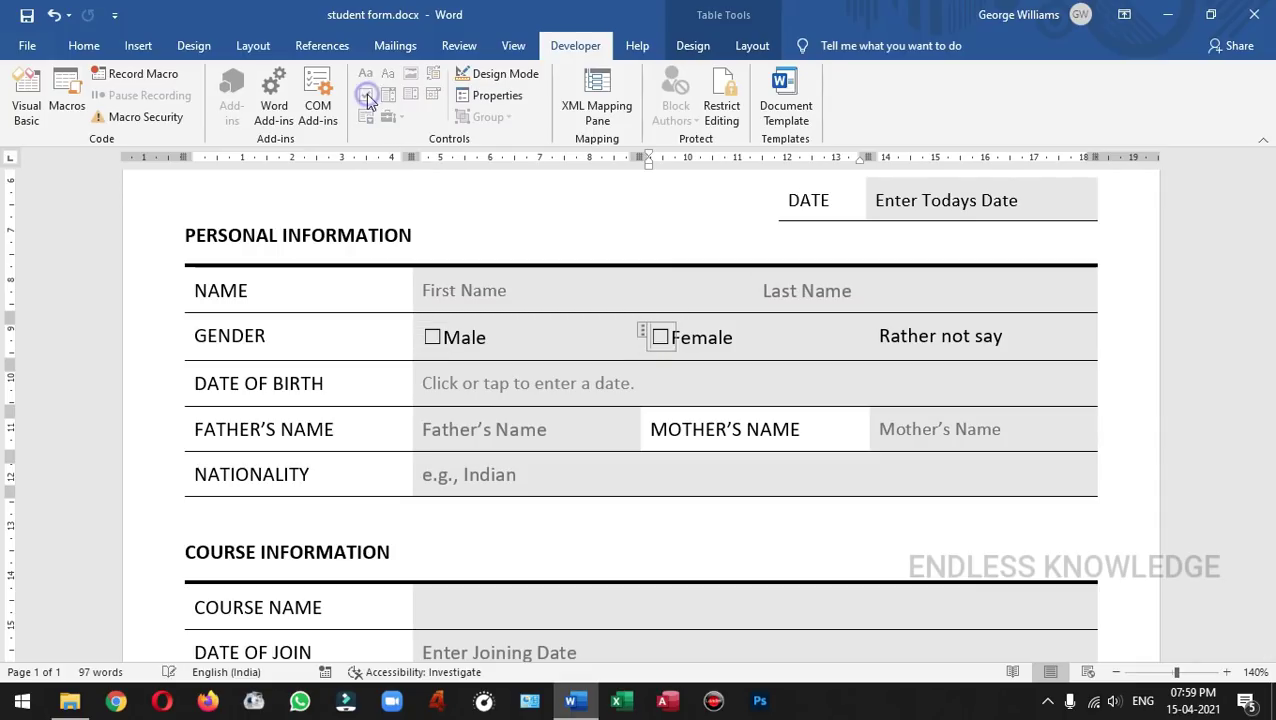
left_click(880, 336)
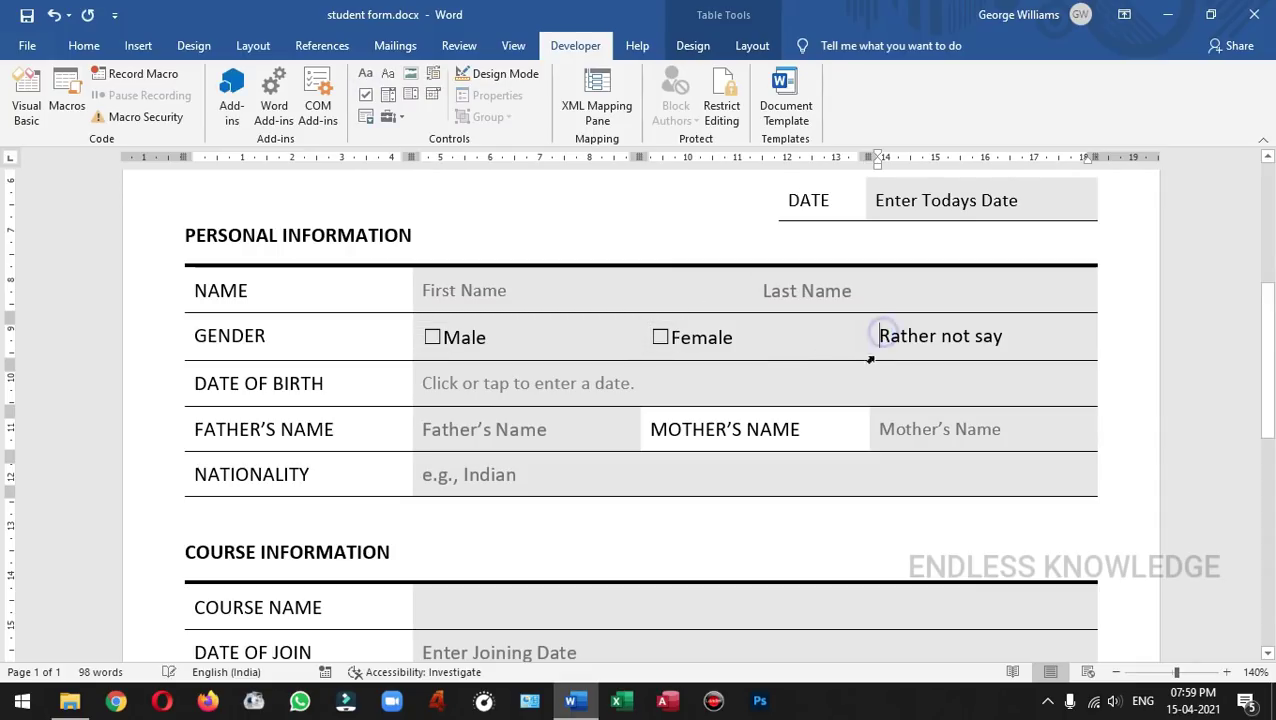
left_click(366, 96)
- Tick and untick the Male check box twice to test it
left_click(433, 337)
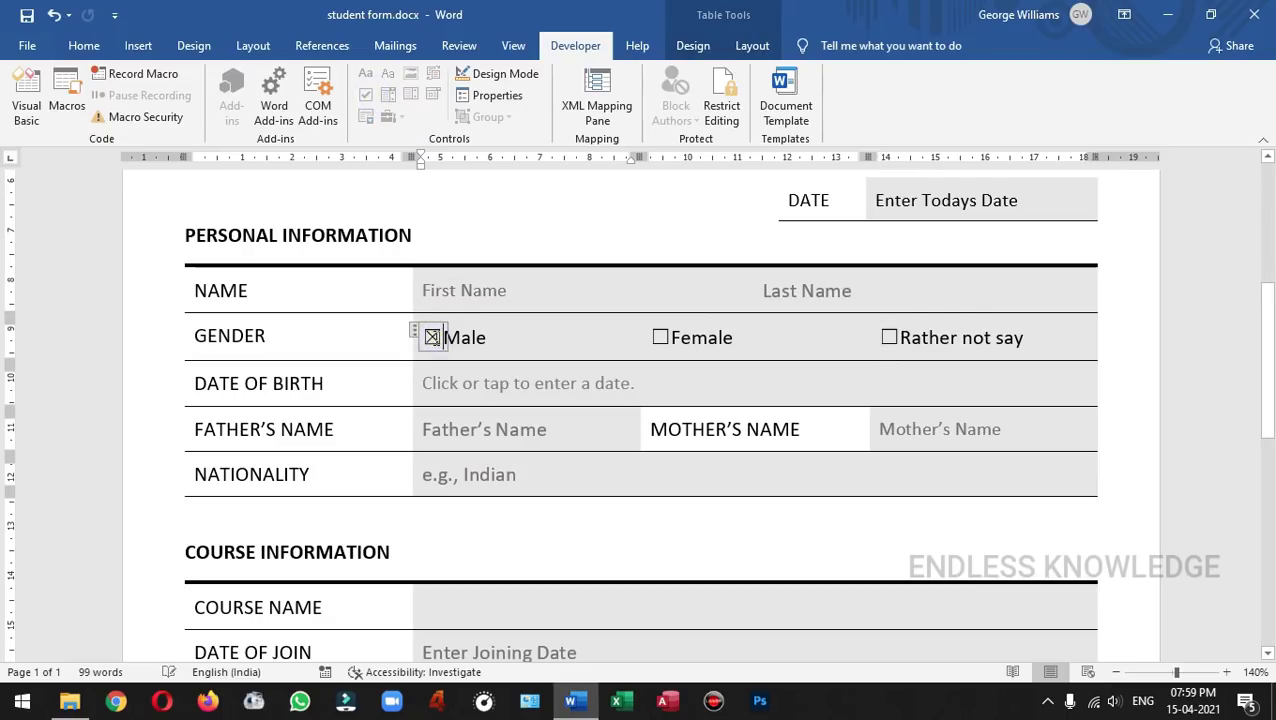
left_click(433, 337)
left_click(432, 337)
left_click(433, 337)
- Lock the Male check box against deletion and set its checked symbol to Circled Bullet
left_click(490, 95)
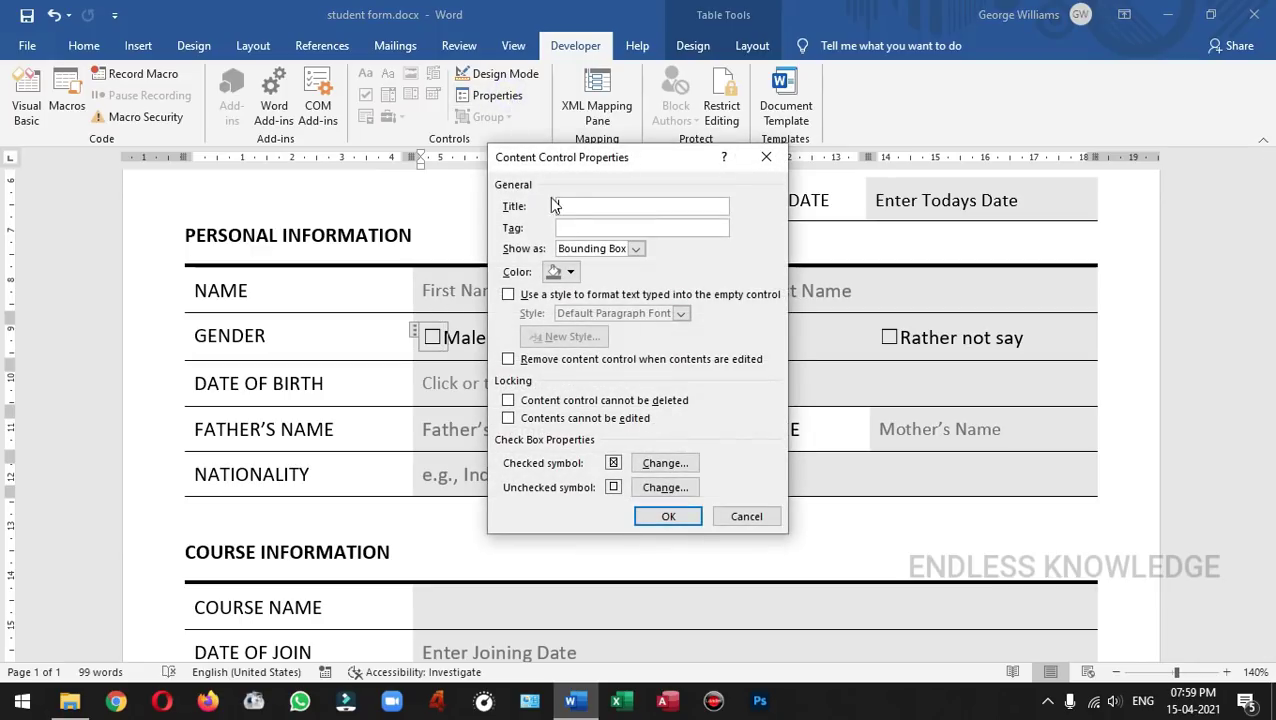
left_click(590, 400)
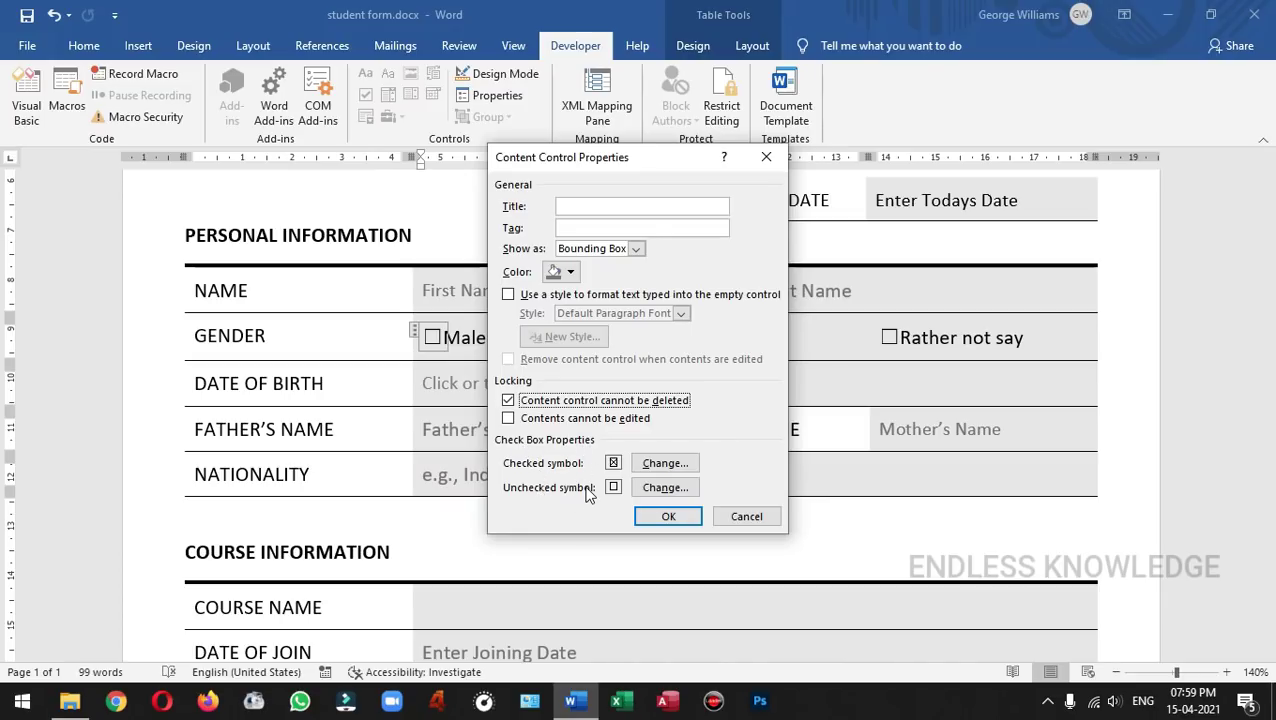
left_click(660, 467)
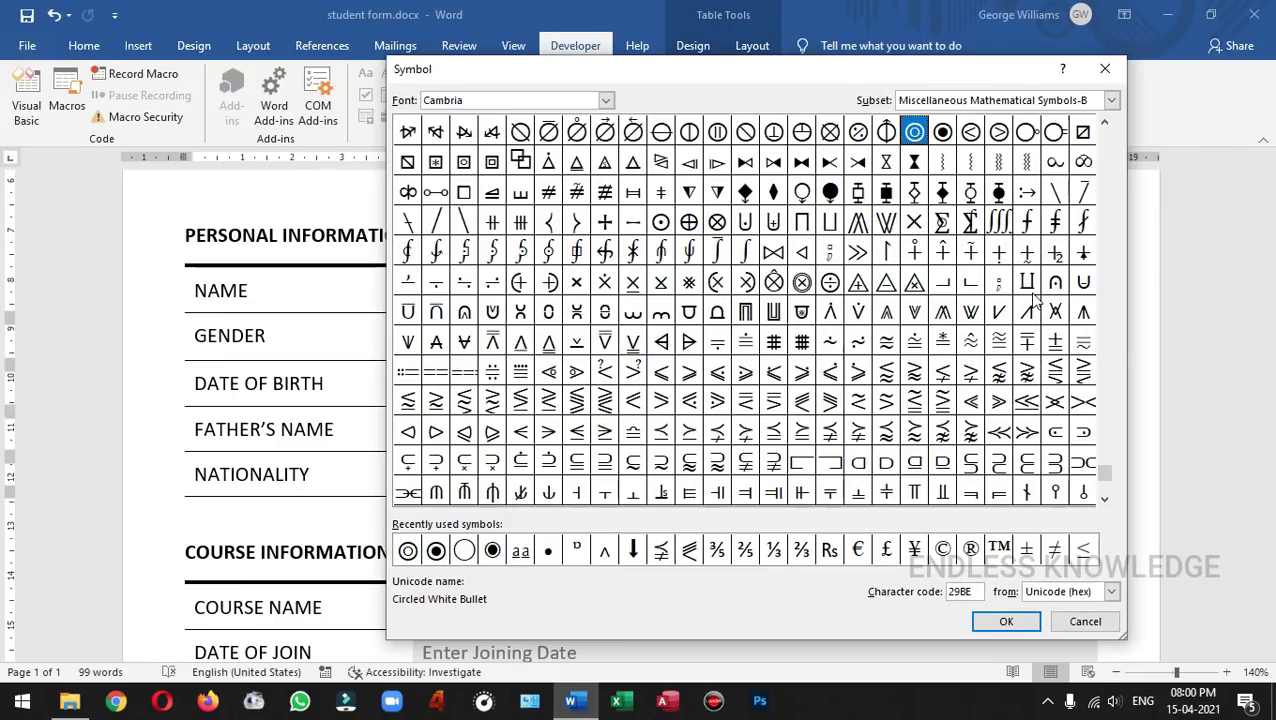
left_click(940, 138)
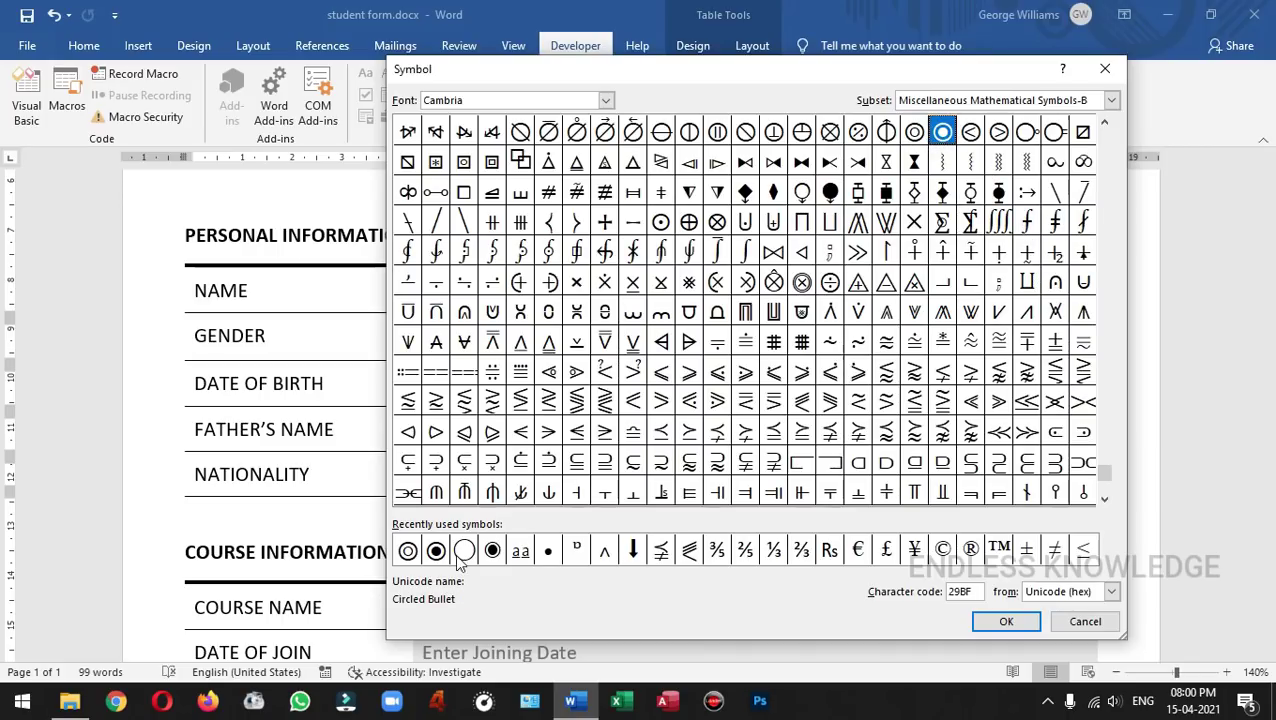
left_click(913, 136)
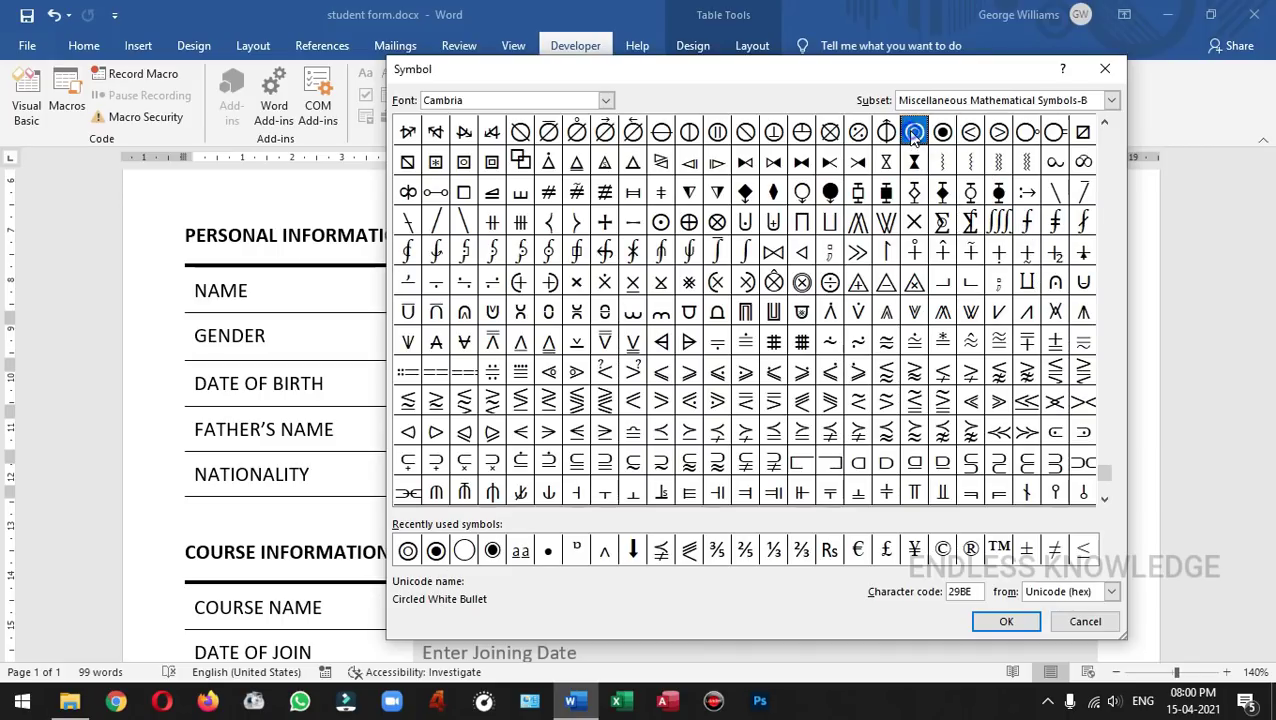
left_click(940, 137)
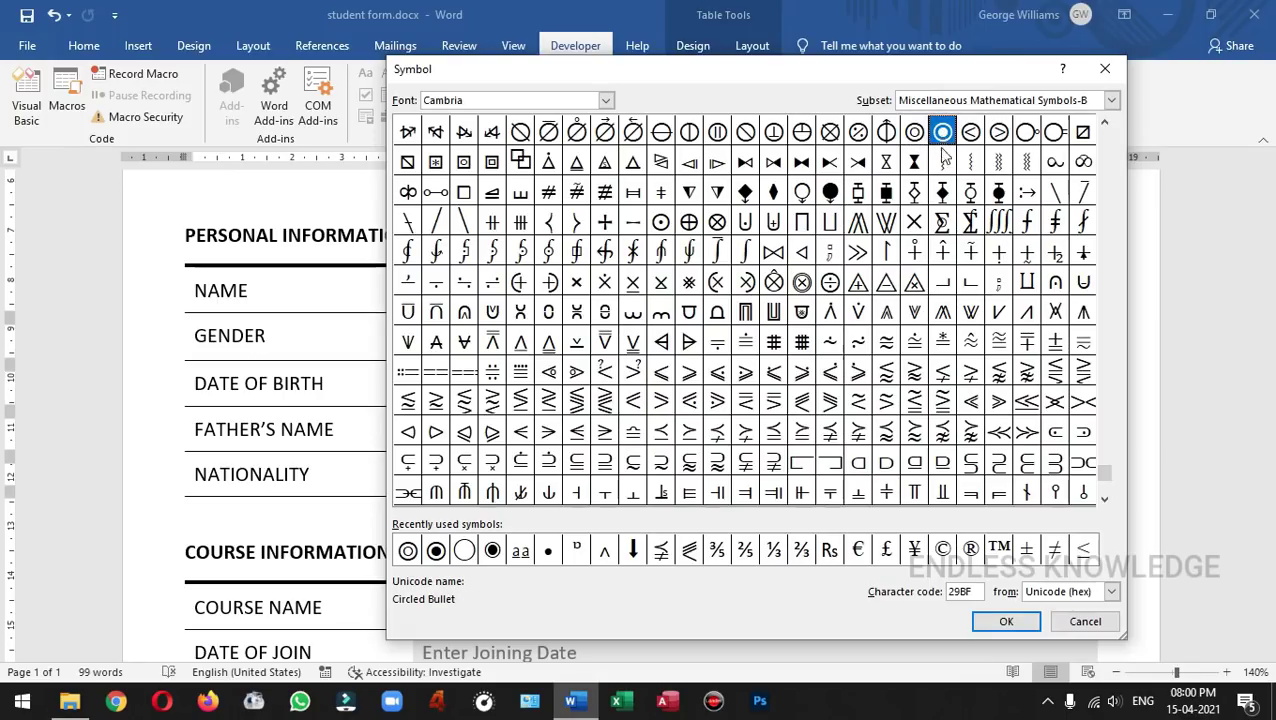
left_click(1001, 622)
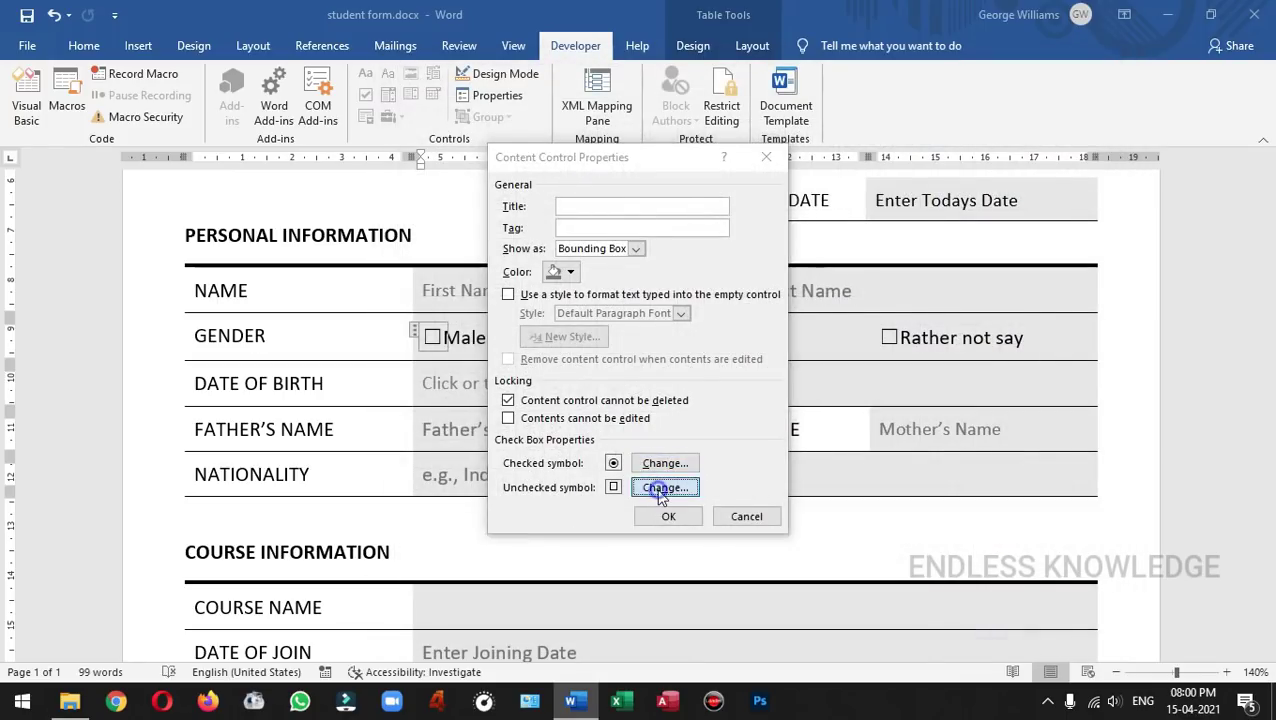
- Set the Male box's unchecked symbol to Circled White Bullet, apply, and test it
left_click(752, 485)
left_click(914, 136)
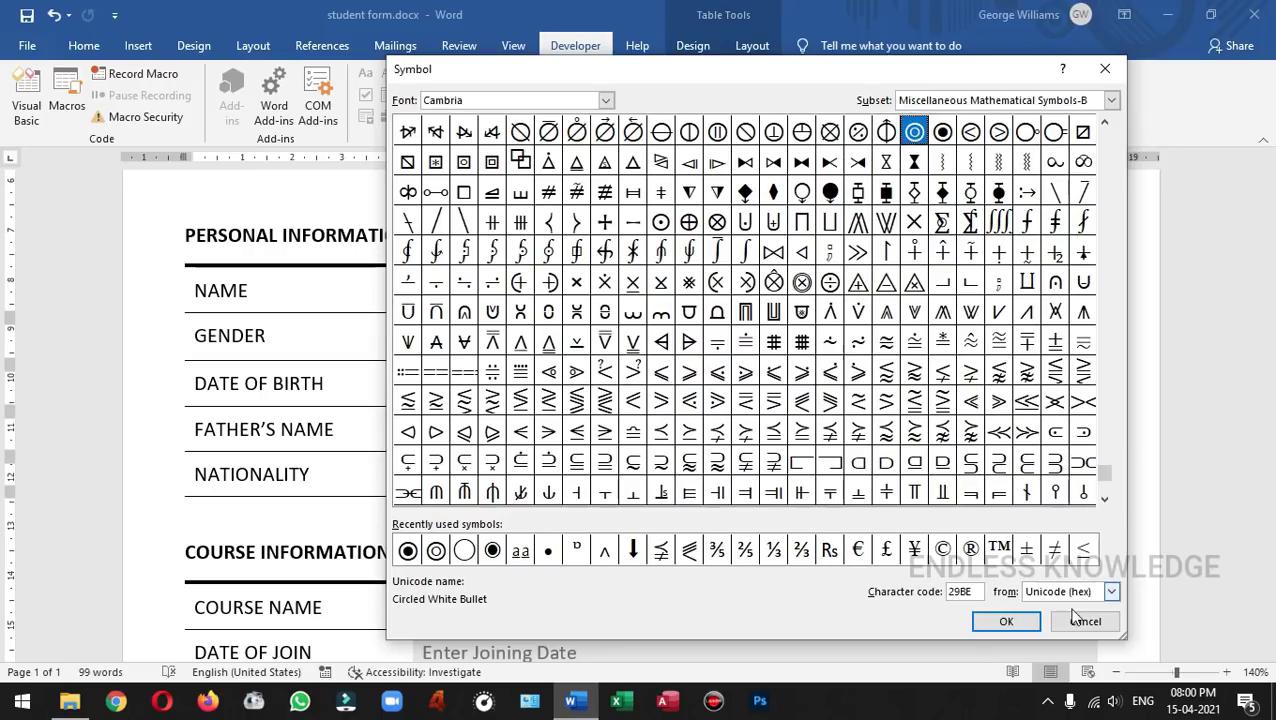
left_click(1005, 621)
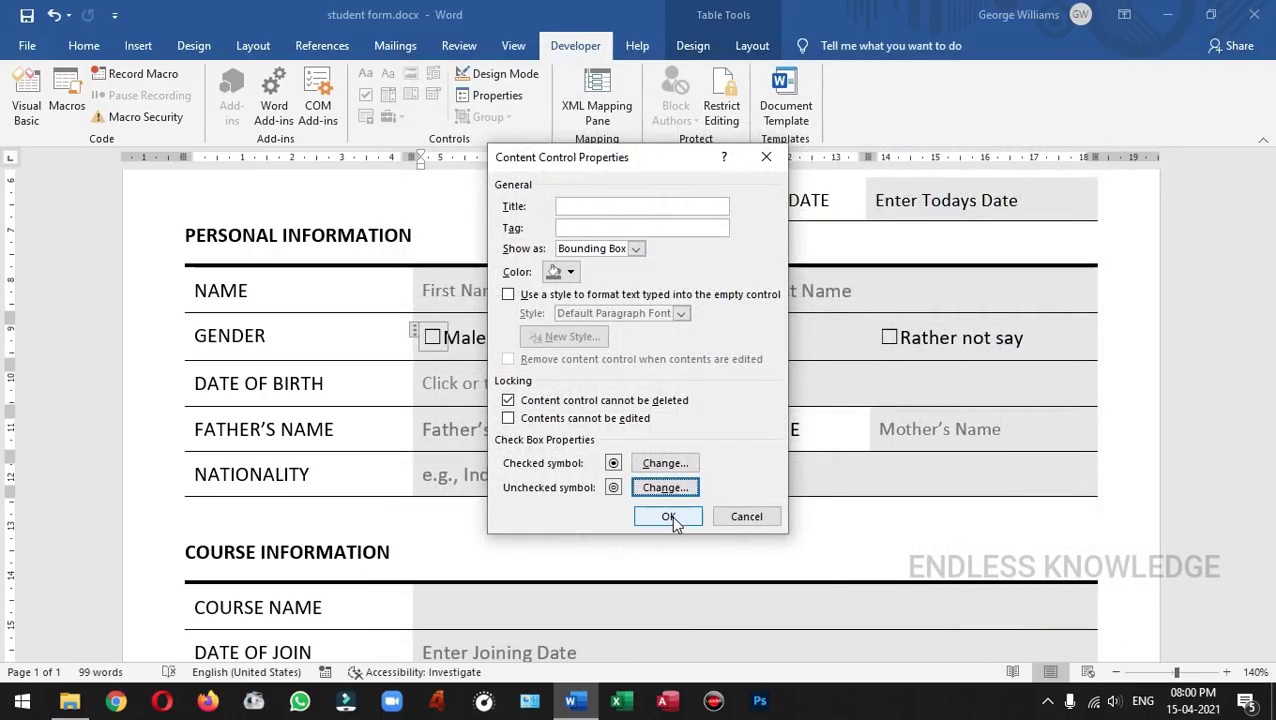
left_click(668, 516)
left_click(433, 336)
left_click(433, 336)
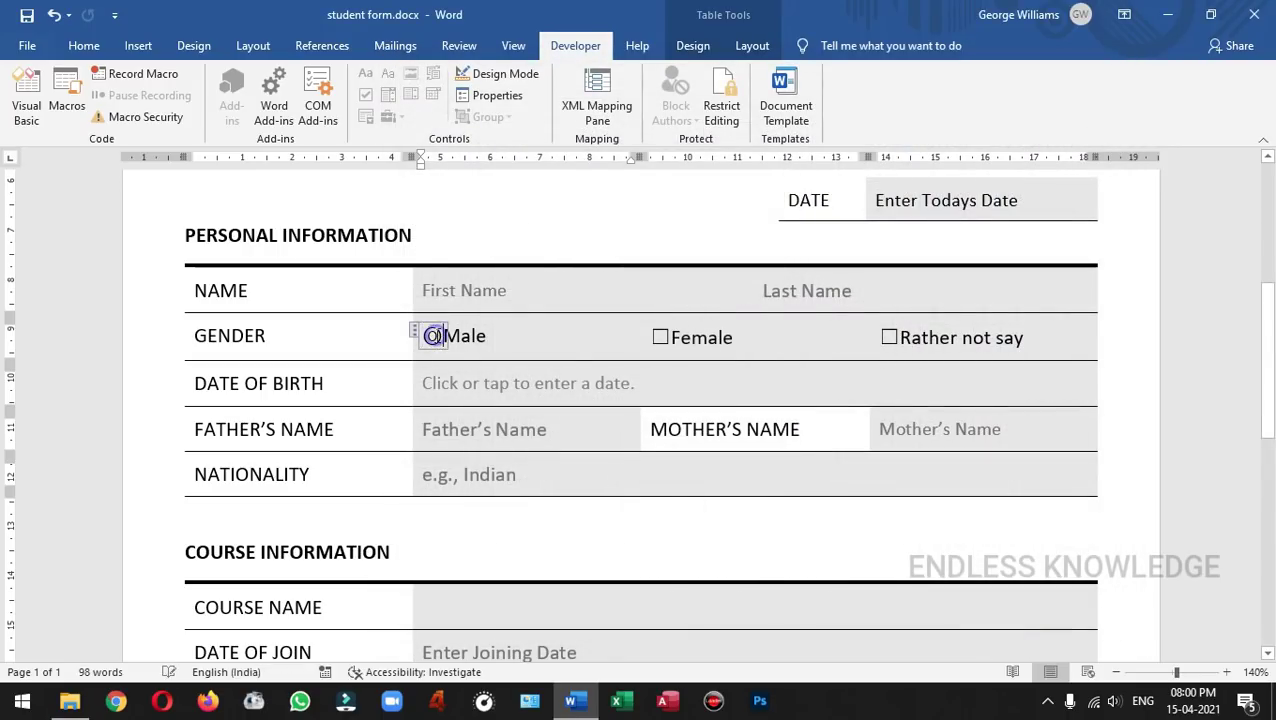
left_click(433, 336)
left_click(660, 337)
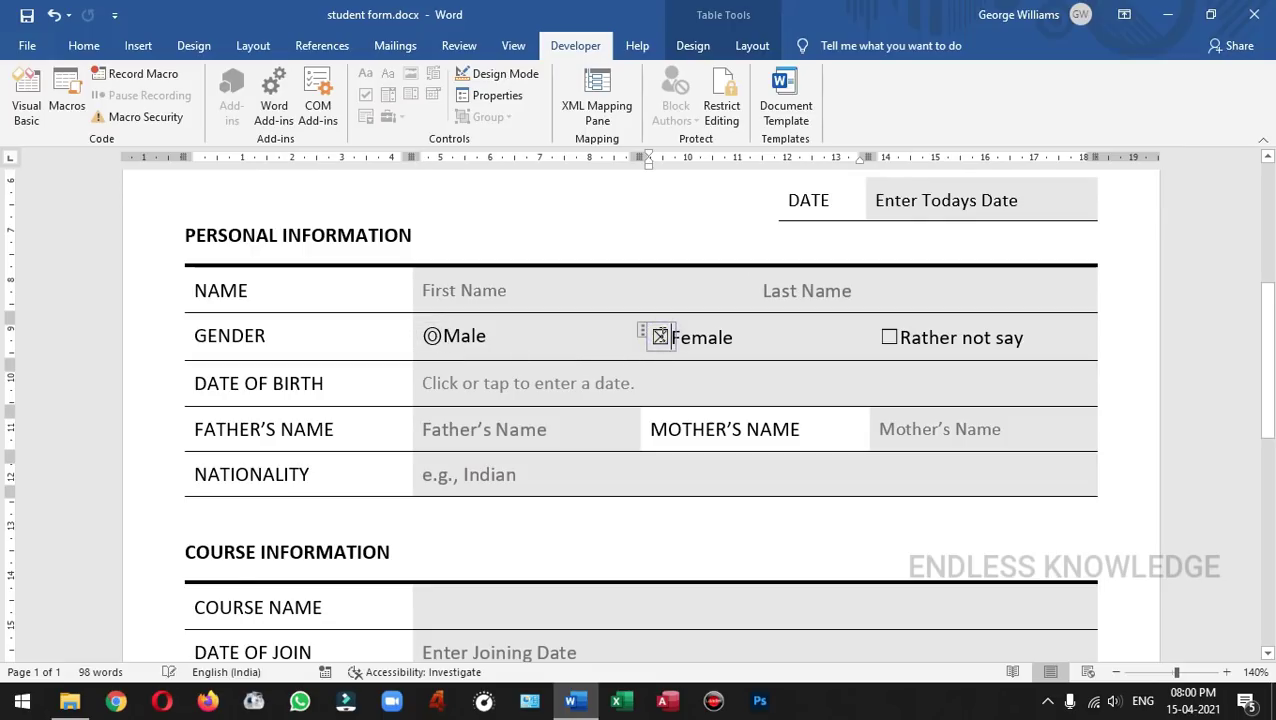
left_click(660, 337)
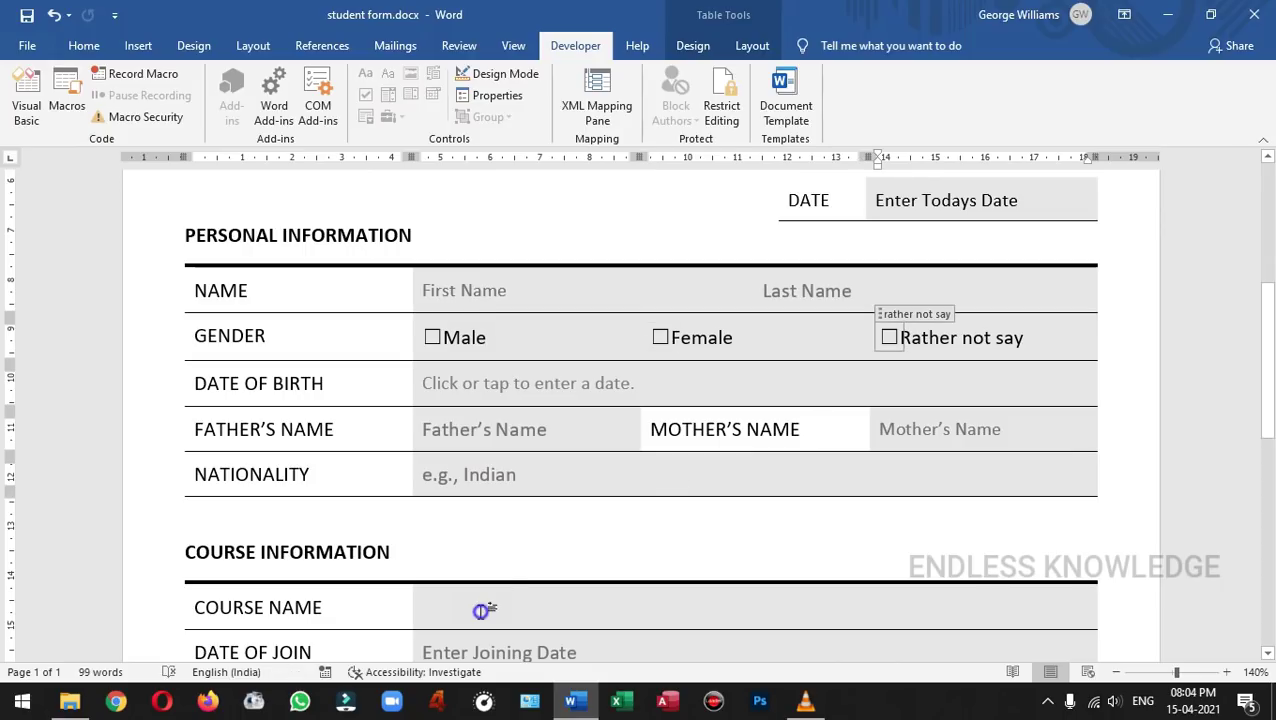
- Insert a drop-down list content control into the Course Name cell
left_click(482, 607)
scroll(567, 450, "down", 3)
scroll(555, 410, "down", 1)
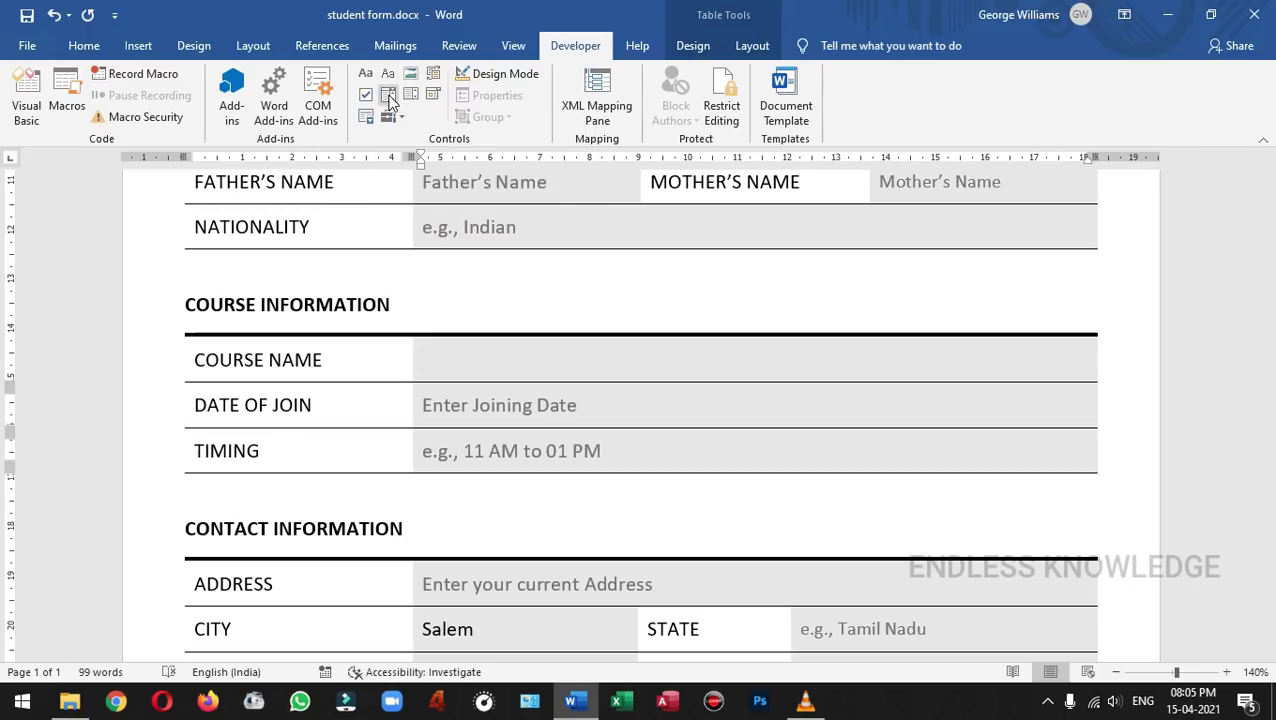
left_click(389, 97)
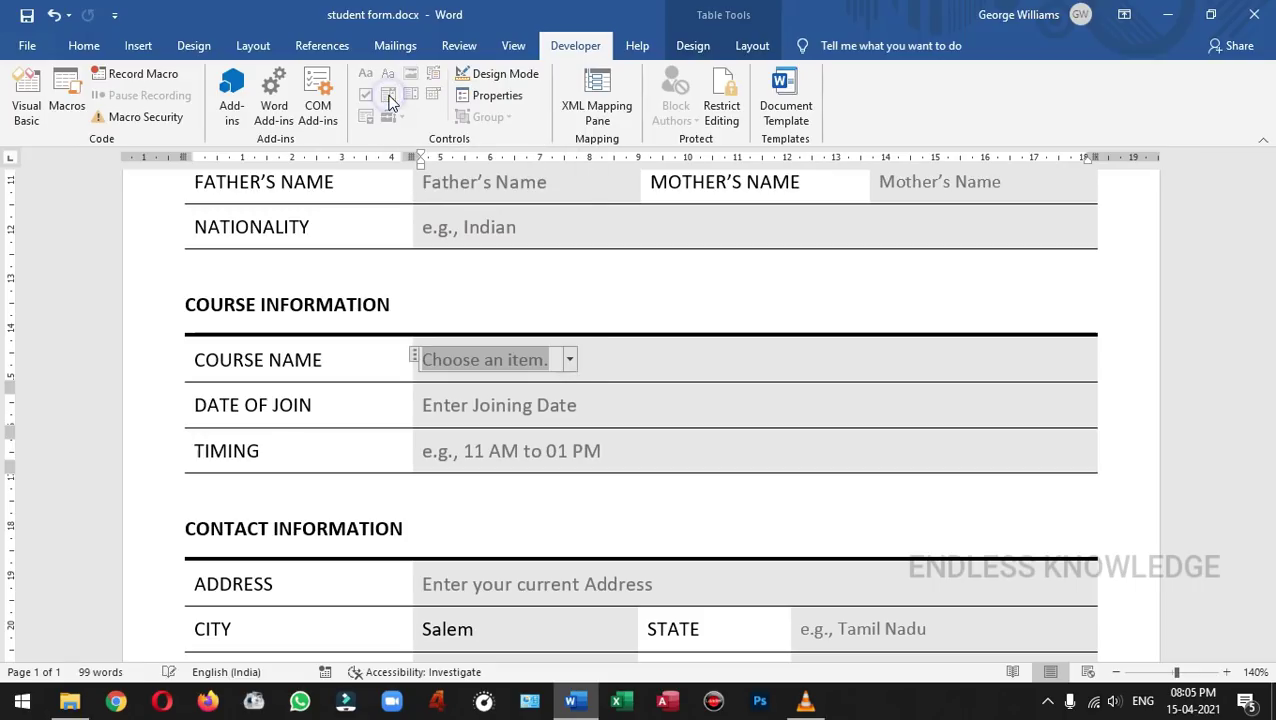
- Test the drop-down's item list, erase the test text, and insert a fresh drop-down list
left_click(571, 362)
left_click(531, 384)
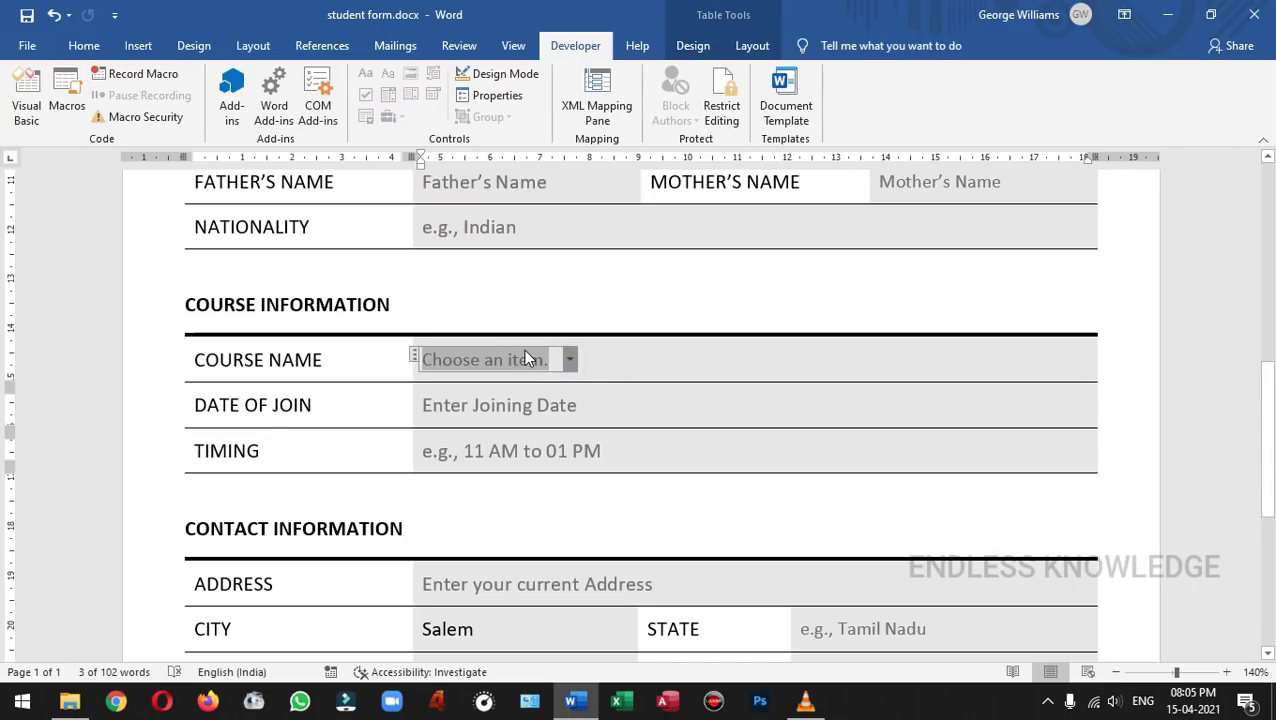
type("fdgd")
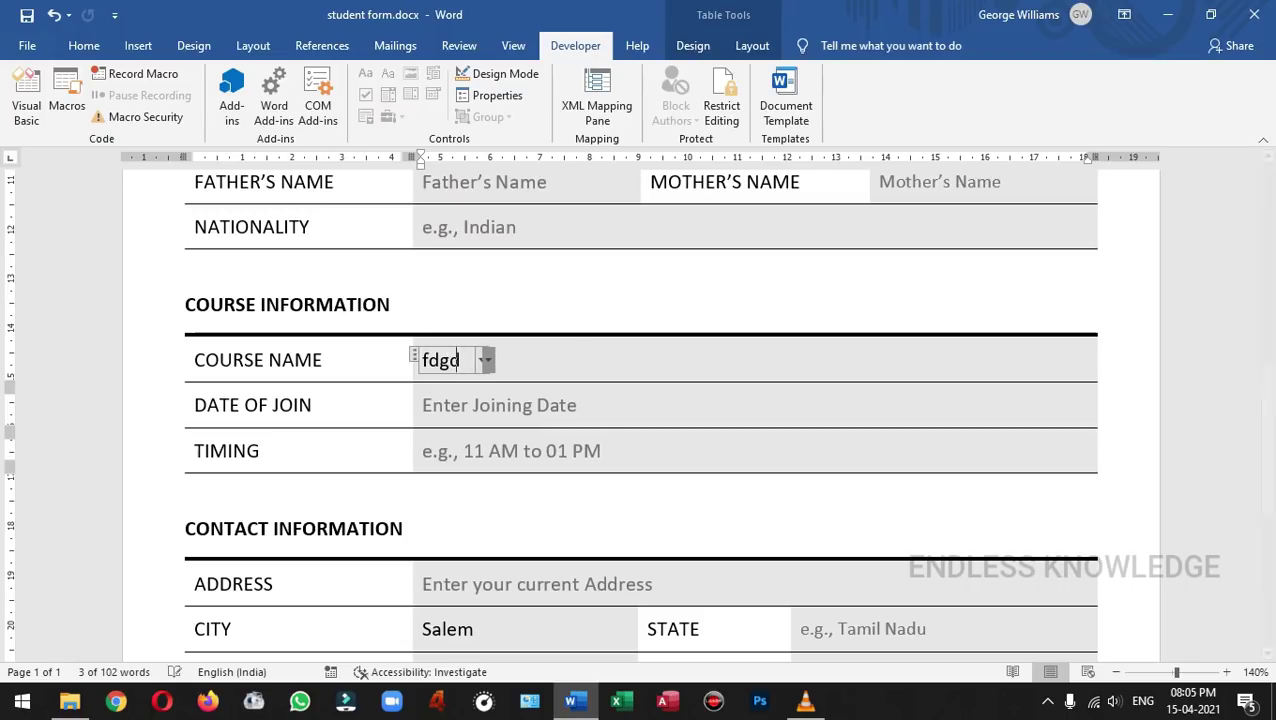
type("fg")
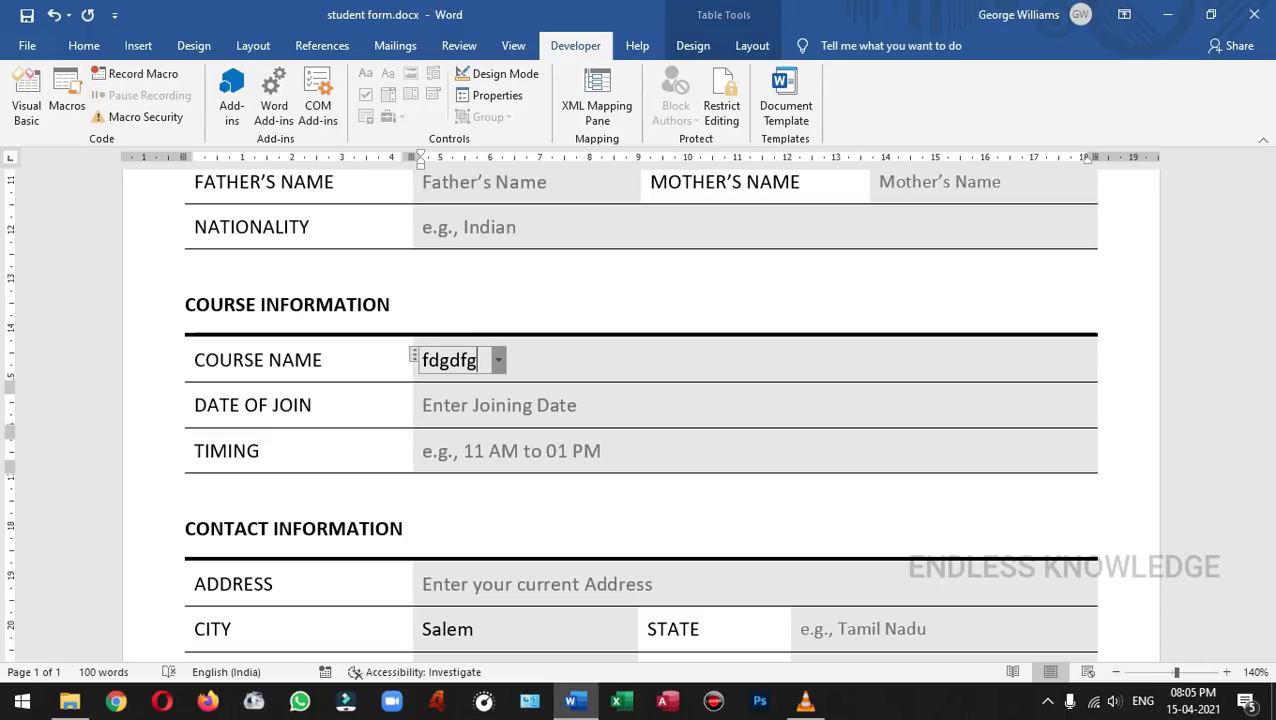
key("BackSpace")
key("BackSpace")
key("BackSpace")
key("BackSpace")
key("BackSpace")
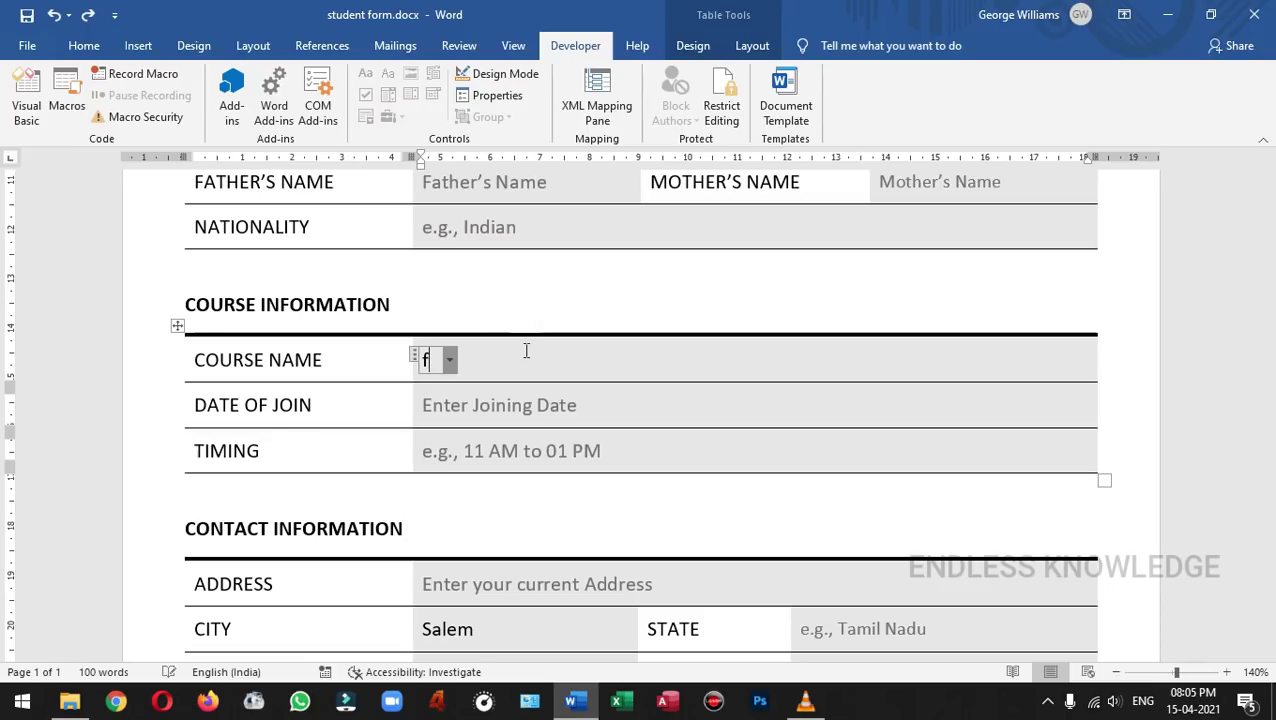
key("BackSpace")
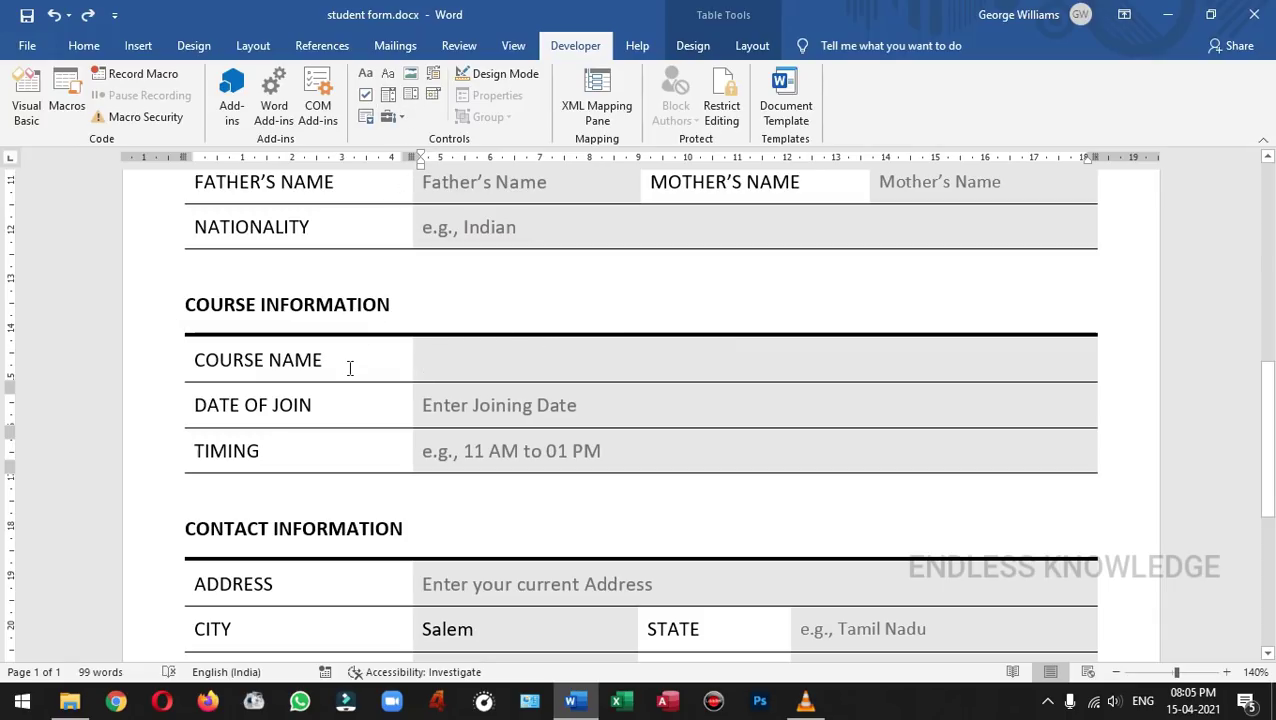
left_click(410, 96)
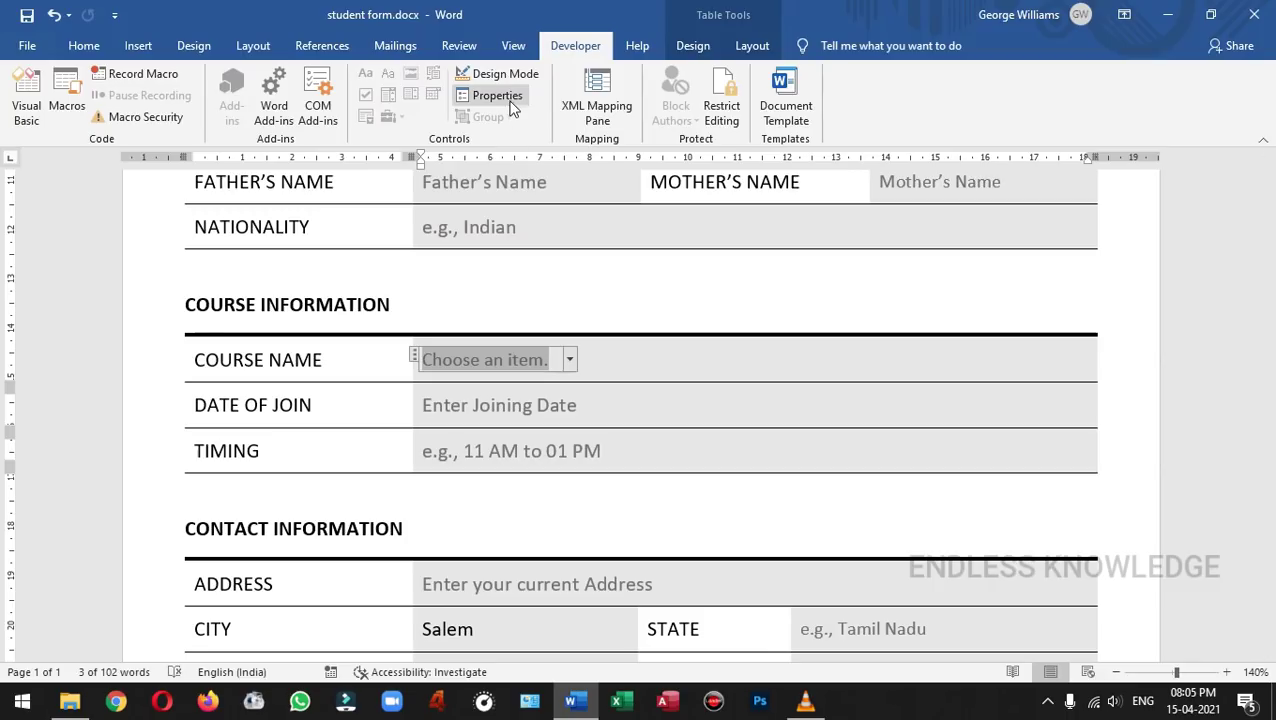
- Title the drop-down 'course name', make it undeletable, and remove the default 'Choose an item.' entry
left_click(490, 95)
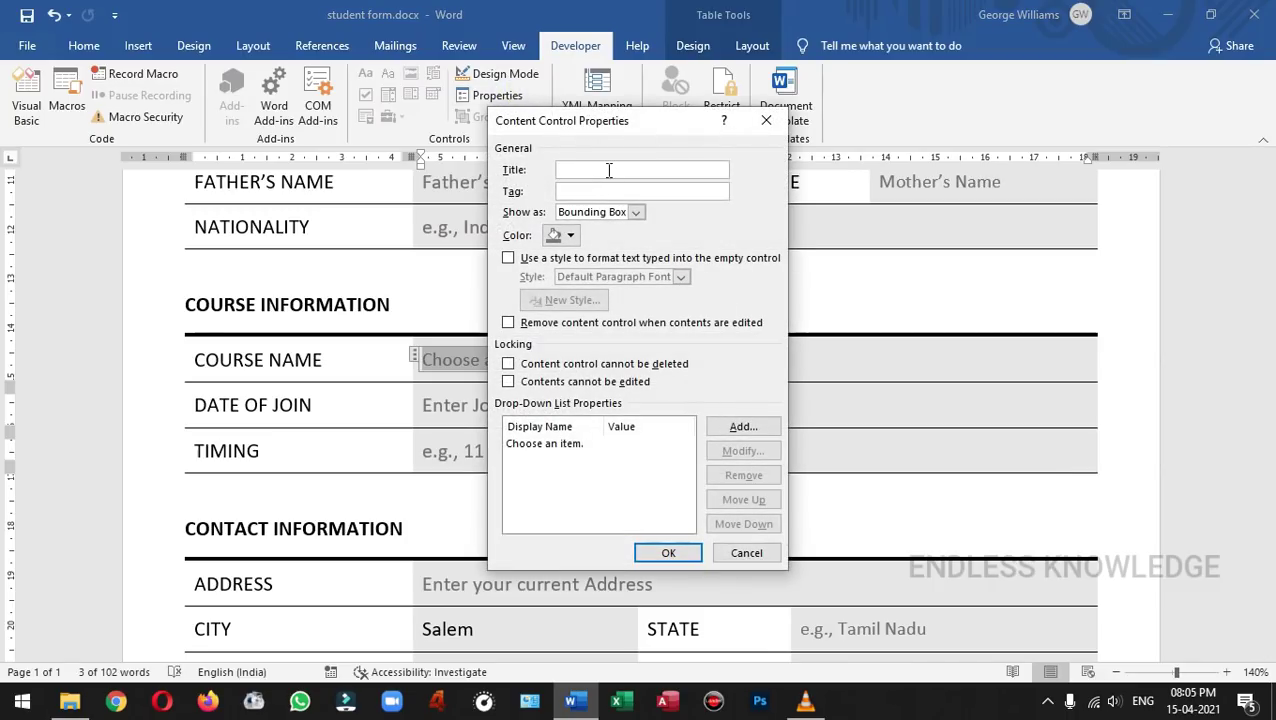
left_click(608, 170)
type("course_")
type("nam")
type("ame")
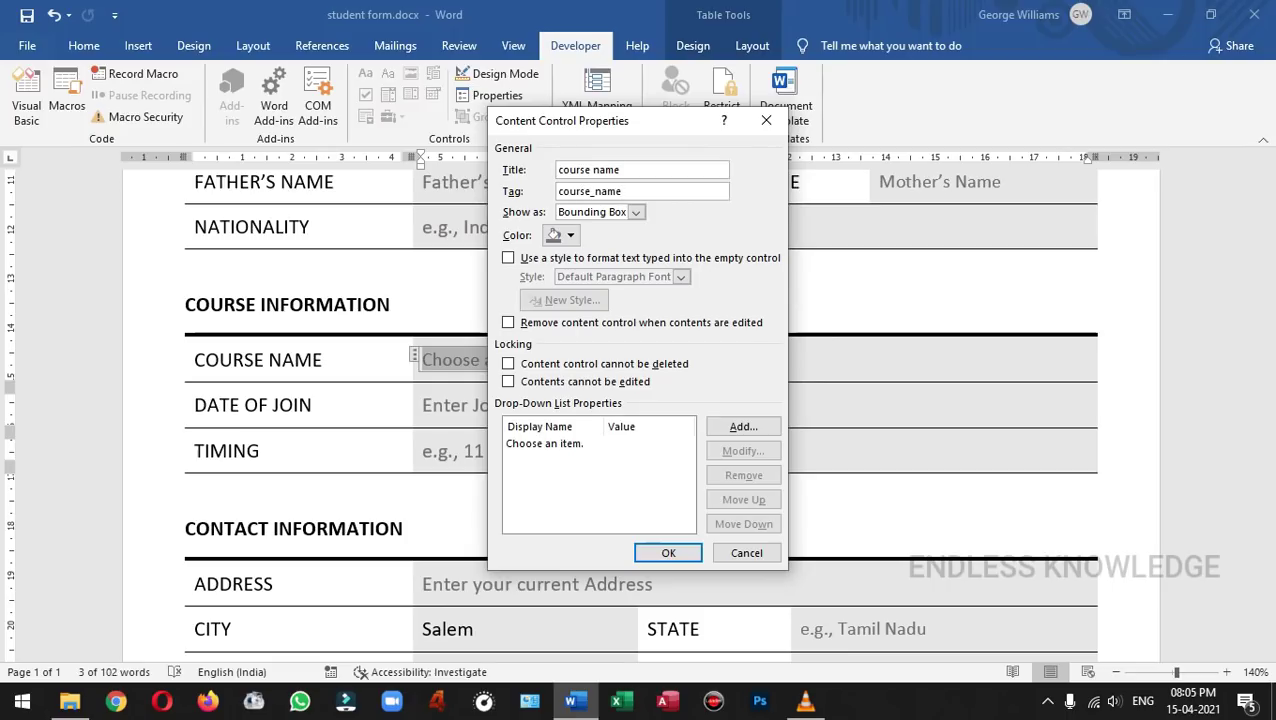
left_click(567, 366)
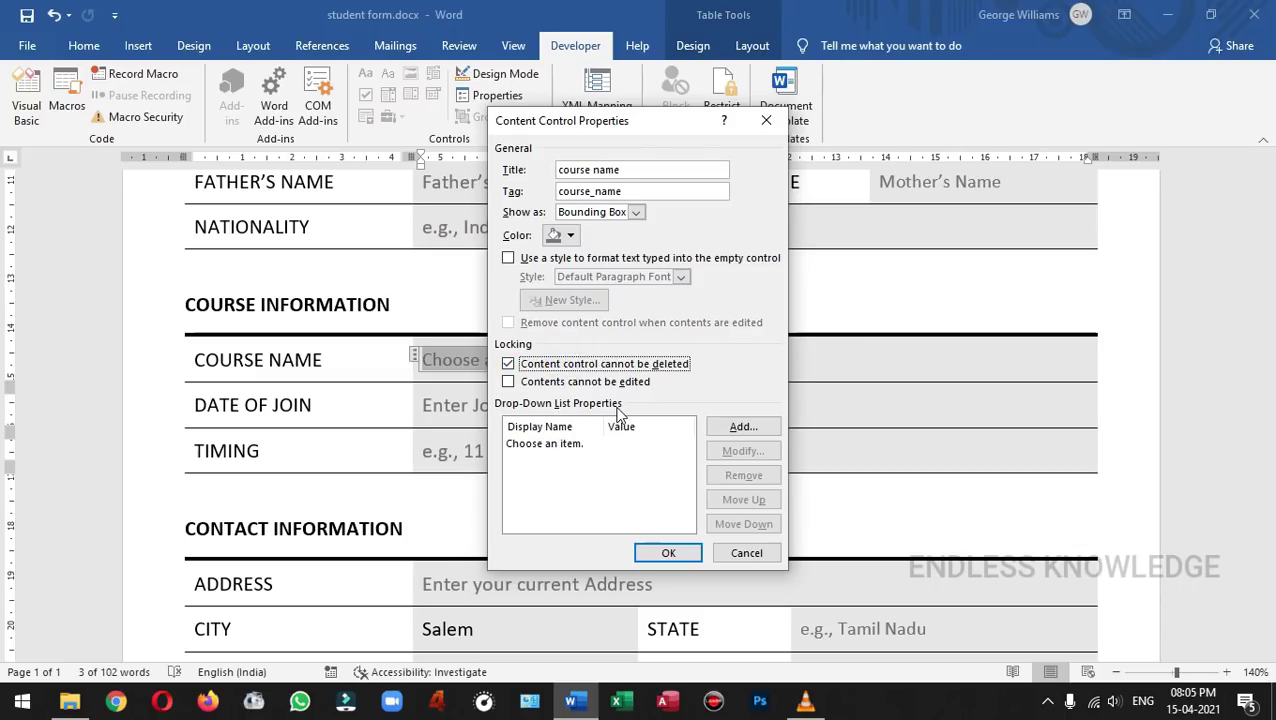
left_click(549, 450)
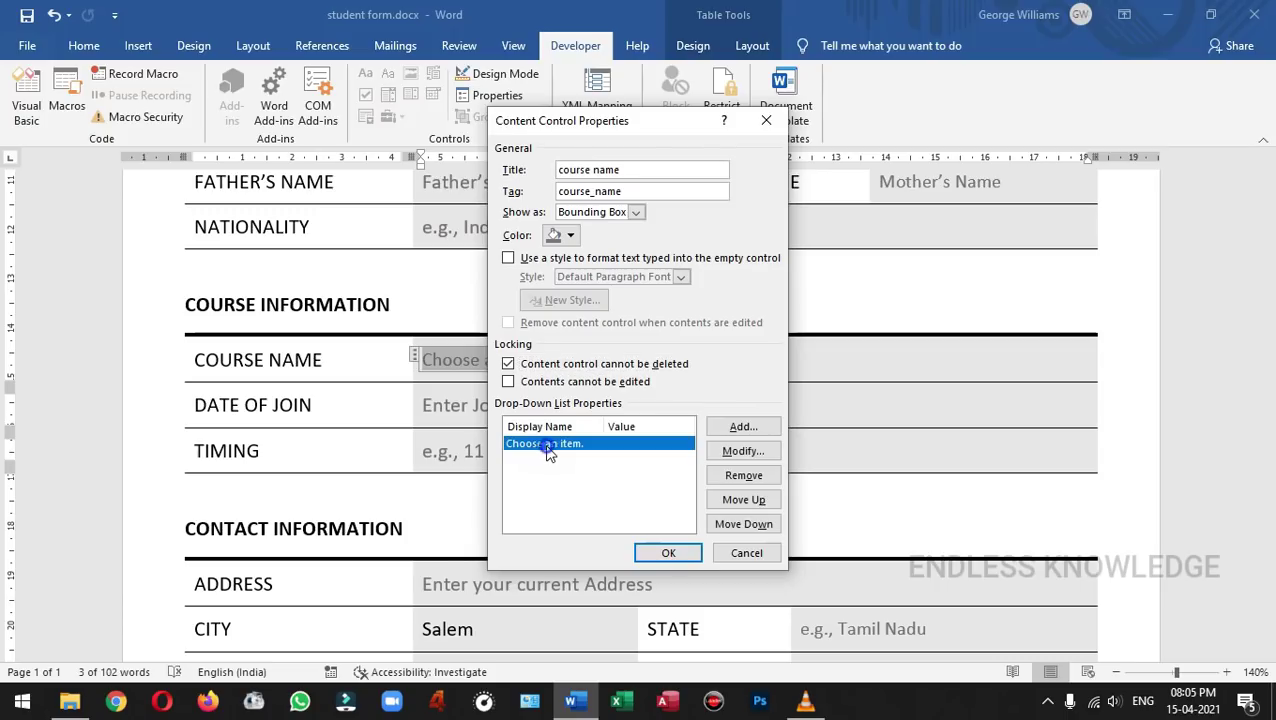
left_click(743, 475)
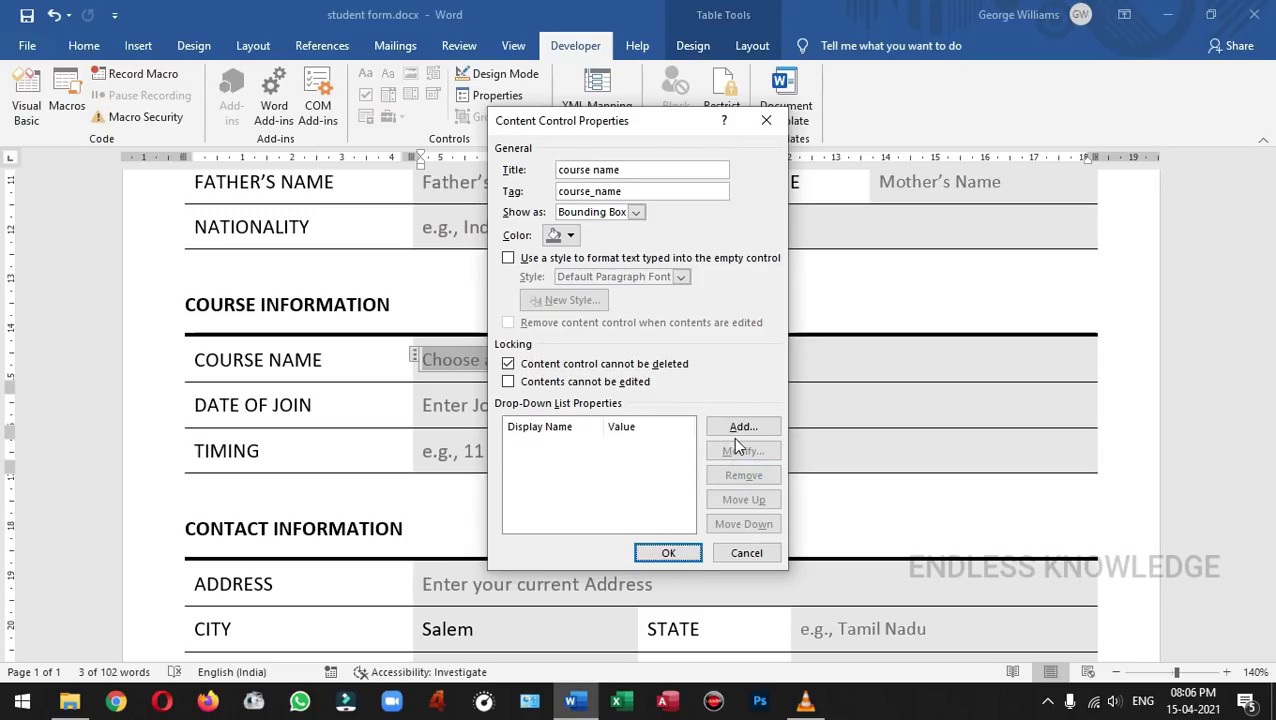
- Add 'Filmora pro' and 'Adobe Photoshop' as course choices
left_click(740, 428)
type("Fil")
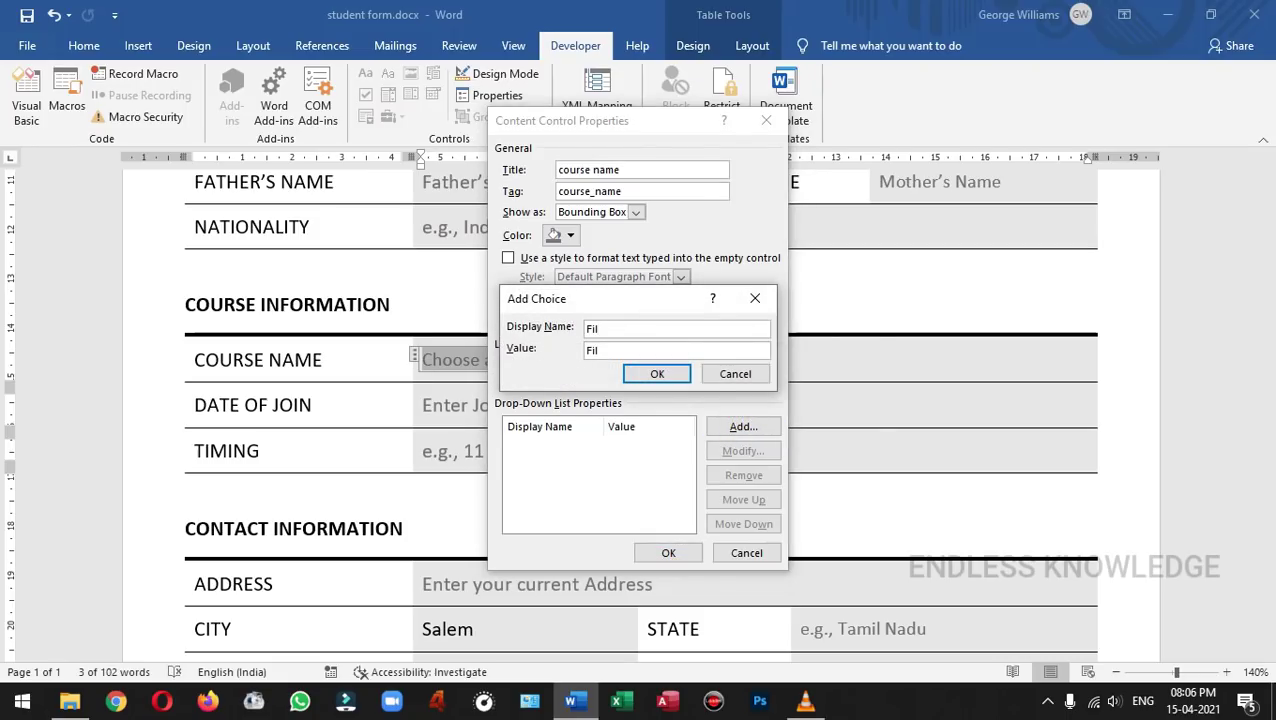
type("mora pr")
type("o")
left_click(657, 373)
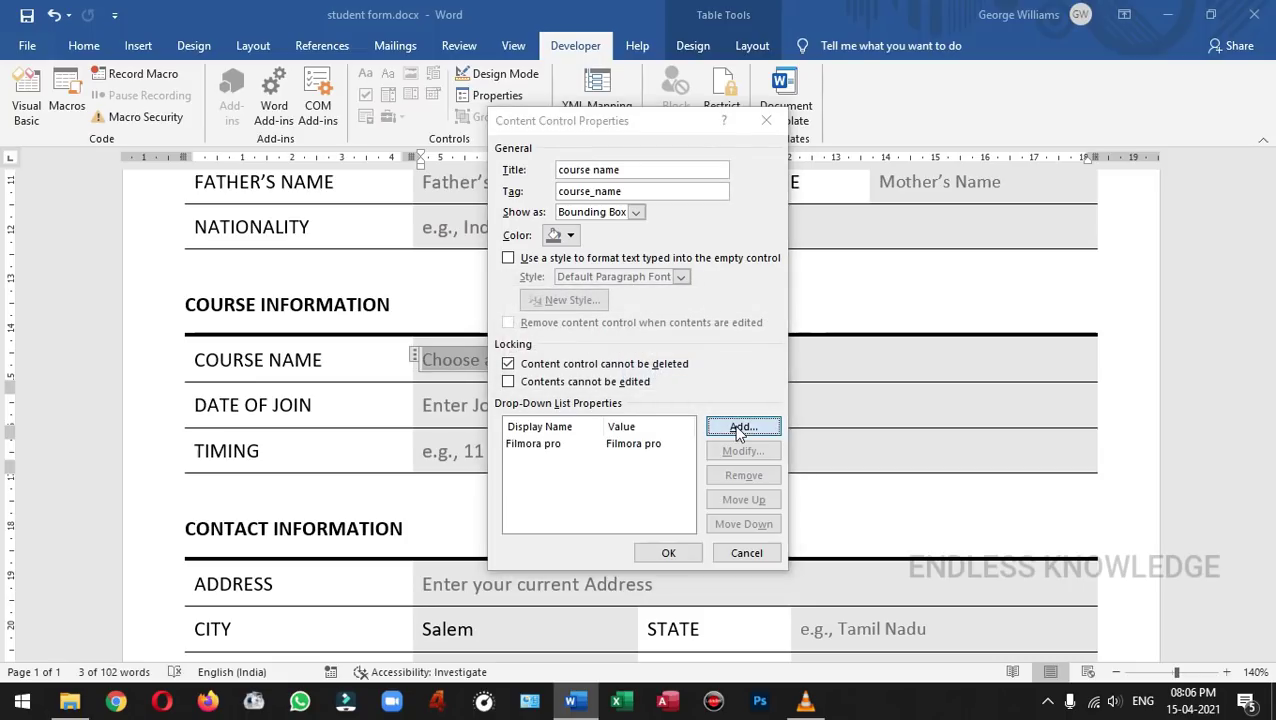
left_click(740, 428)
type("Adobe P")
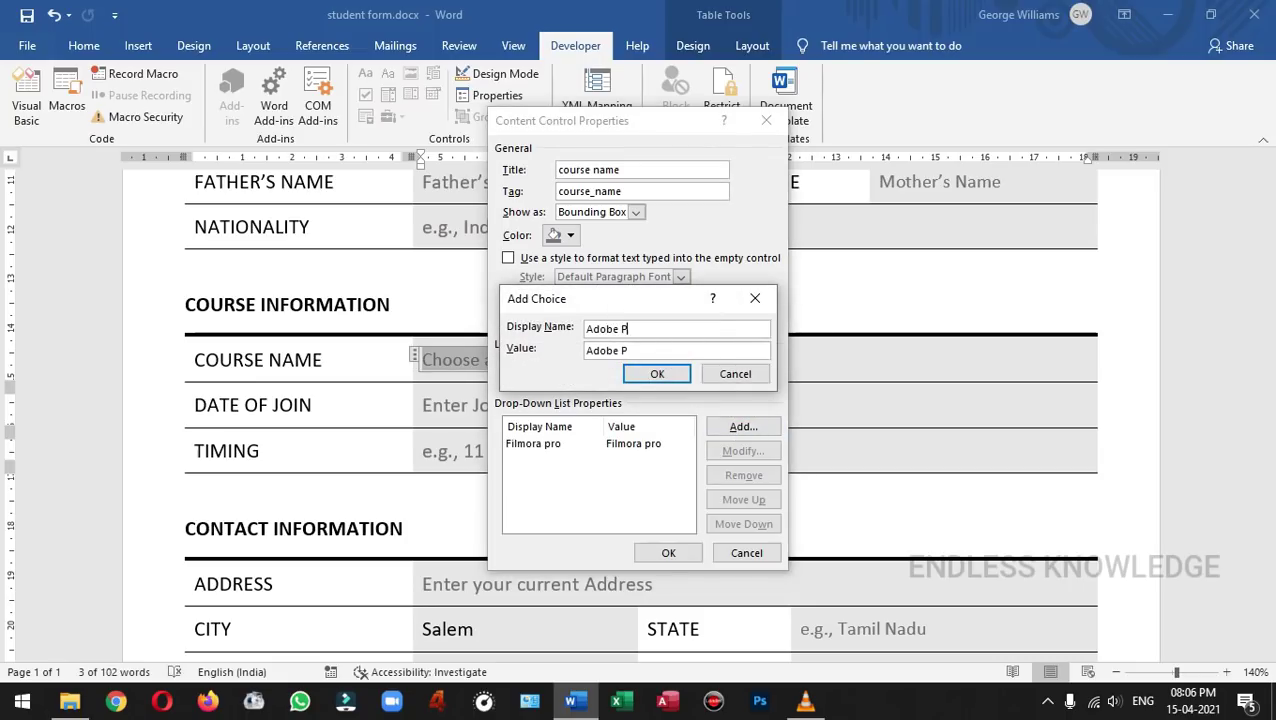
type("hotosho")
type("p")
left_click(657, 373)
- Add 'Adobe After Effects' and 'MS Office' as course choices
left_click(740, 428)
key("Return")
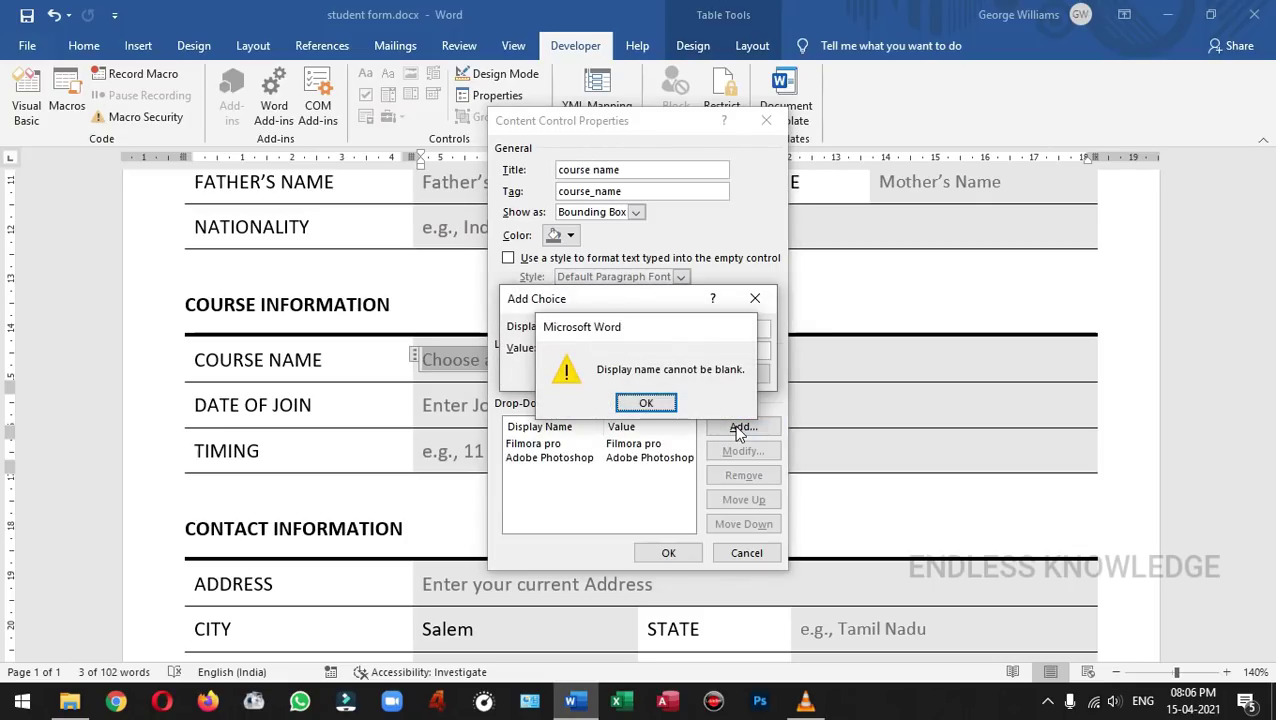
key("Return")
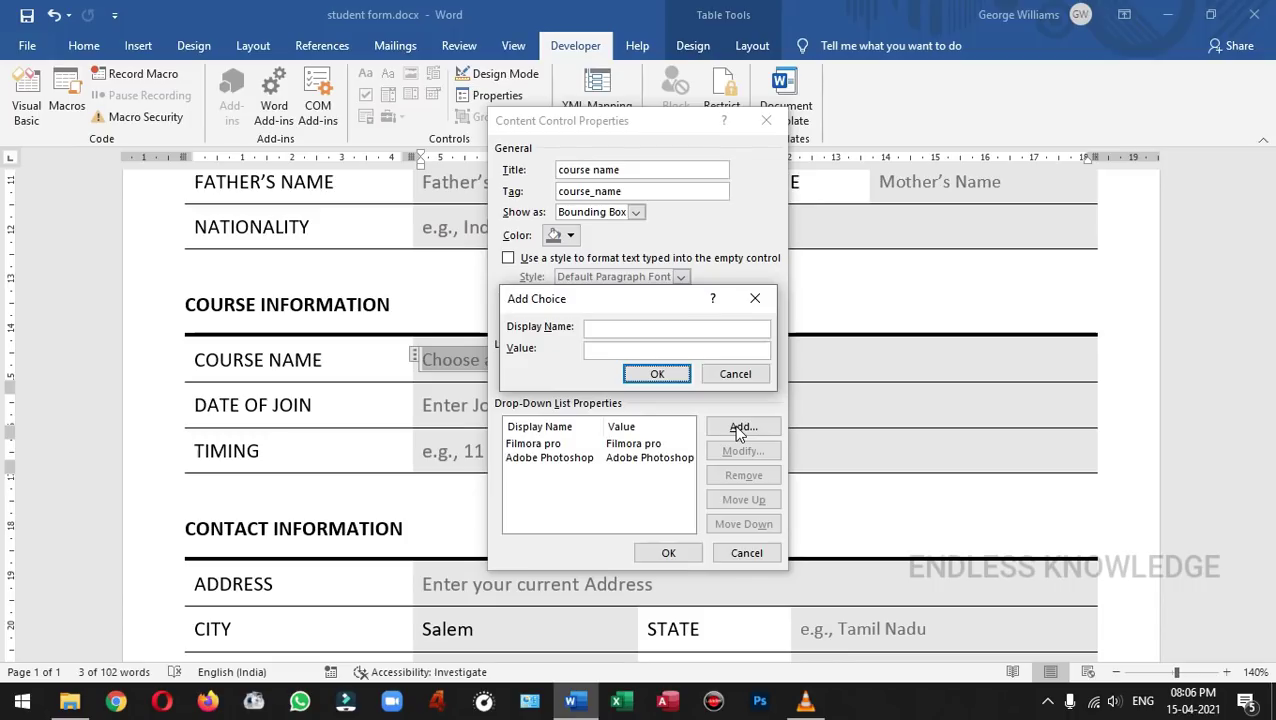
type("Adobe Afte")
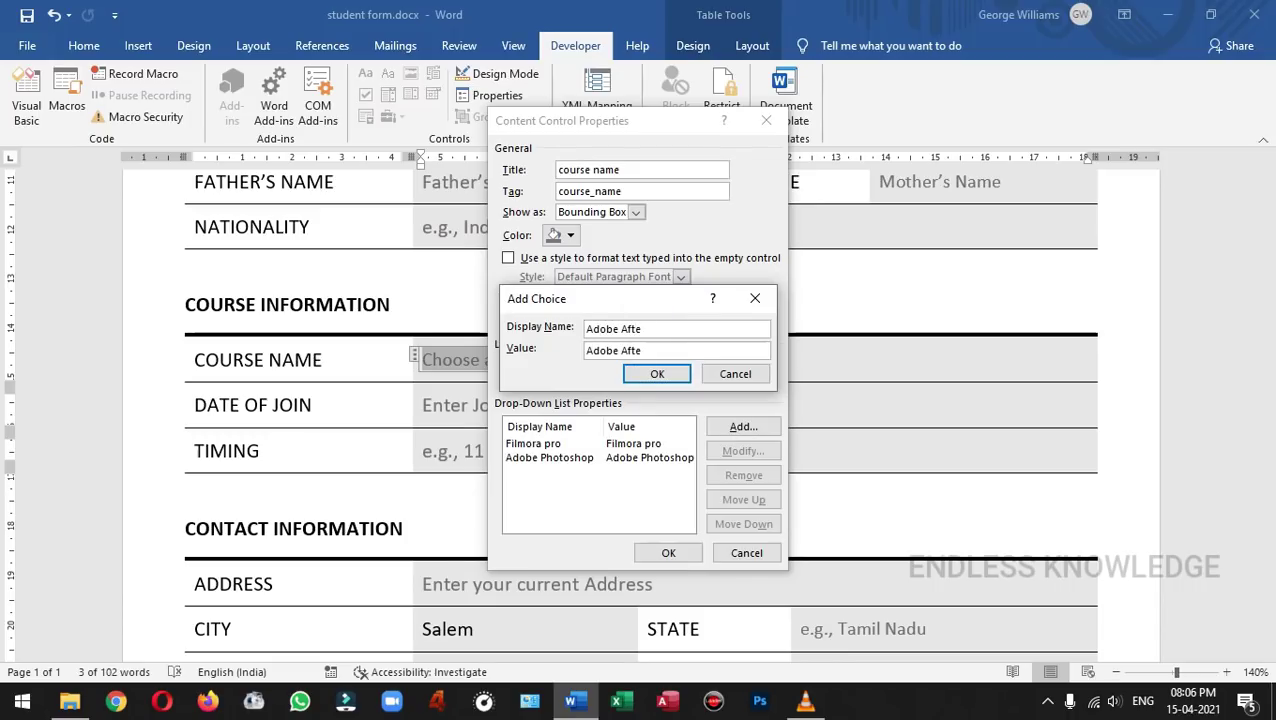
type("fects")
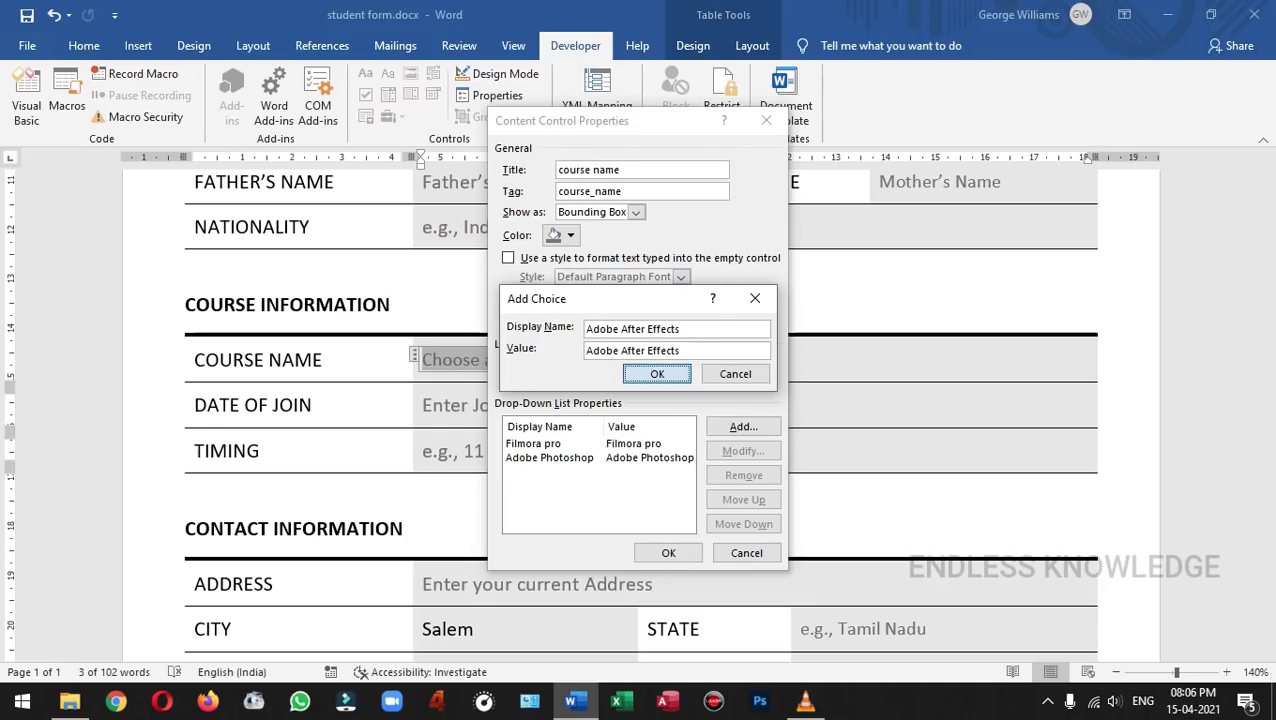
left_click(657, 373)
key("Return")
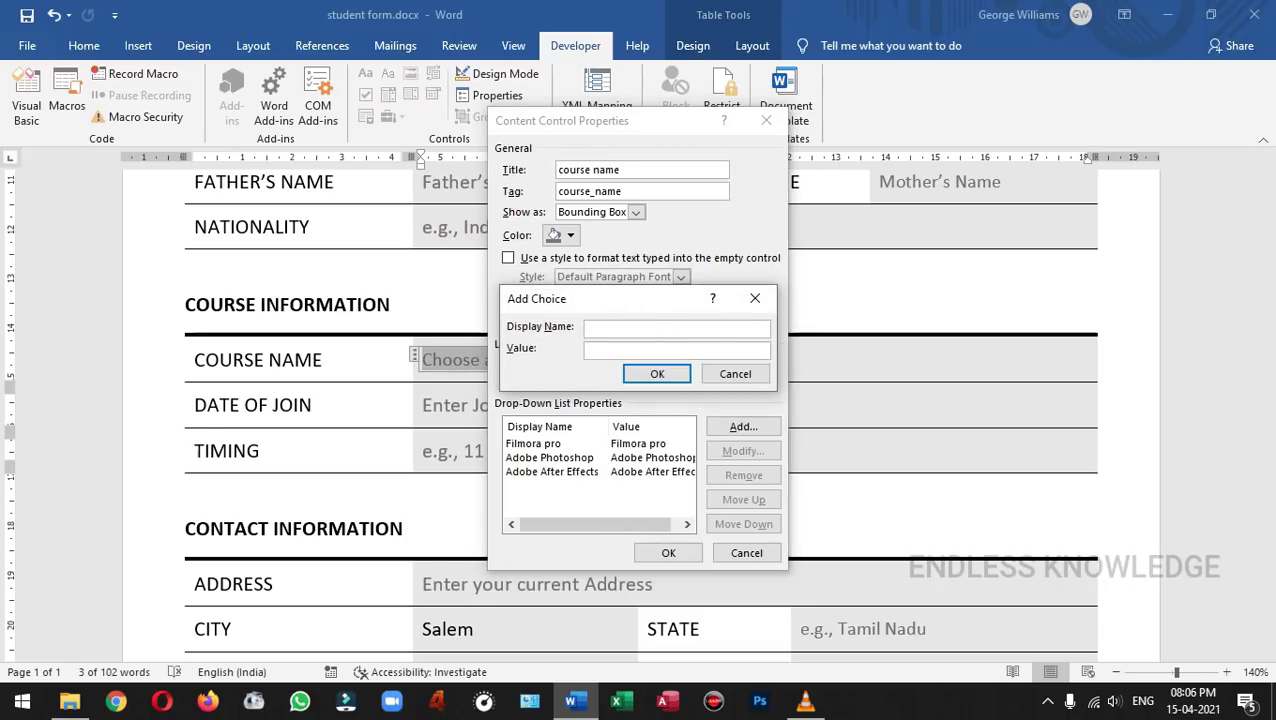
type("MS Office")
left_click(656, 373)
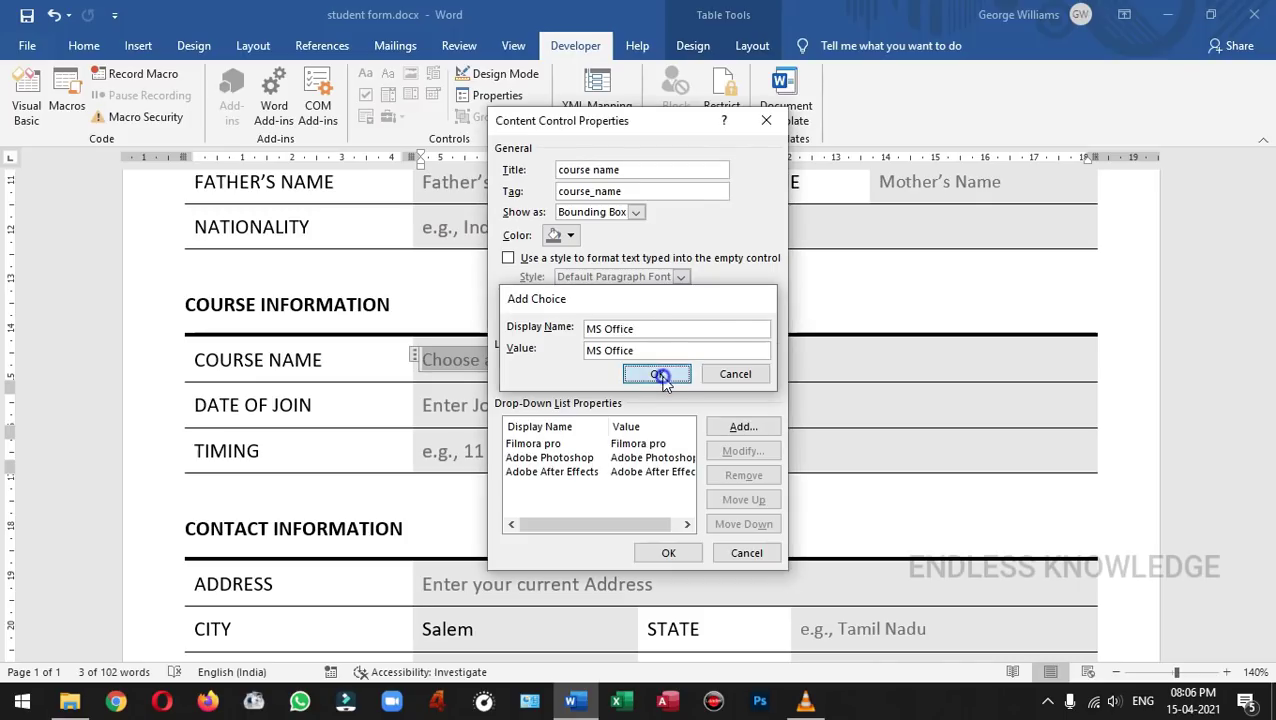
- Move MS Office to the top of the course list and apply the settings
left_click(624, 447)
left_click(578, 460)
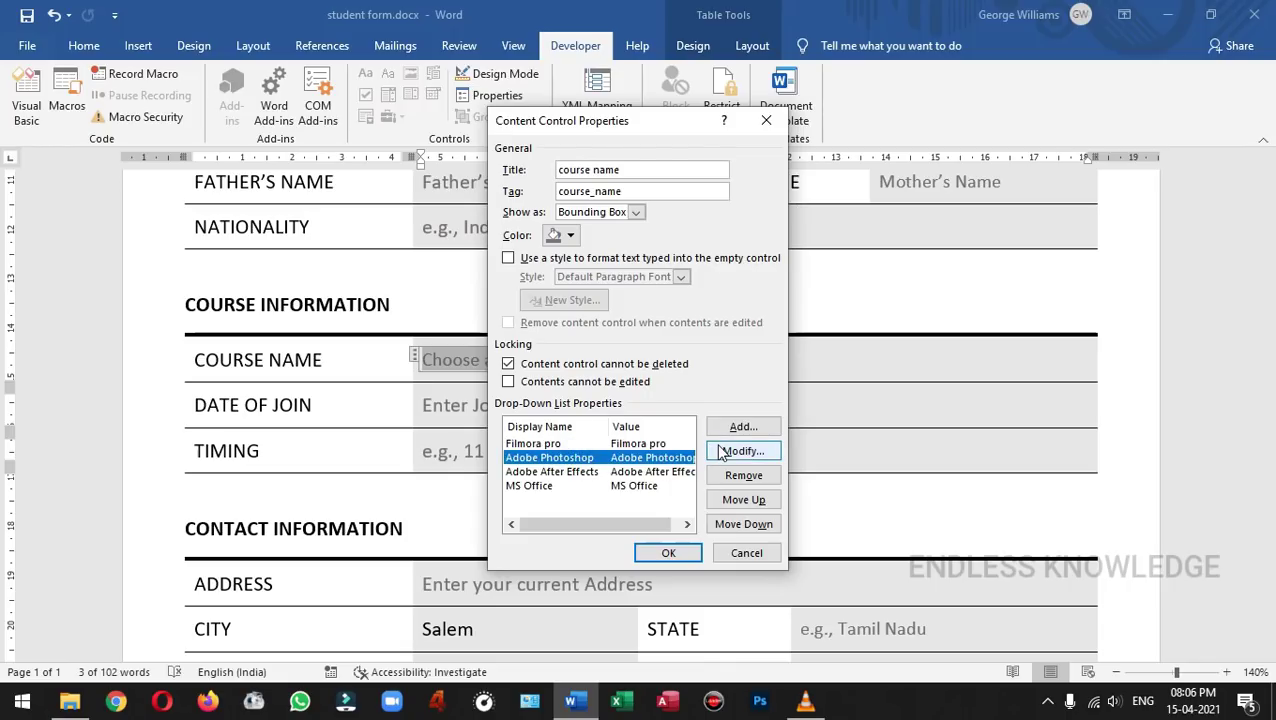
left_click(550, 488)
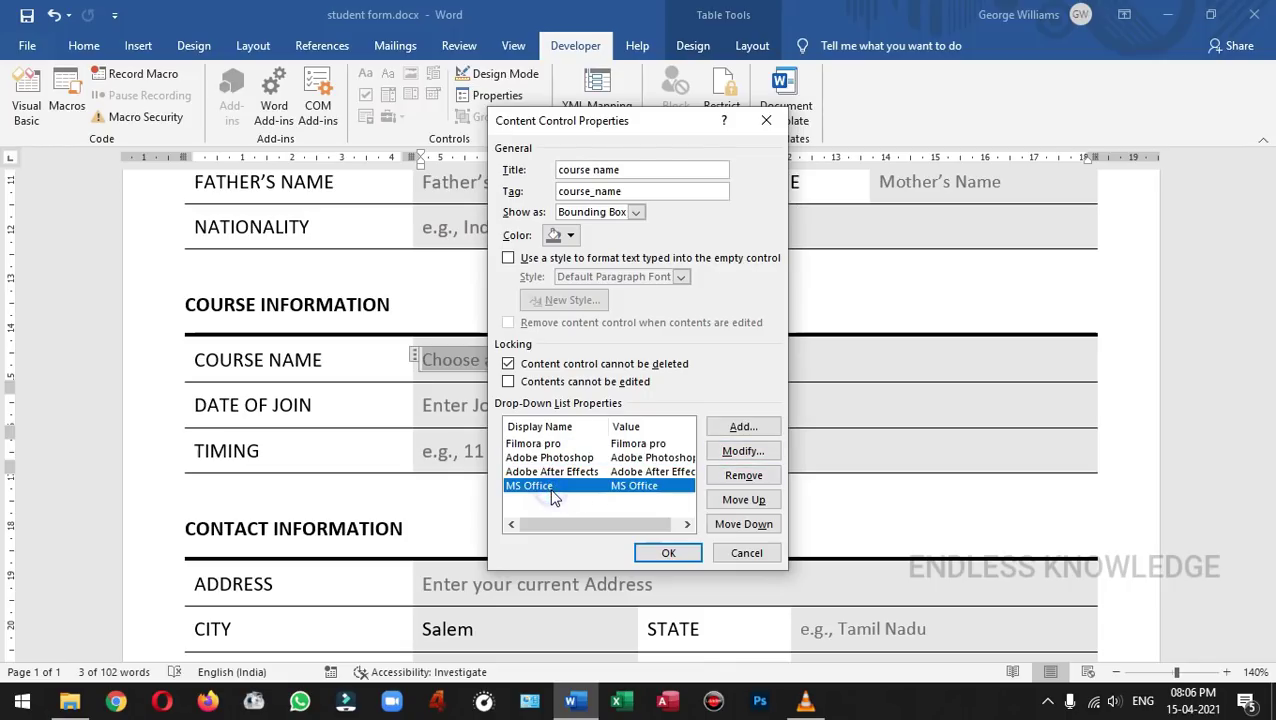
left_click(740, 500)
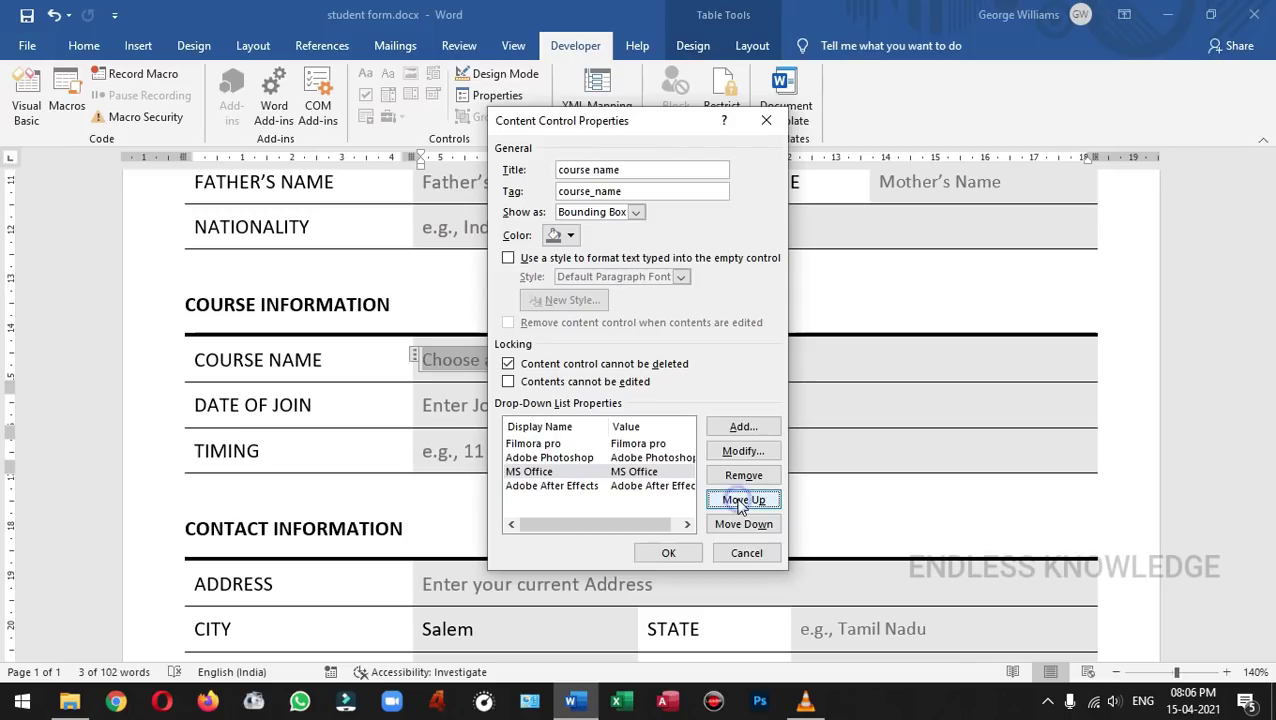
left_click(740, 500)
left_click(740, 500)
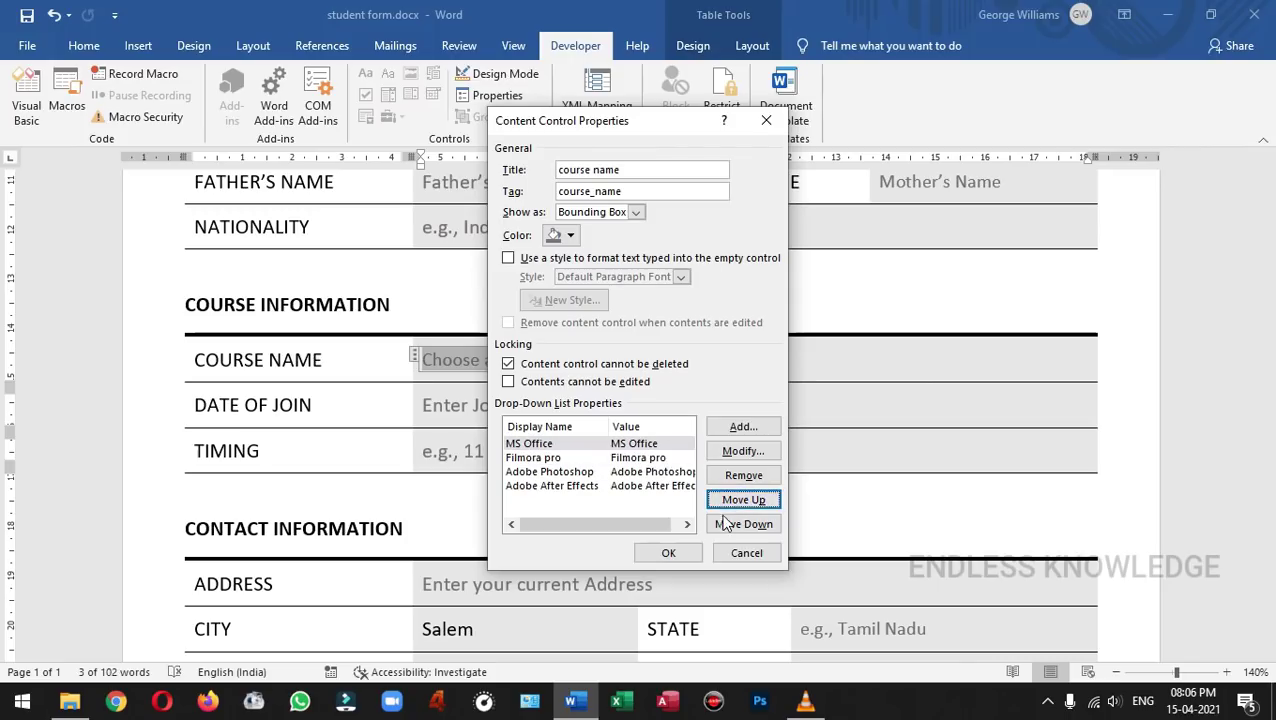
left_click(668, 553)
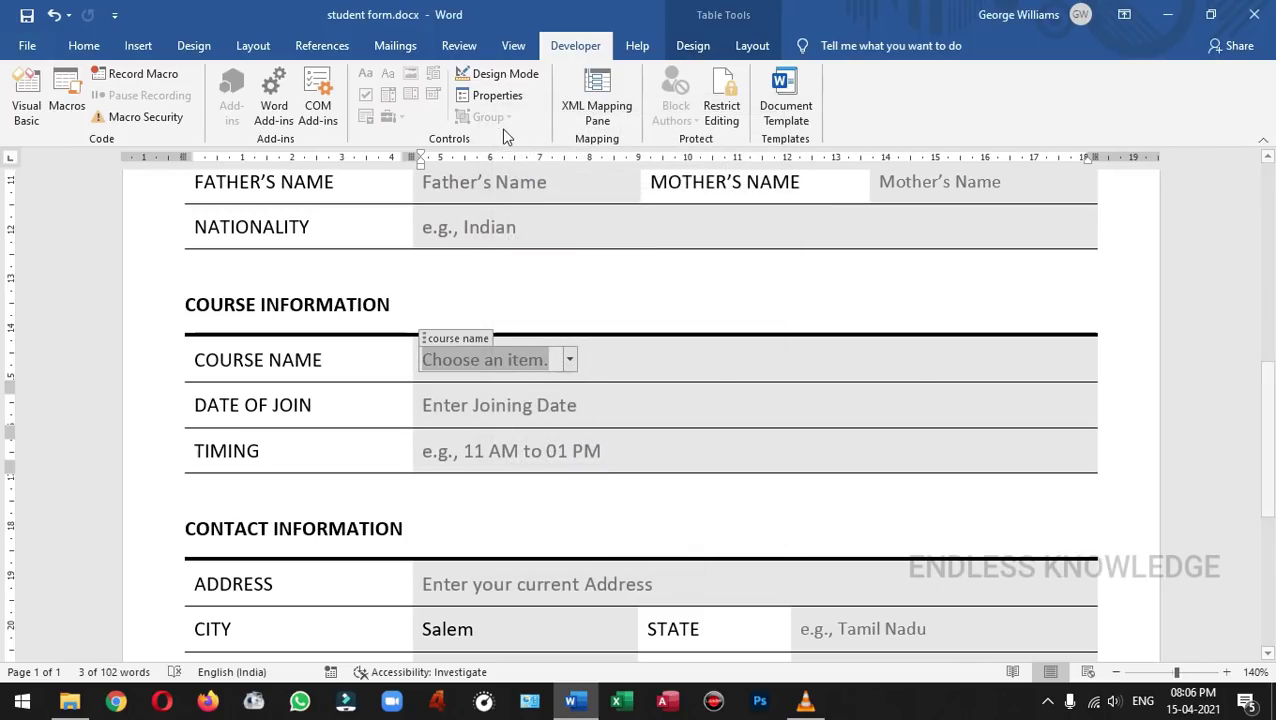
- Change the course prompt to a grey 'Choose a Course' and exit Design Mode
left_click(503, 78)
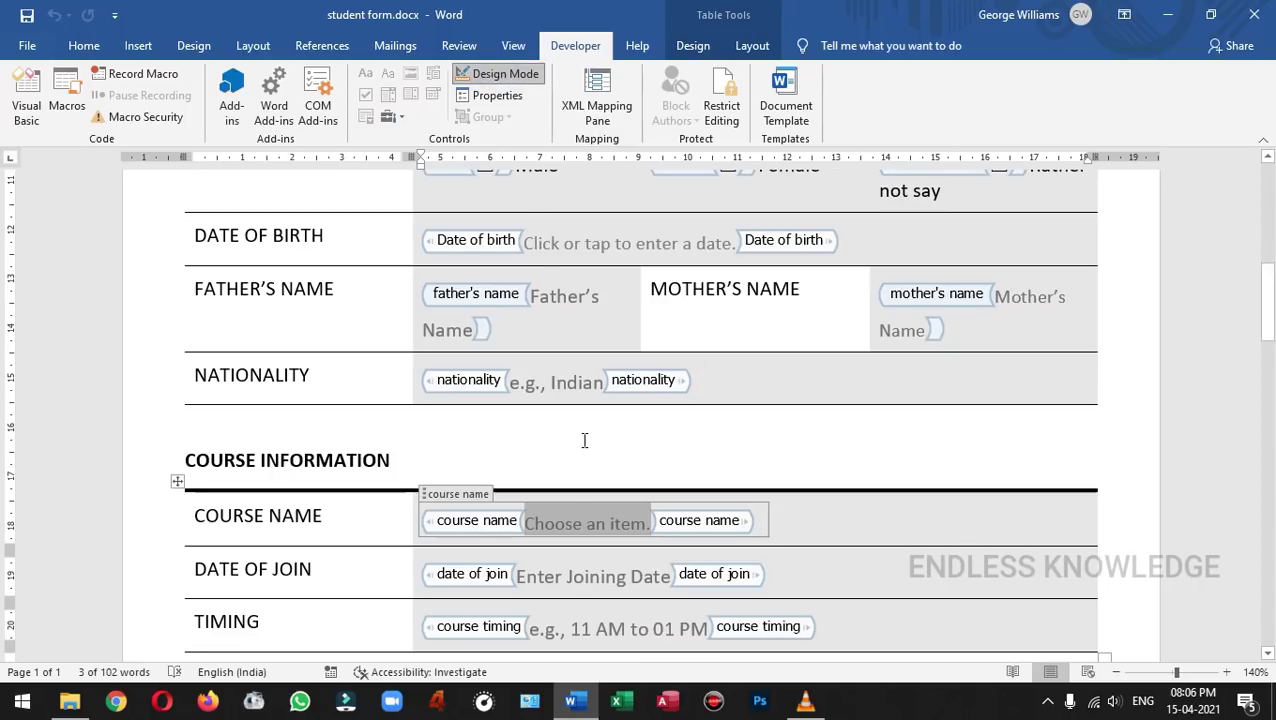
type("Cho")
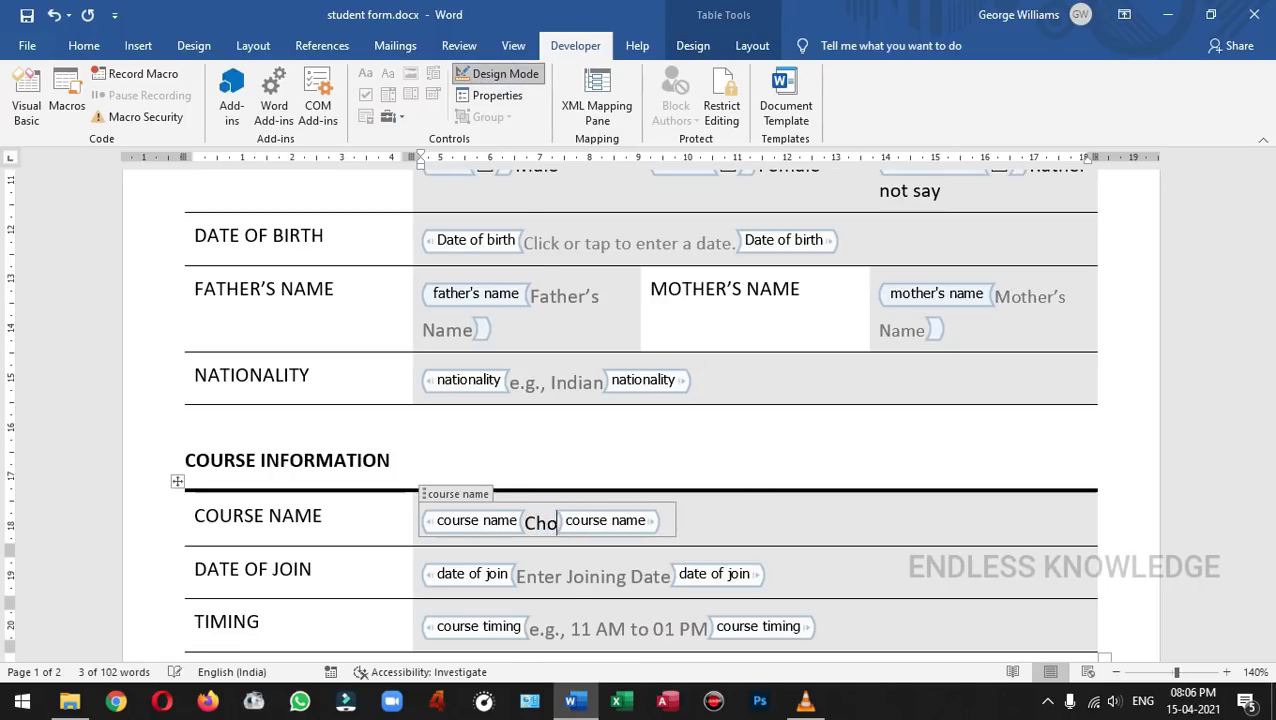
type("osee")
key("BackSpace")
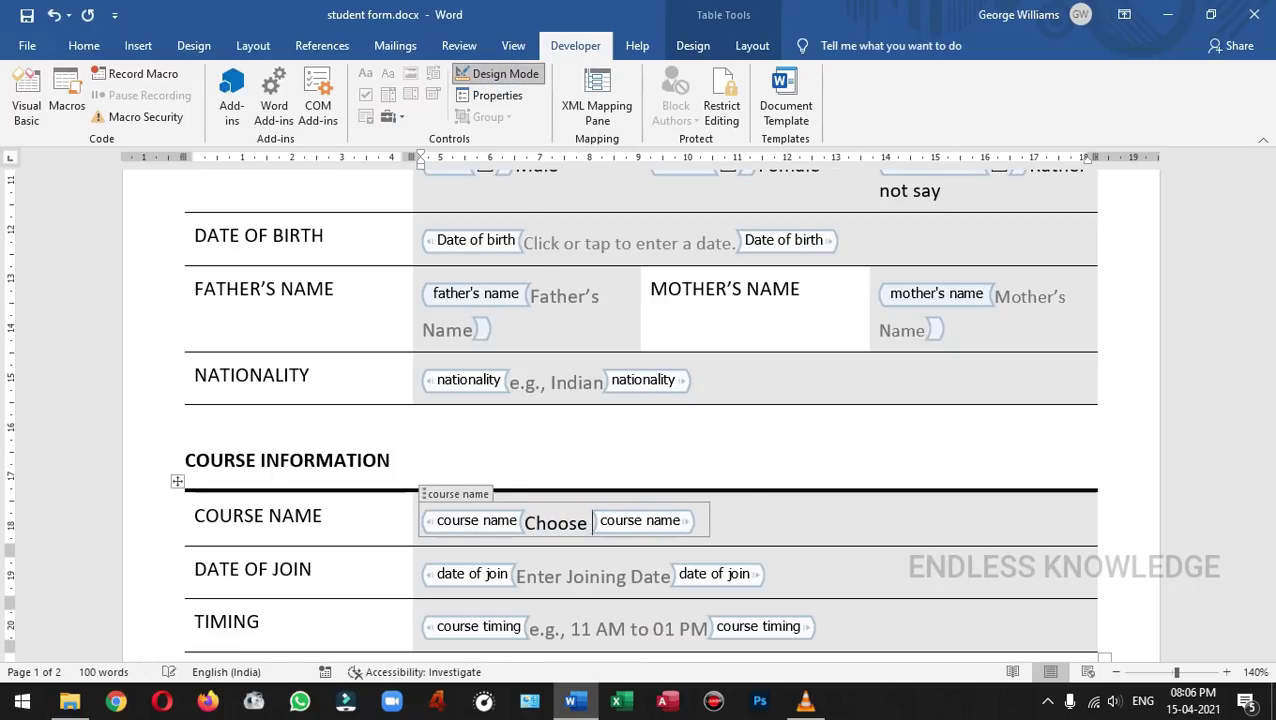
type("a Course")
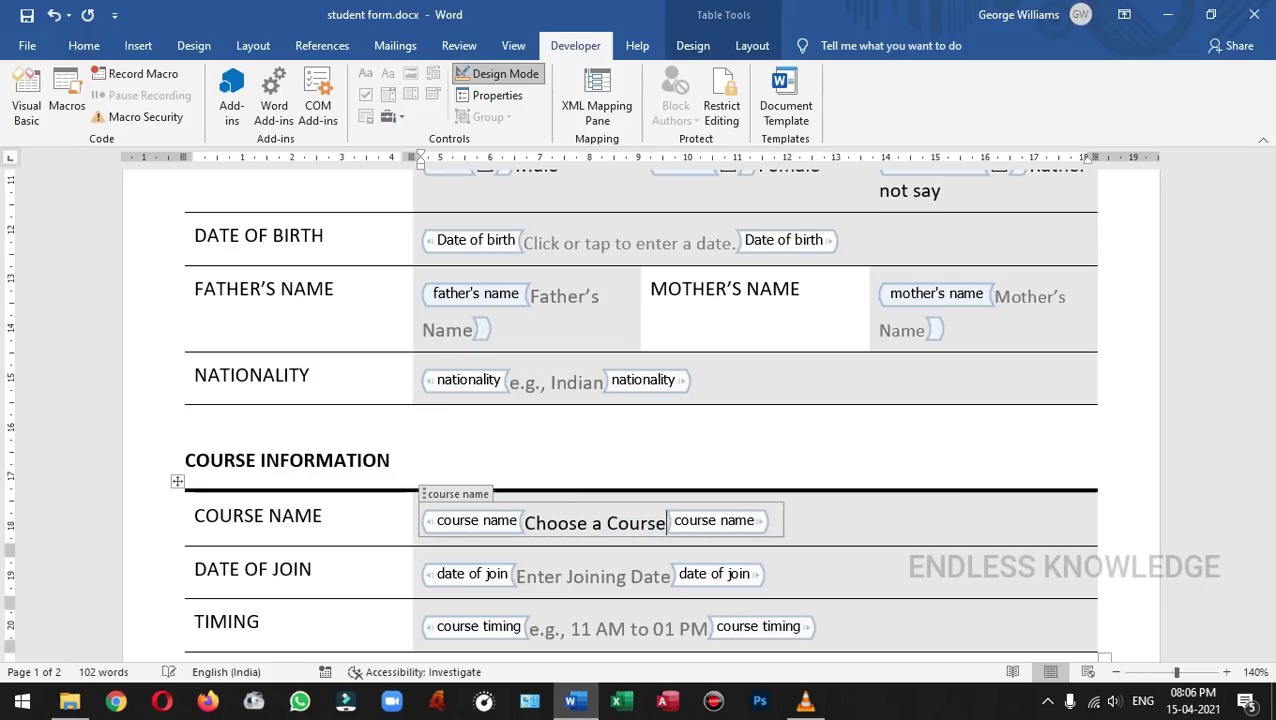
left_click_drag(521, 521, 637, 527)
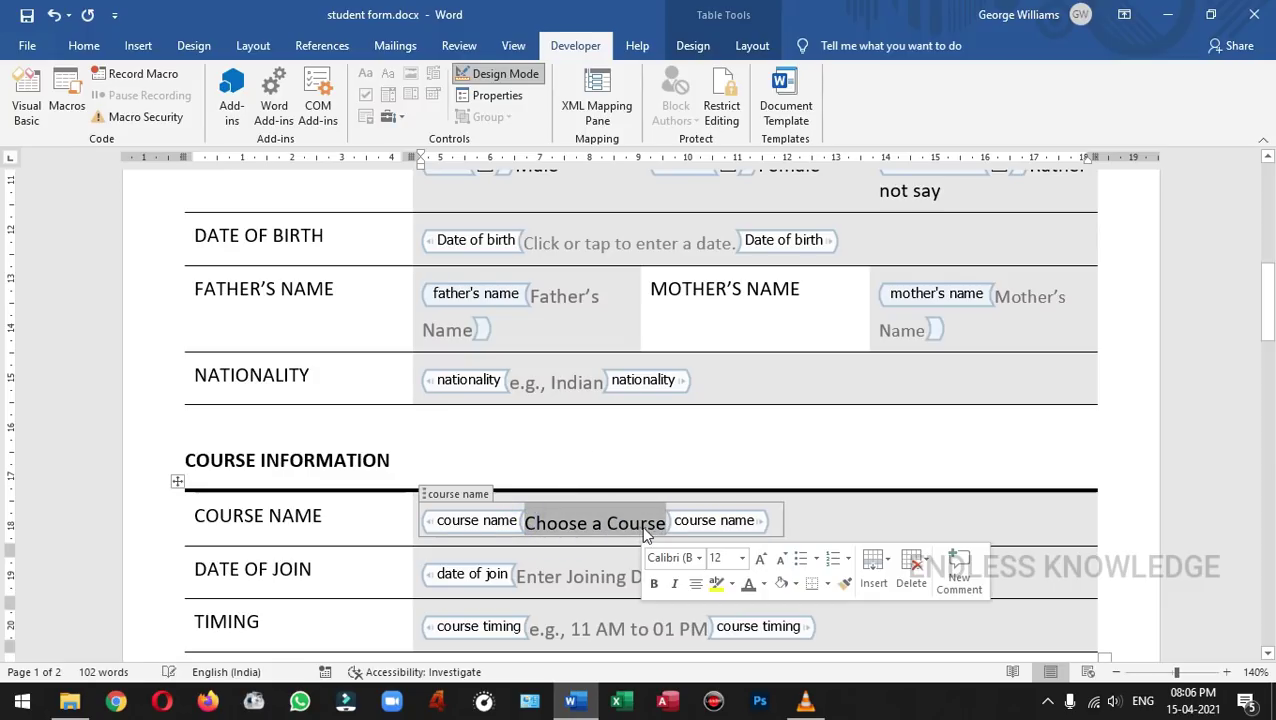
left_click(746, 585)
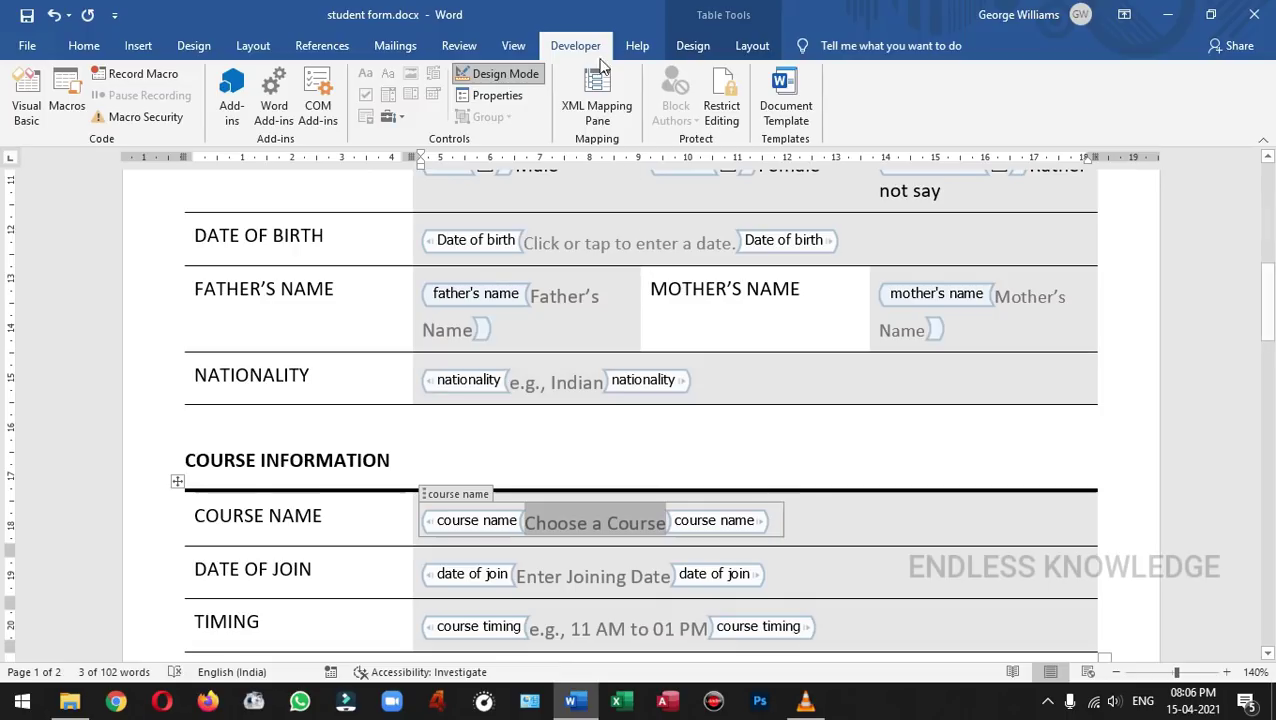
left_click(505, 83)
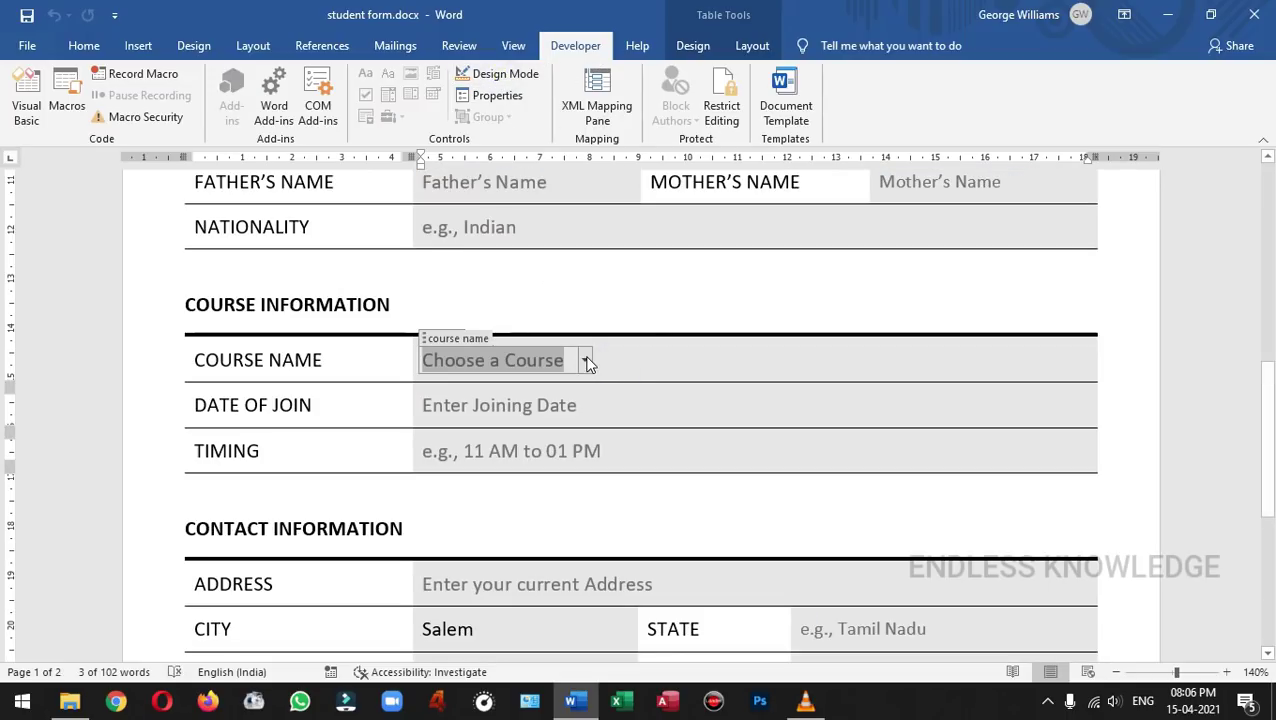
- Pick a course from the Course Name drop-down list
left_click(586, 361)
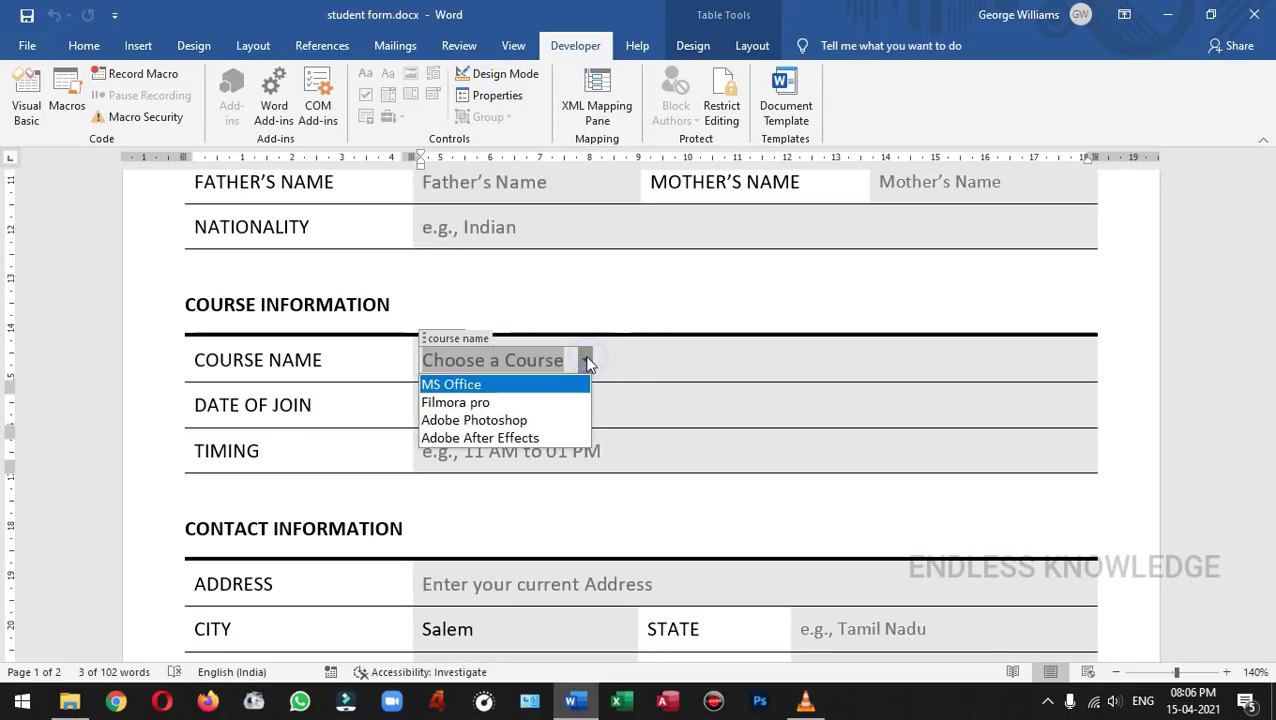
left_click(476, 420)
left_click(673, 362)
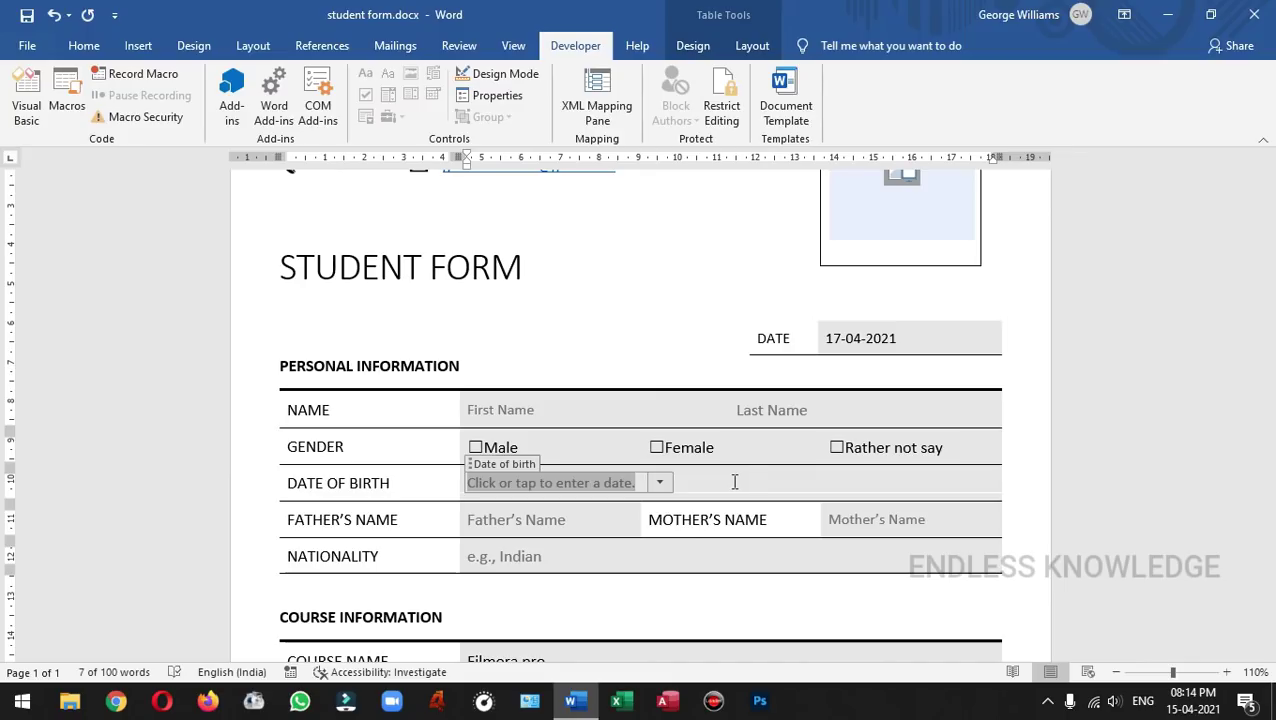
- Confirm the Date of birth field cannot be deleted with the Delete key
left_click(482, 466)
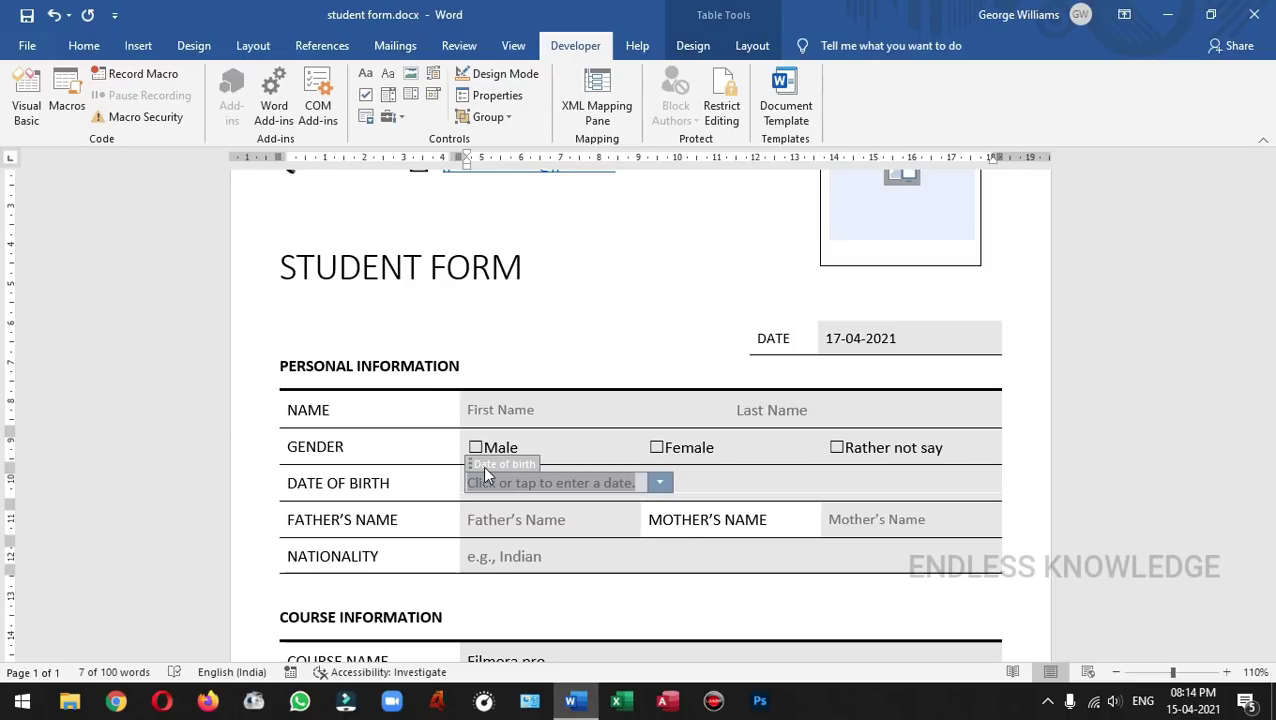
key("Delete")
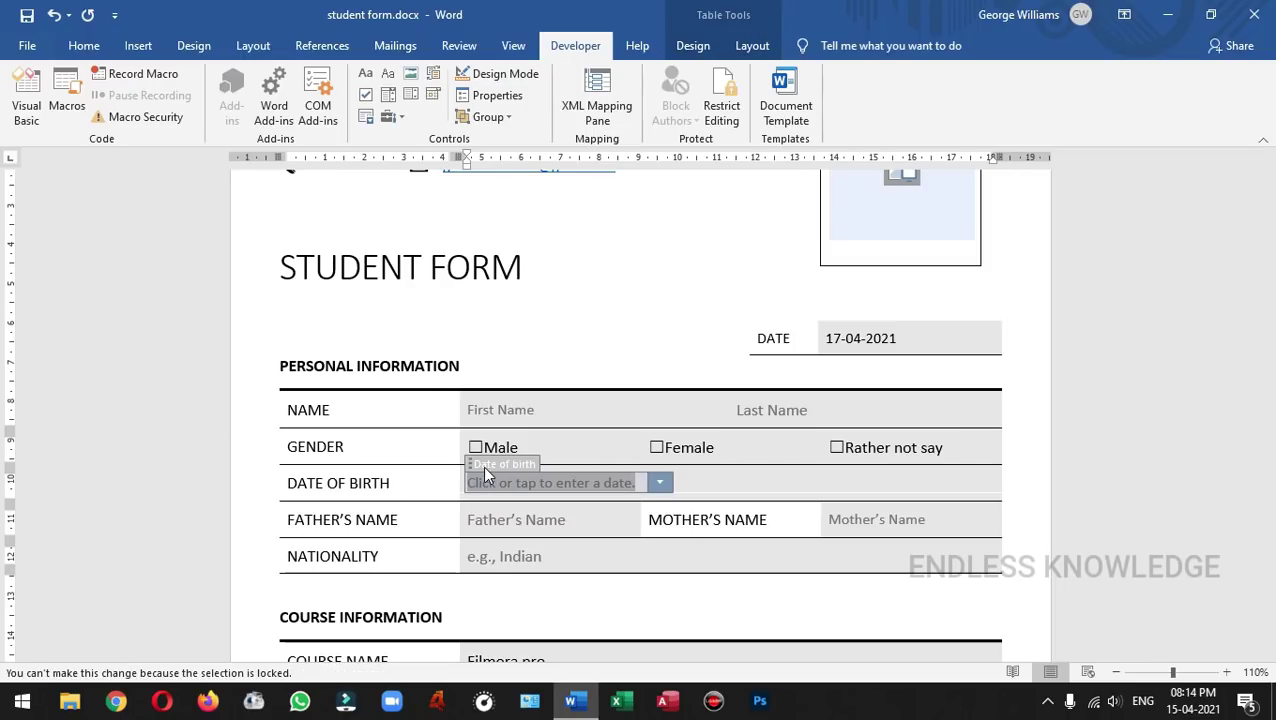
key("Delete")
left_click_drag(404, 268, 316, 268)
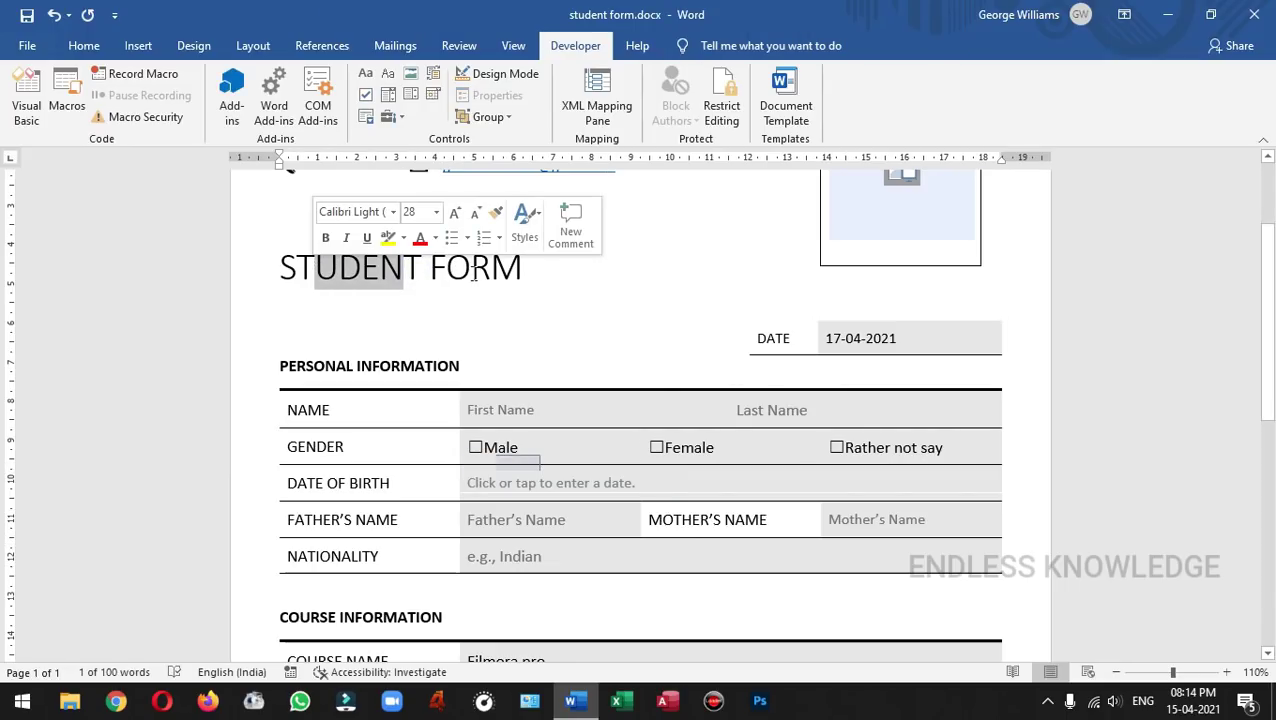
left_click(613, 447)
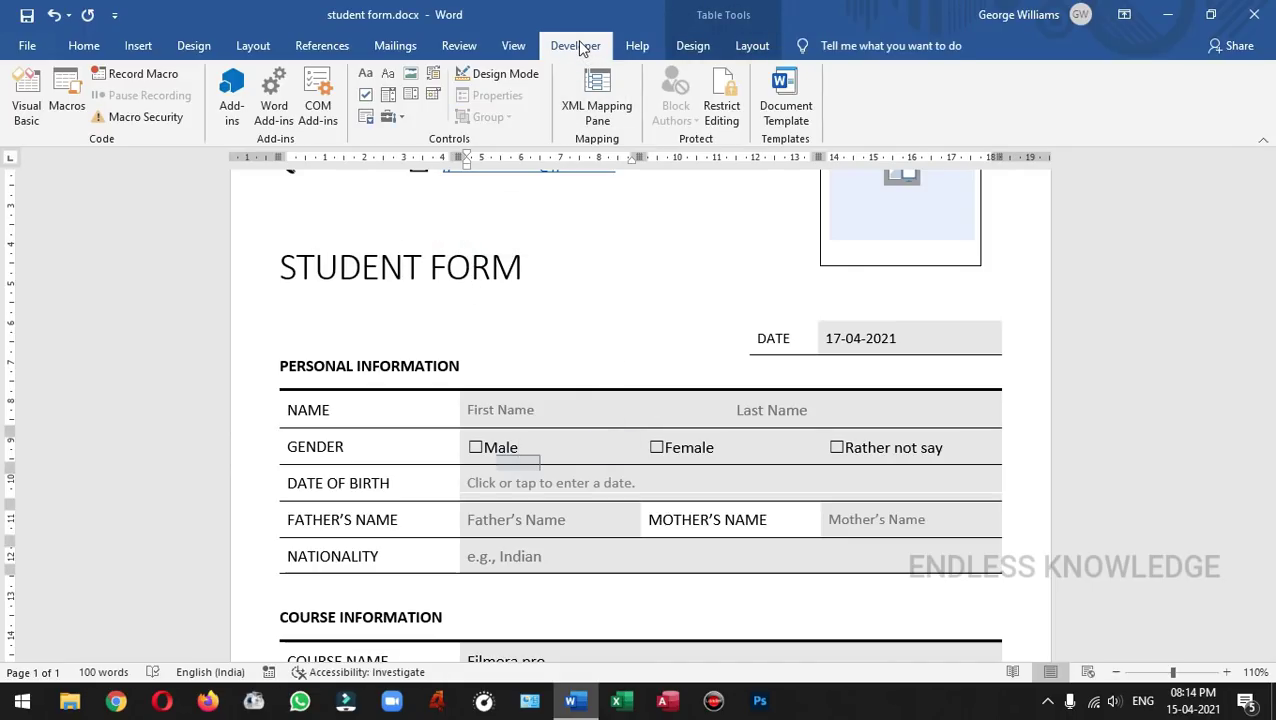
- Restrict editing so only filling in forms is allowed
left_click(731, 108)
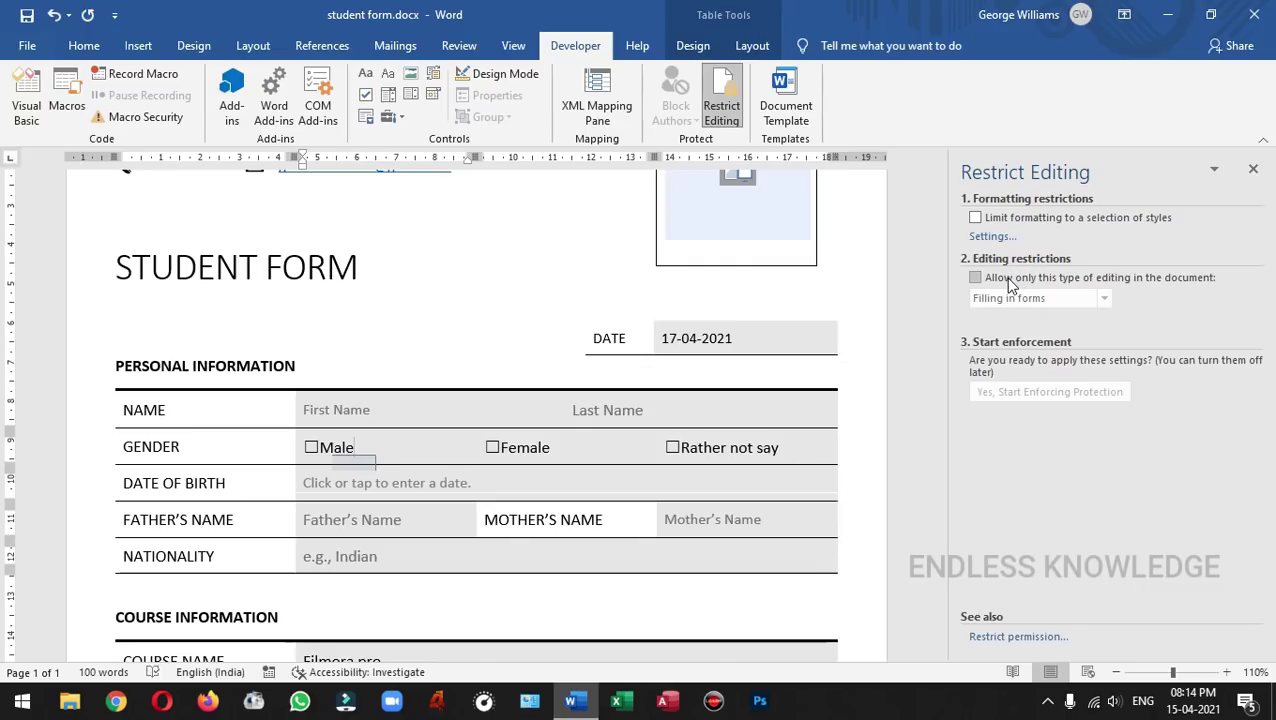
left_click(1006, 278)
left_click(1038, 300)
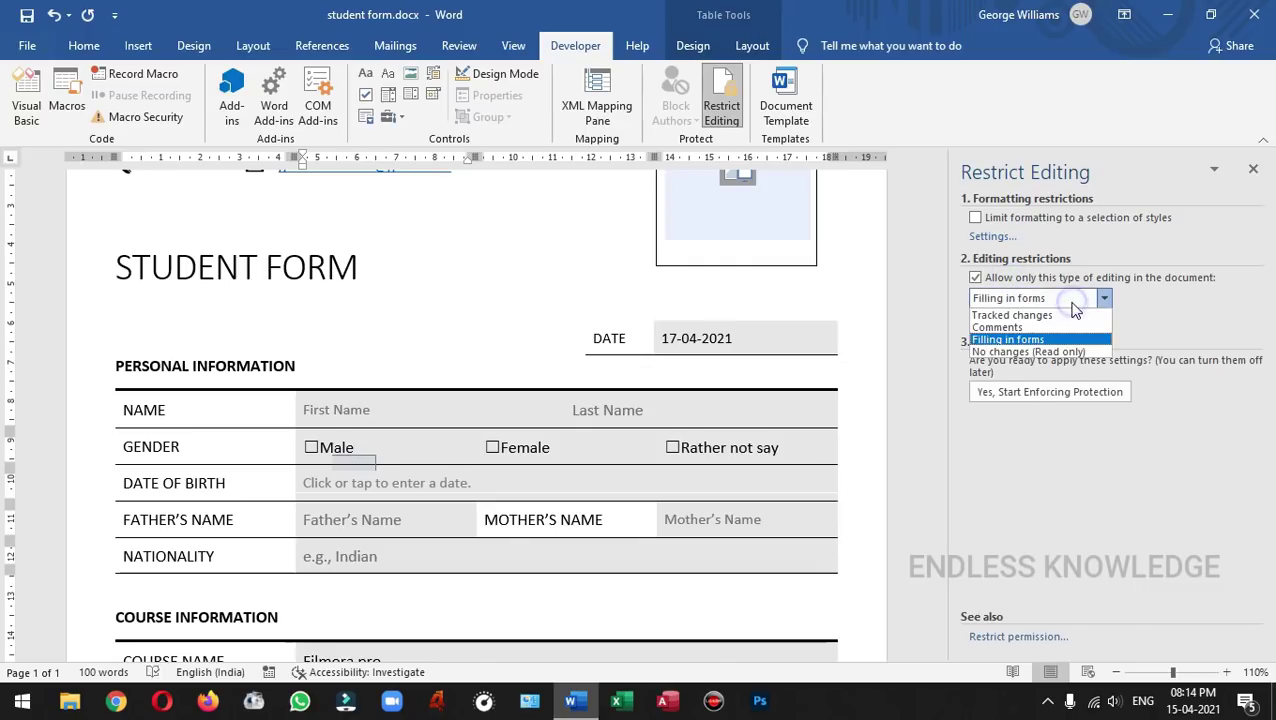
left_click(1030, 355)
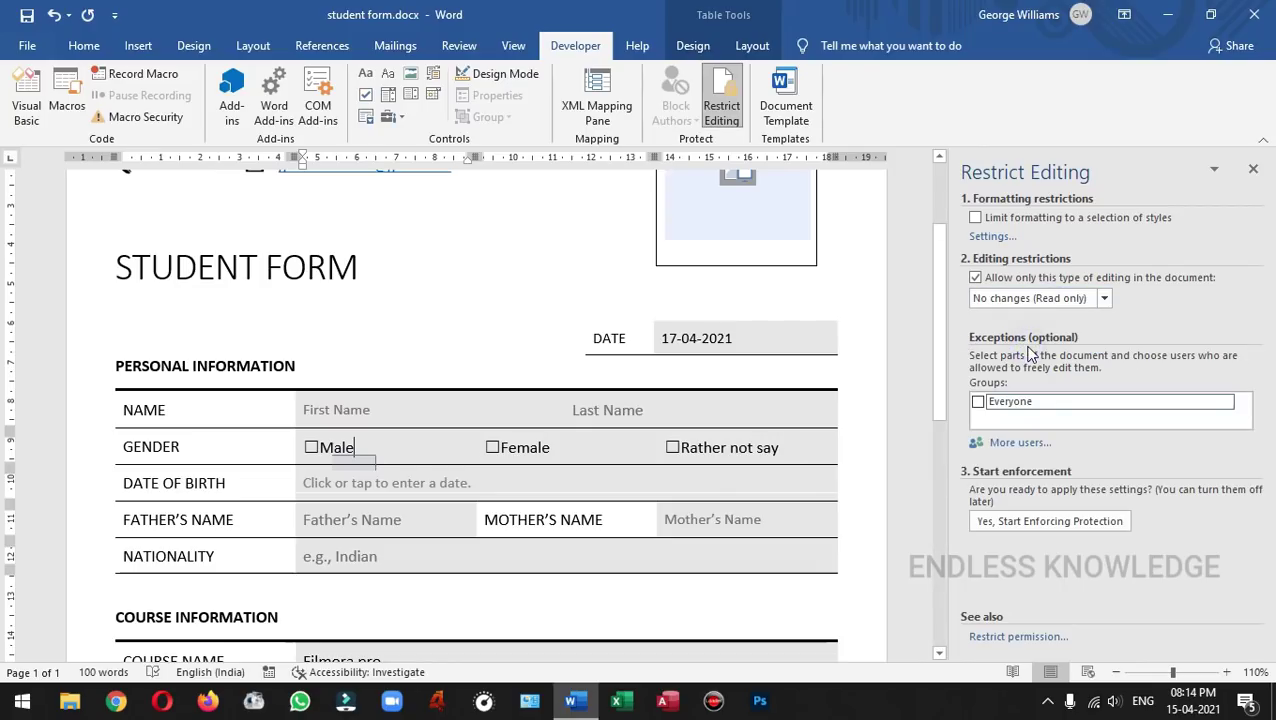
left_click(1040, 298)
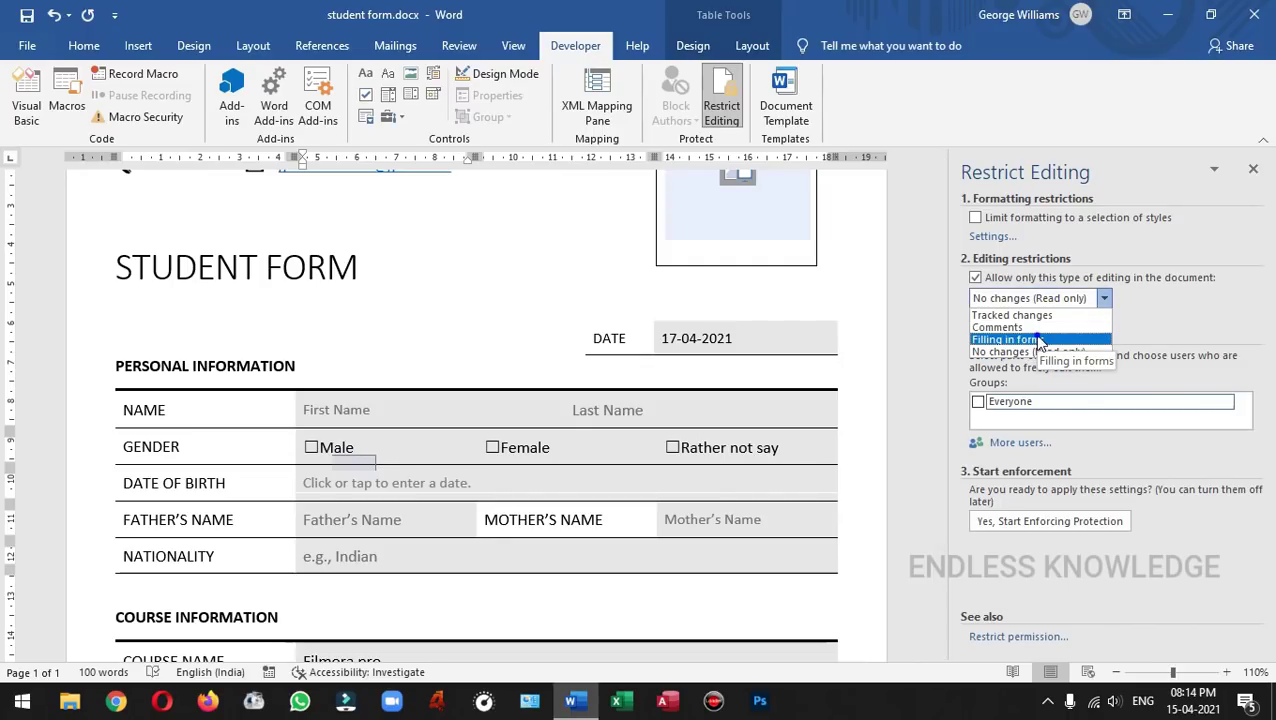
left_click(1040, 339)
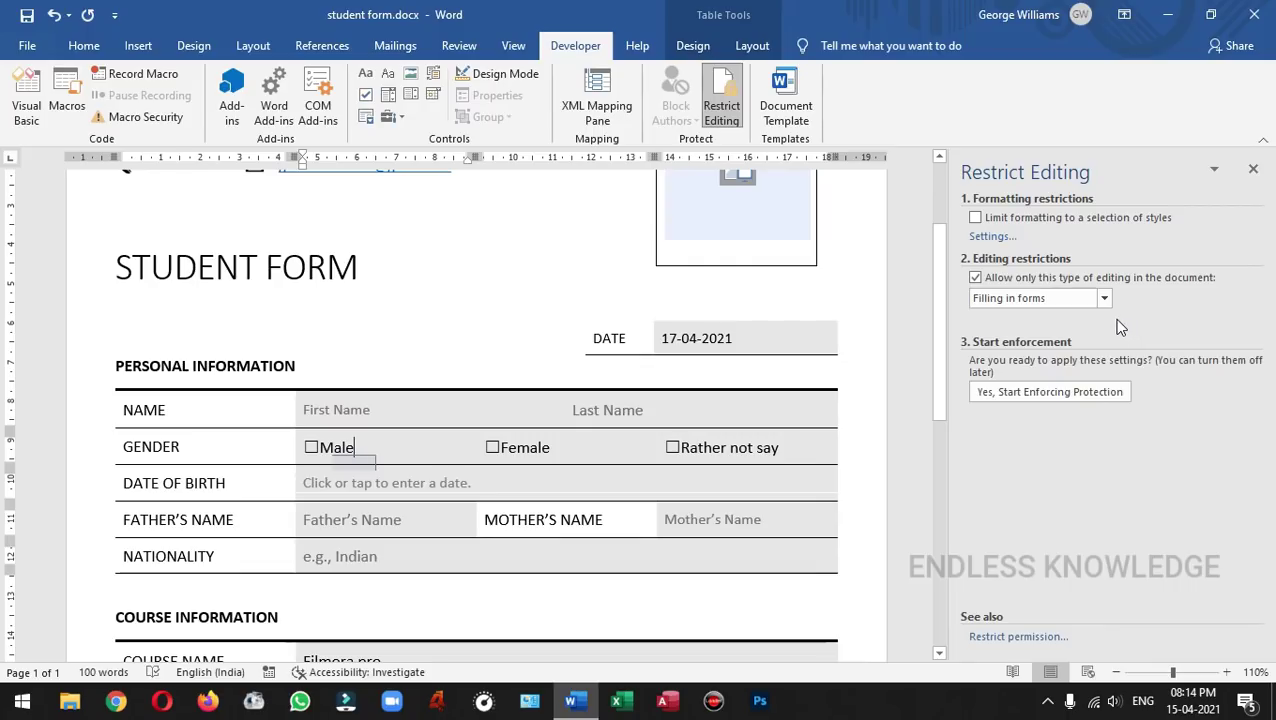
- Start enforcing the protection with a password entered and confirmed
left_click(1078, 396)
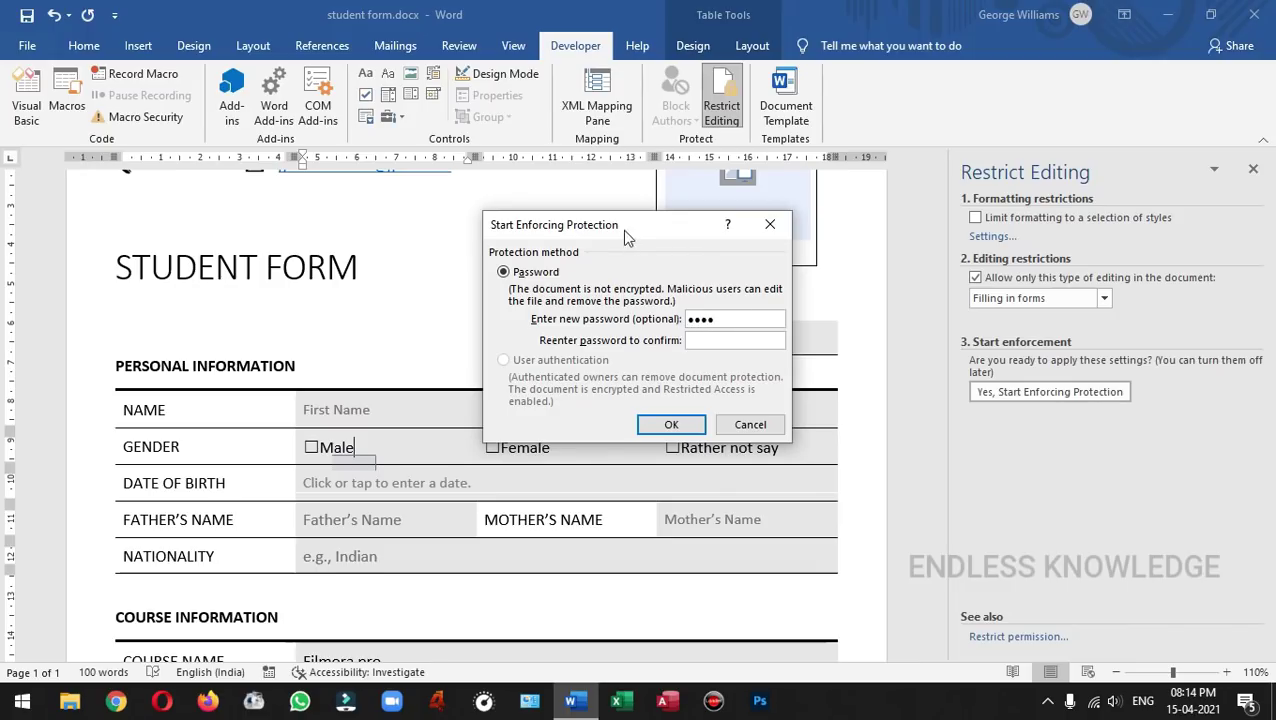
left_click(697, 339)
left_click(731, 340)
left_click(683, 428)
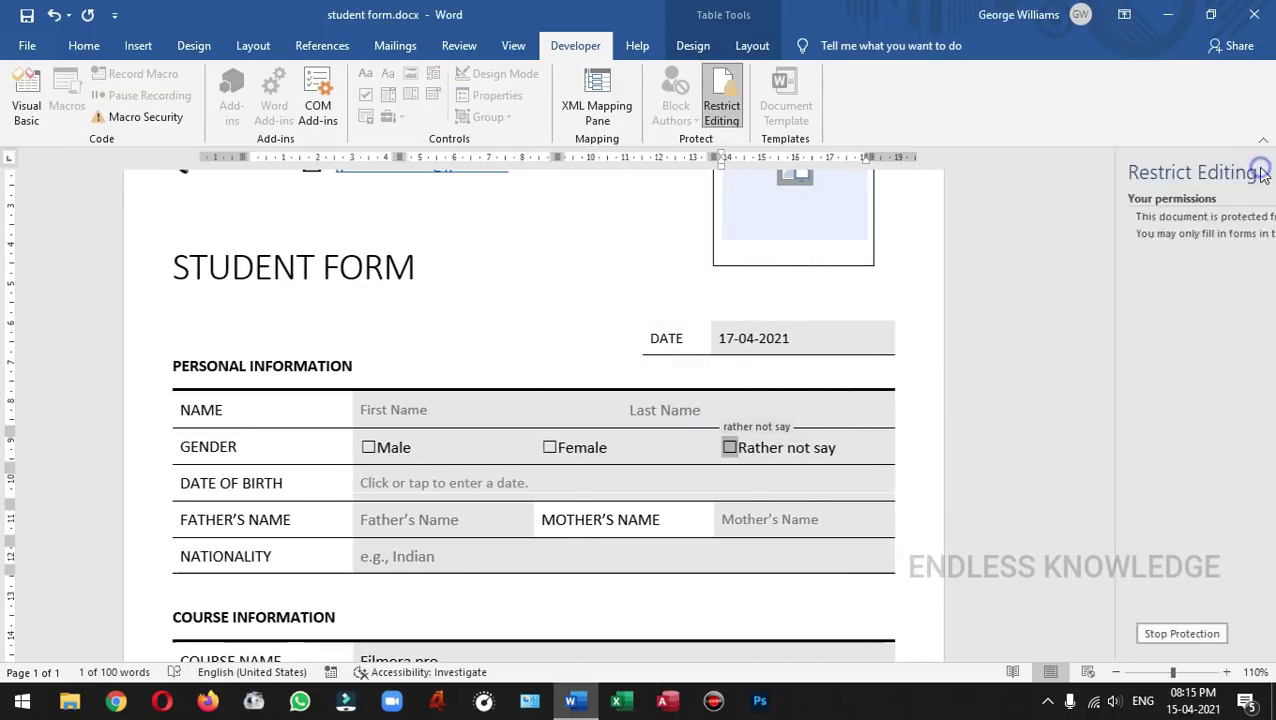
- Reopen student form.docx from the desktop
left_click(705, 410)
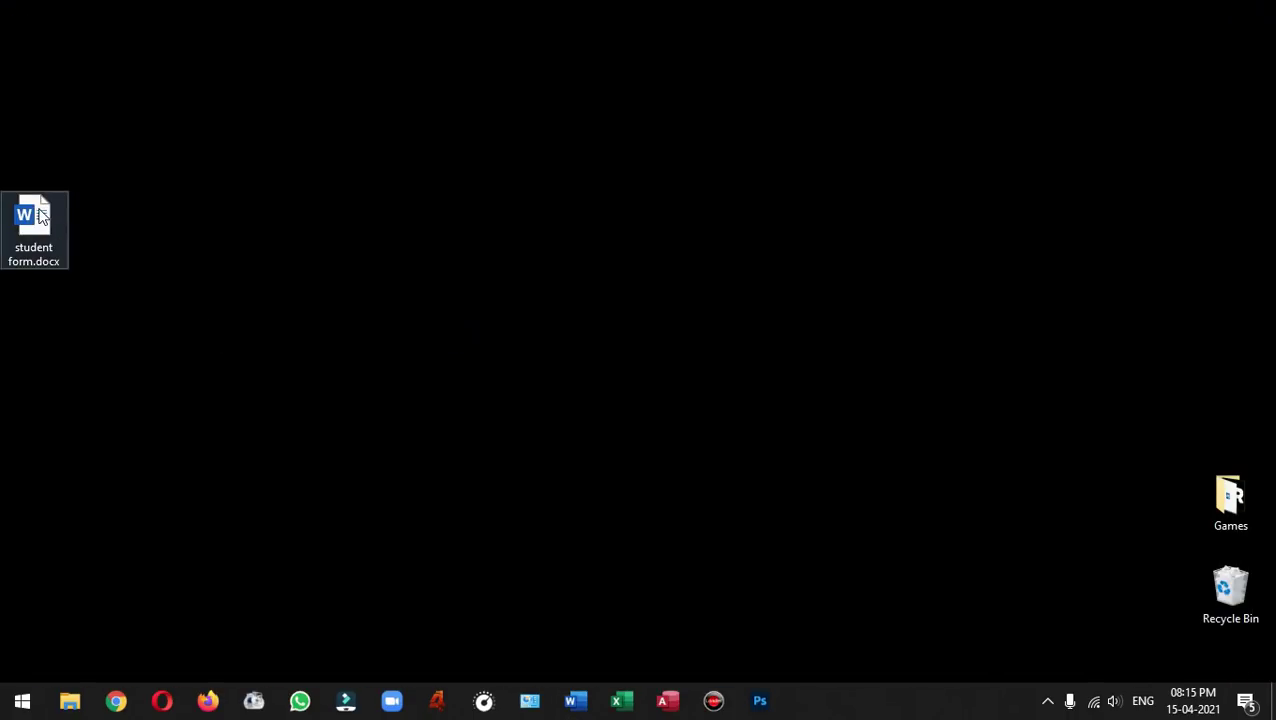
double_click(40, 215)
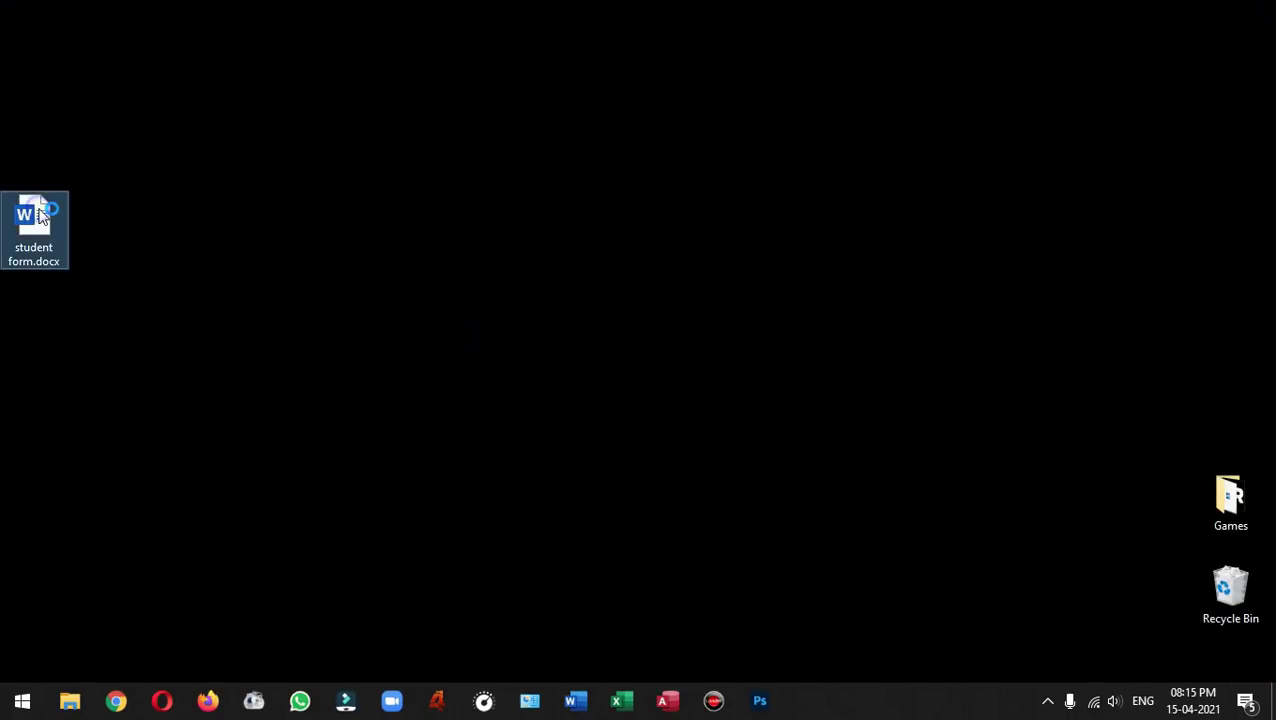
scroll(660, 385, "down", 2)
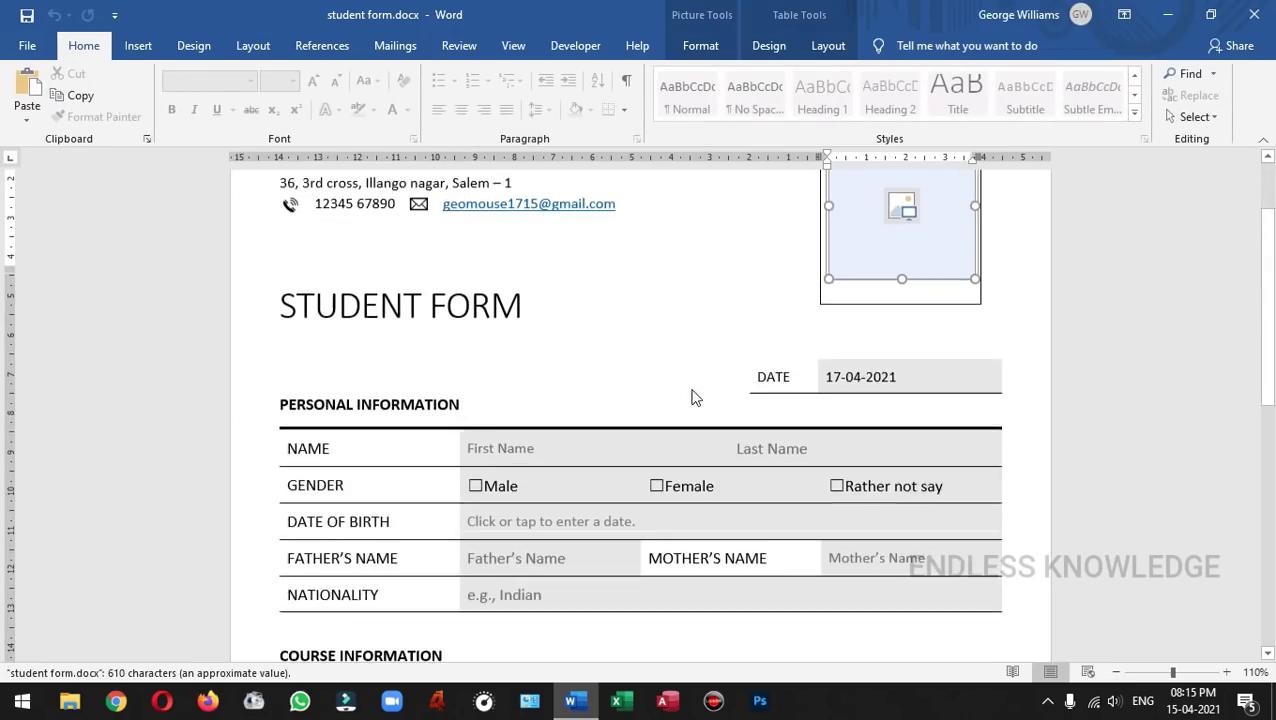
scroll(860, 320, "up", 1)
- Test the photo placeholder, cancelling the Insert Pictures dialog without adding an image
left_click(905, 270)
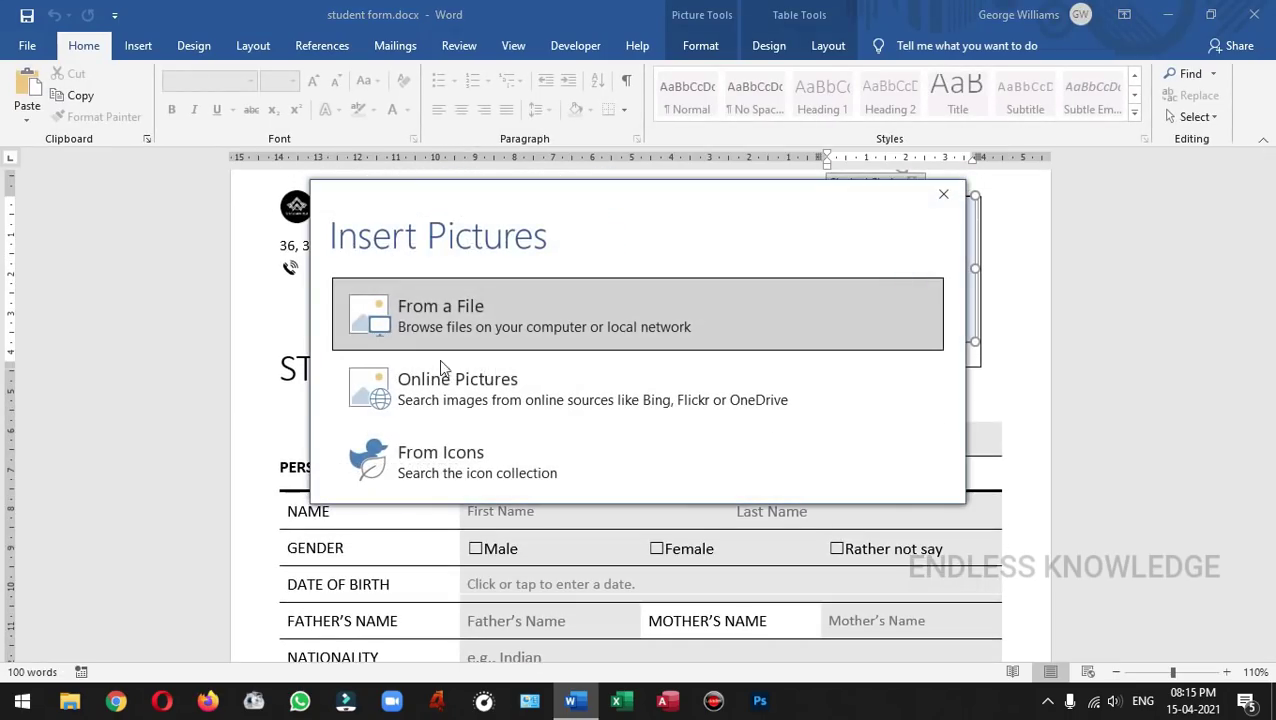
left_click(440, 311)
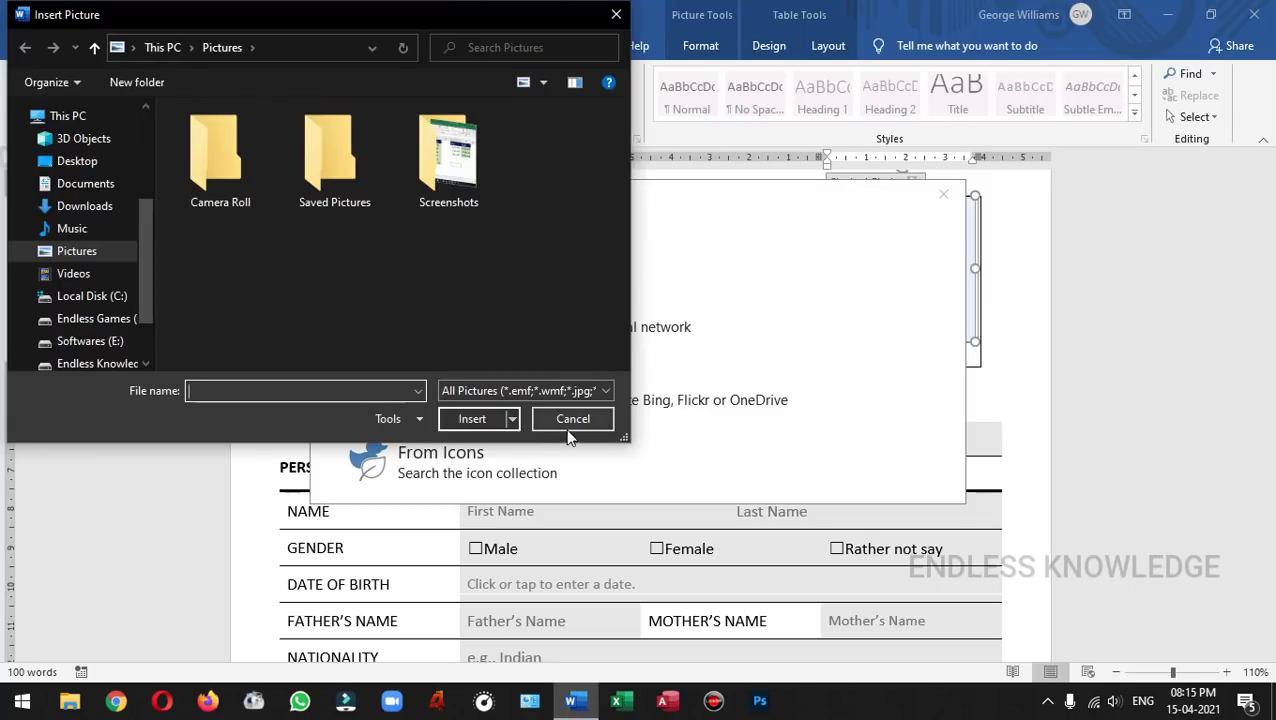
left_click(573, 418)
left_click(943, 195)
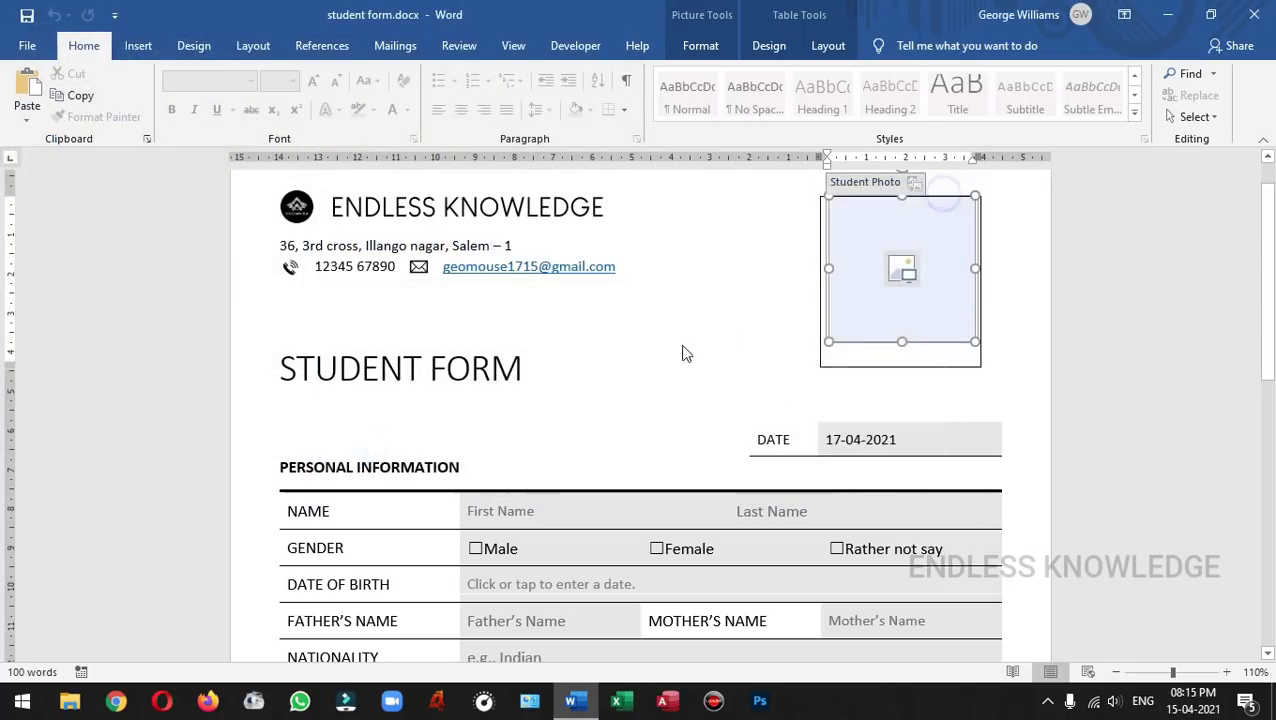
- Check the Date of birth field, then view the form's protection from the Developer tab
scroll(385, 375, "down", 3)
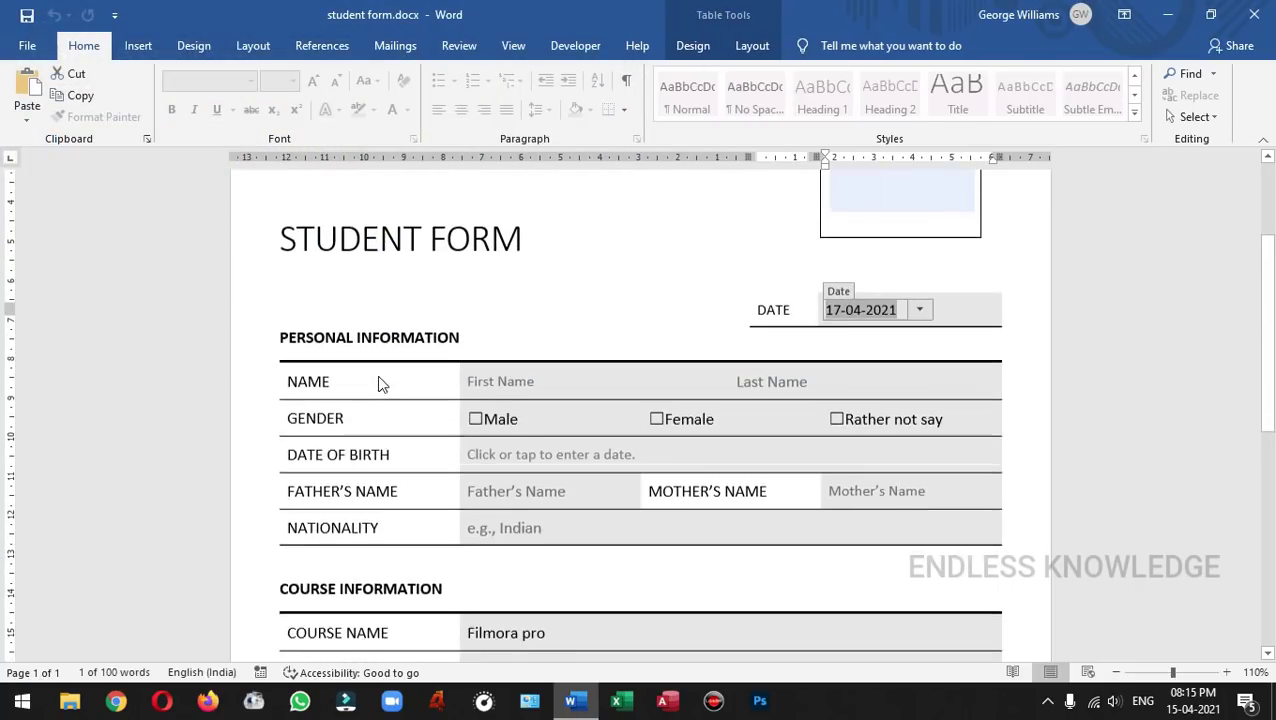
left_click(336, 407)
left_click(337, 445)
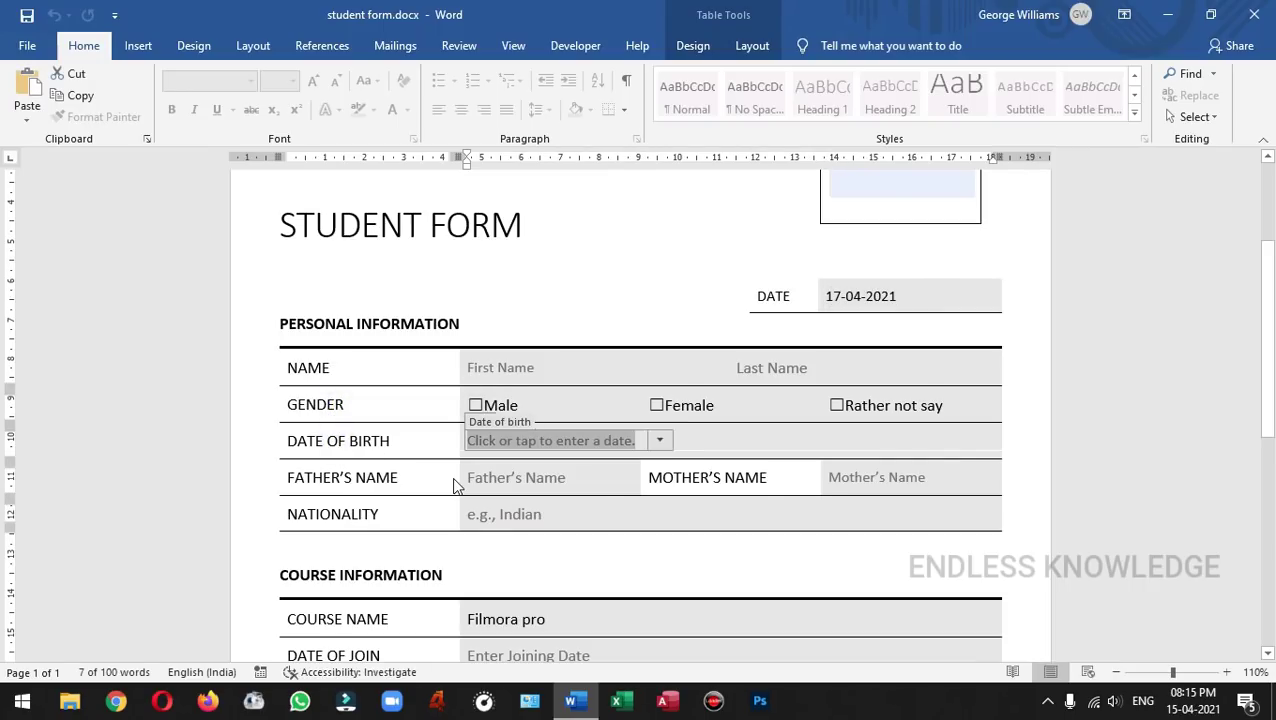
scroll(453, 484, "down", 2)
scroll(450, 490, "down", 2)
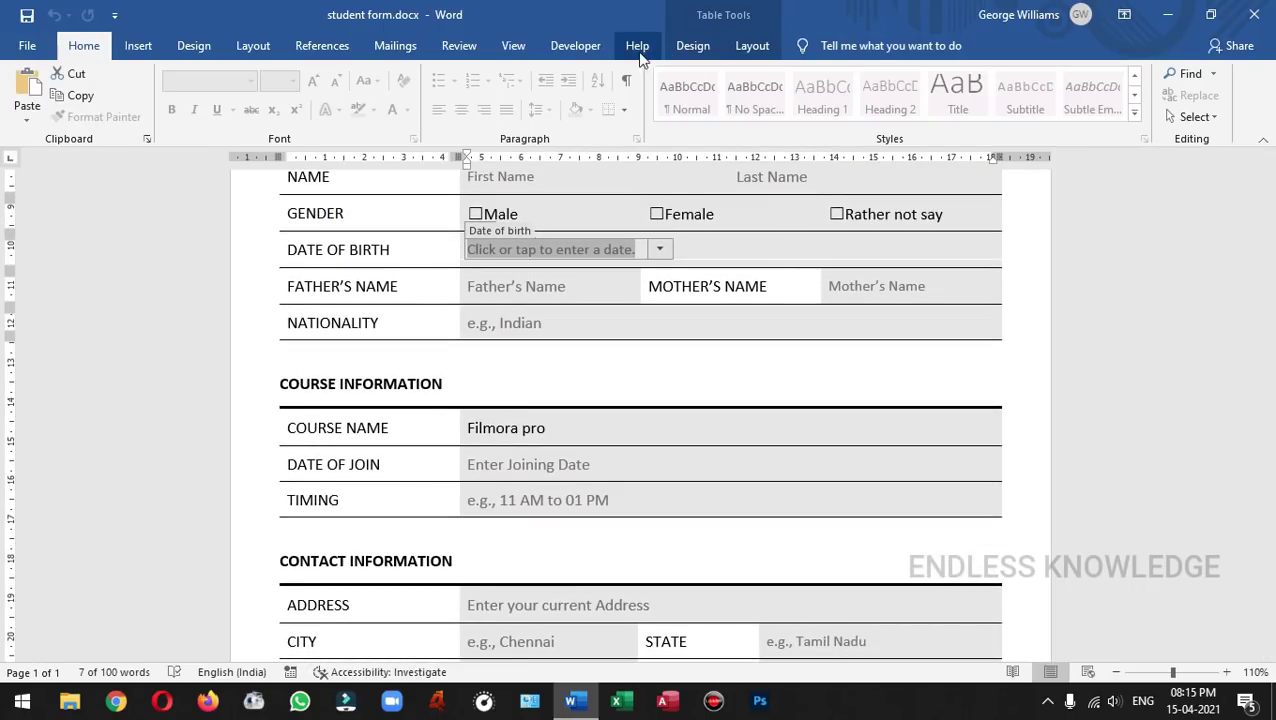
left_click(590, 45)
left_click(742, 113)
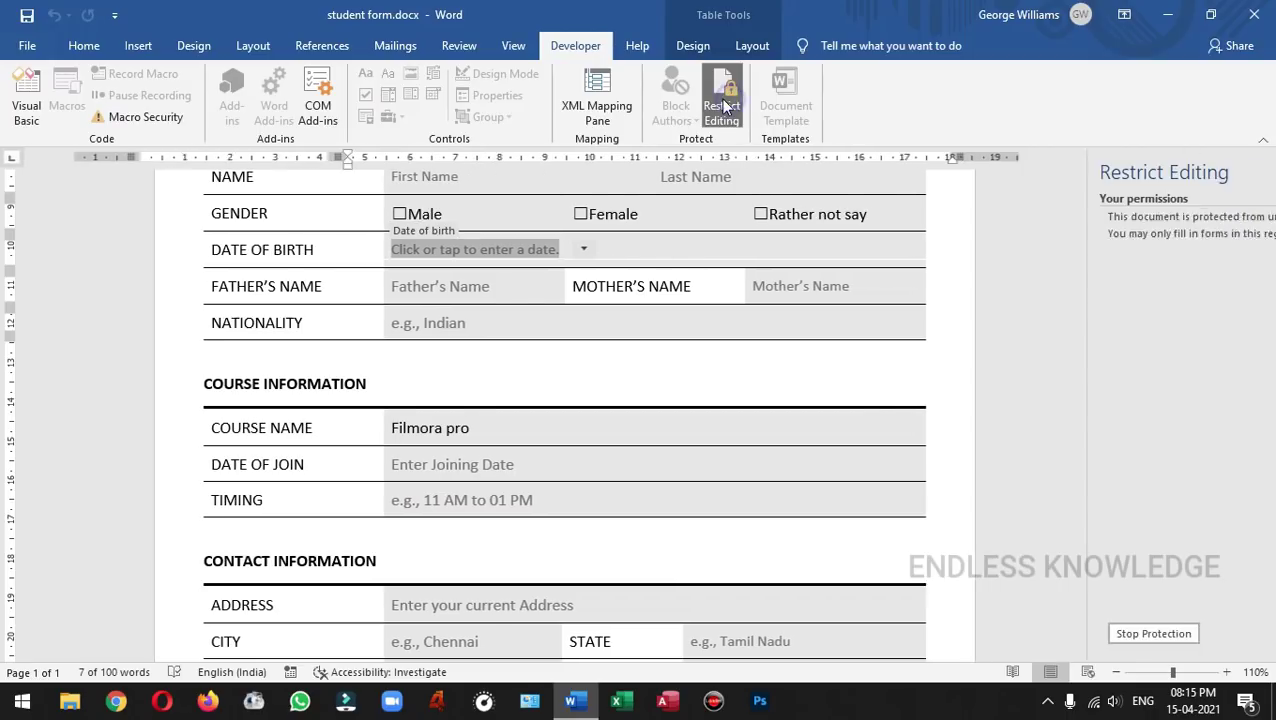
left_click(1010, 634)
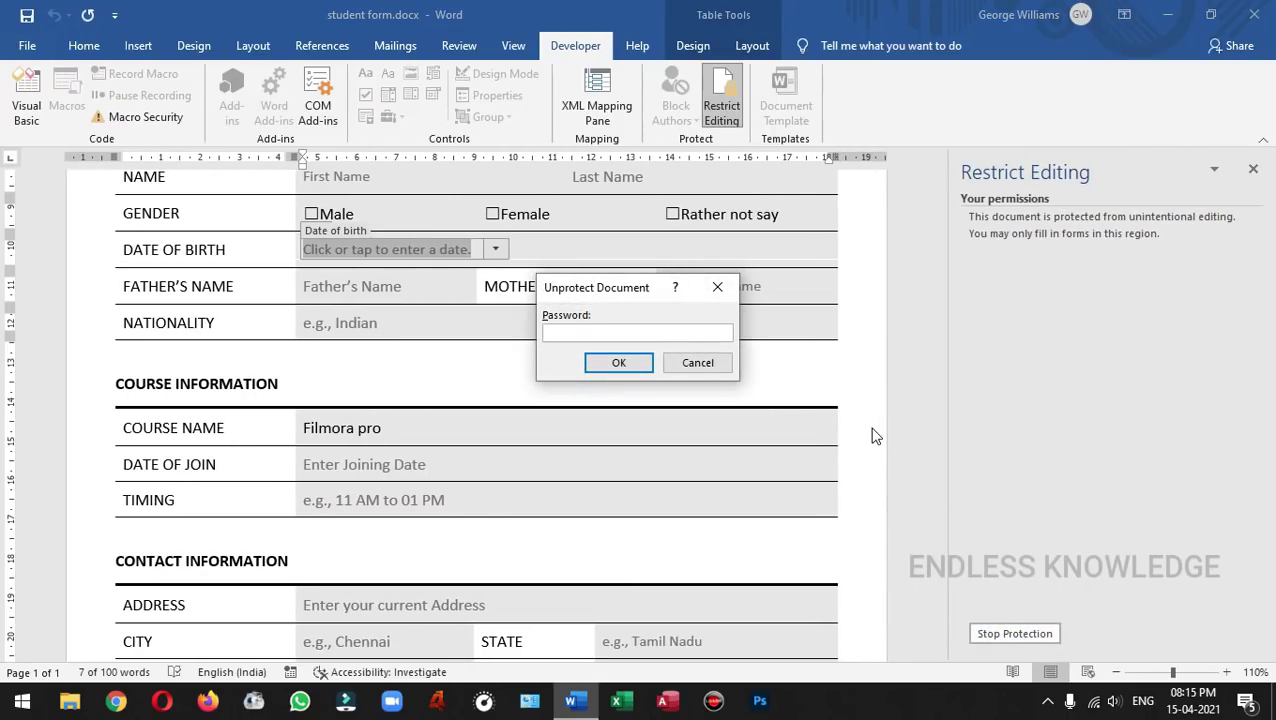
left_click(722, 365)
left_click(1253, 169)
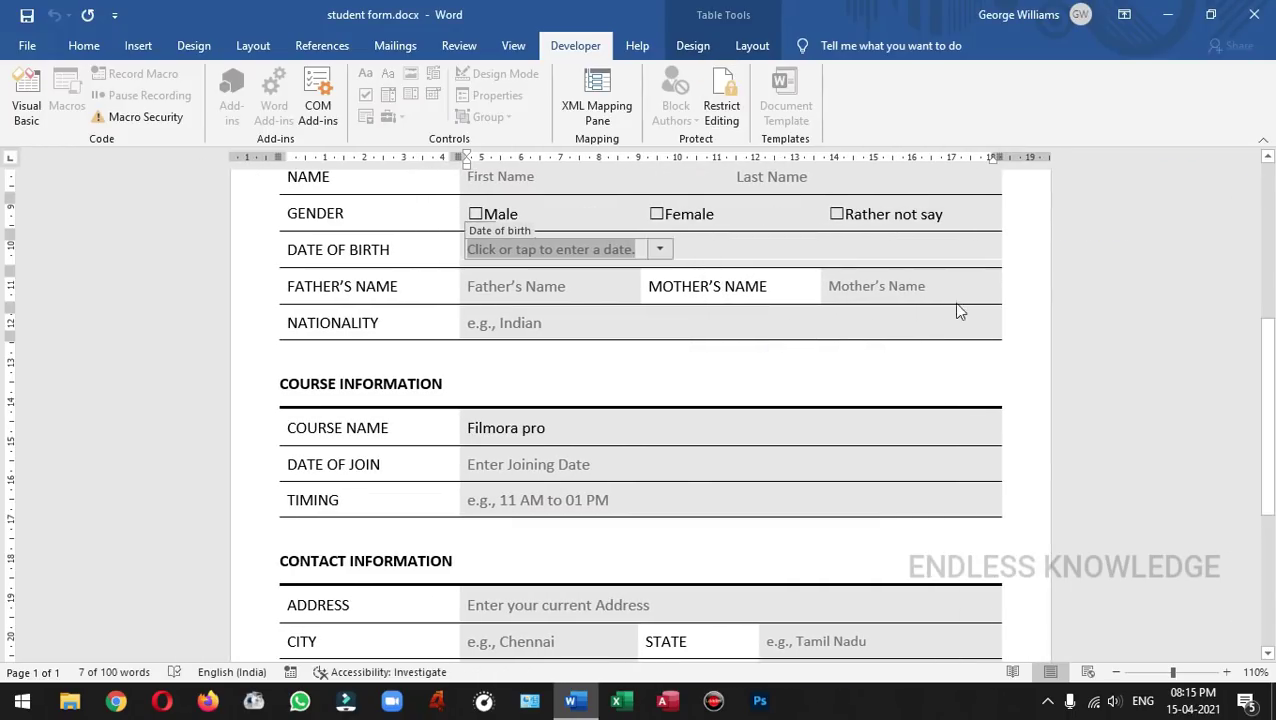
scroll(500, 395, "down", 2)
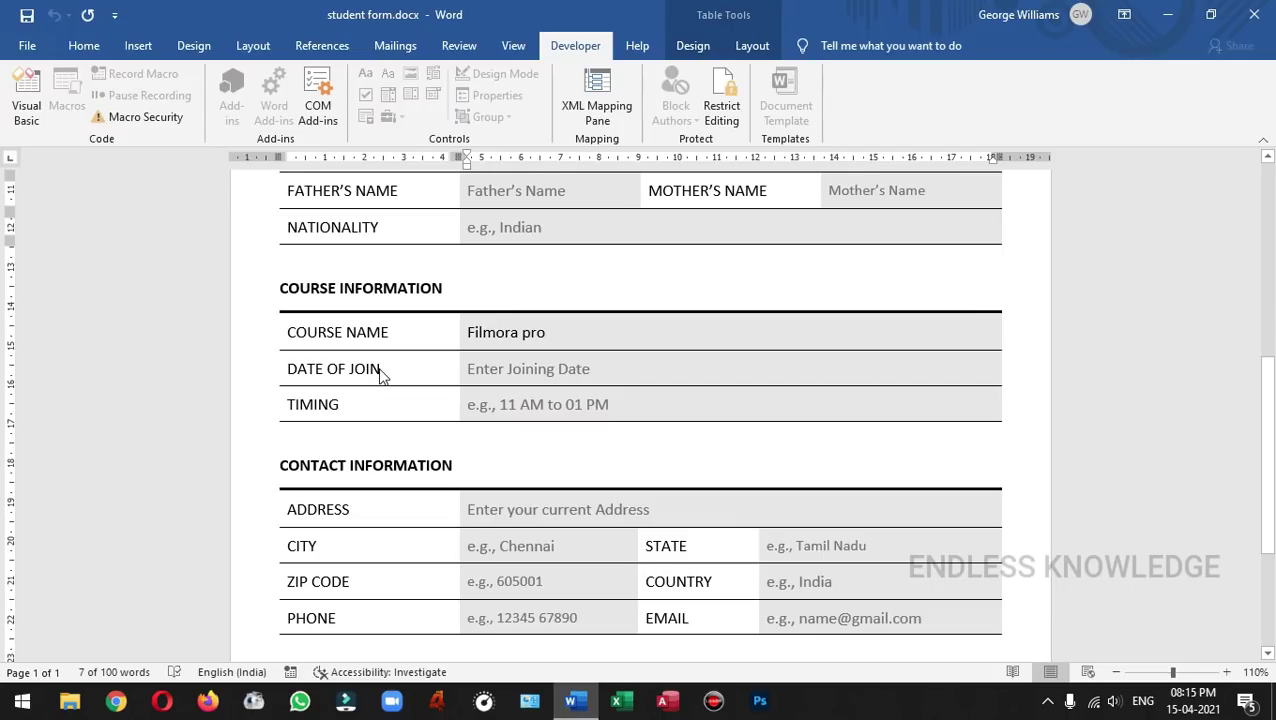